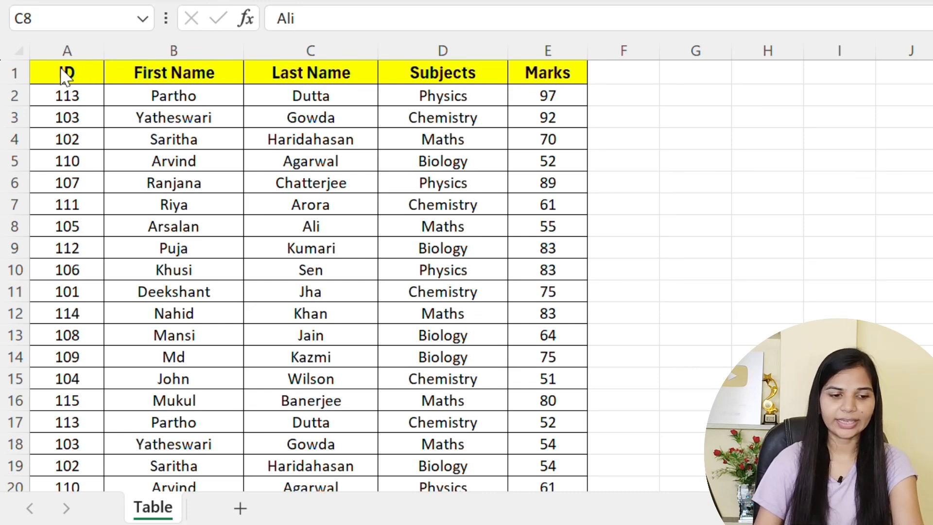
Examine the table's column headers from ID to Marks and the student data beneath them
left_click(192, 72)
left_click(292, 71)
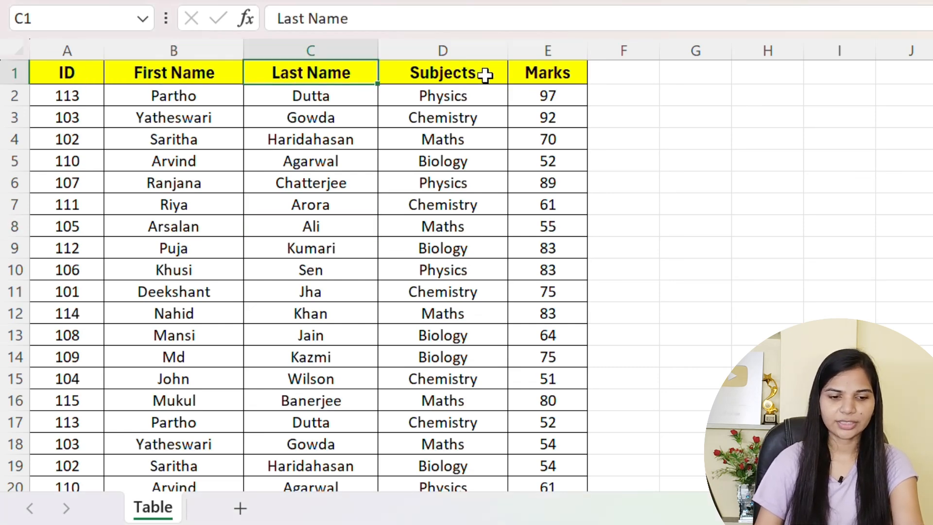
left_click(485, 74)
left_click(554, 73)
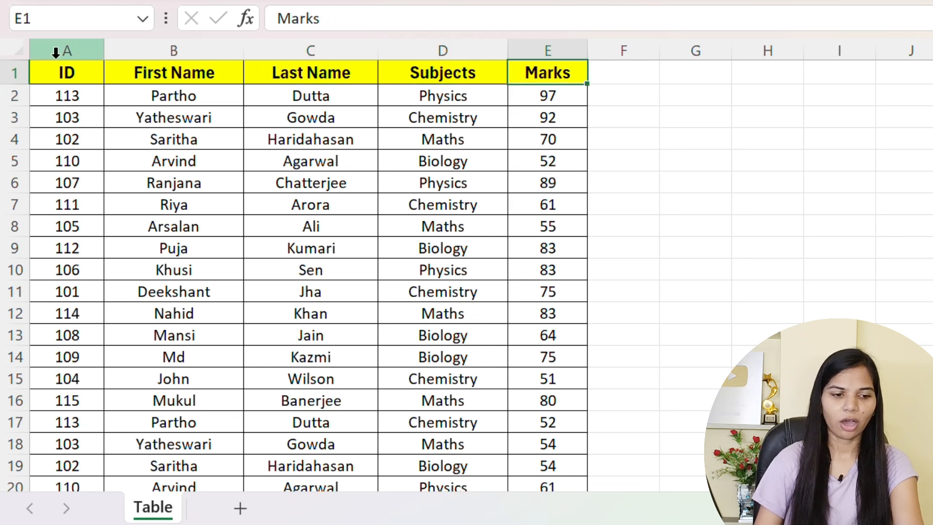
left_click_drag(66, 72, 540, 303)
left_click(453, 273)
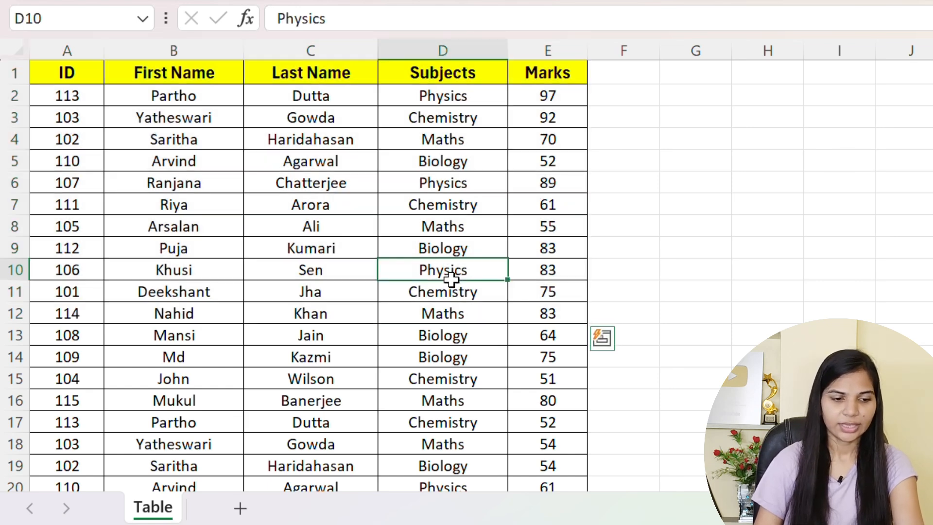
Compare the records for student ID 113 in rows 2, 17, 32 and 47
left_click_drag(73, 98, 545, 97)
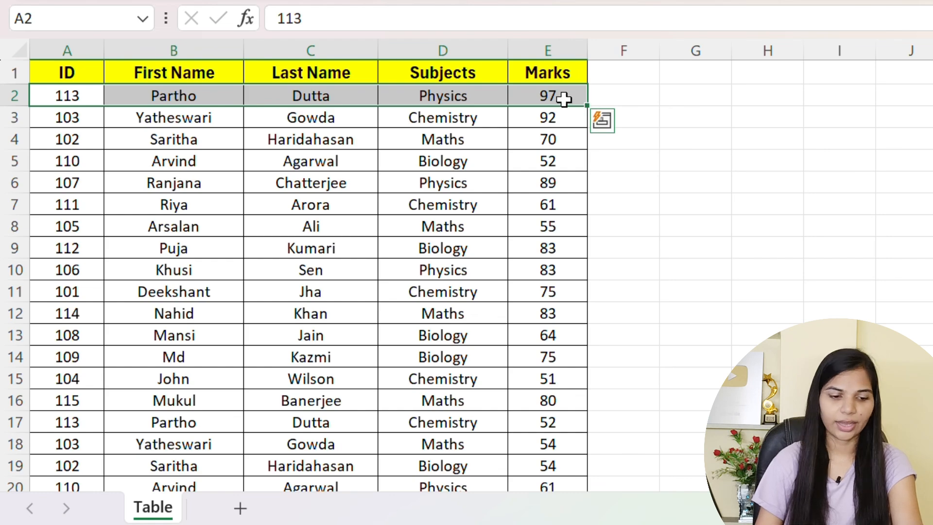
scroll(264, 236, "down", 2)
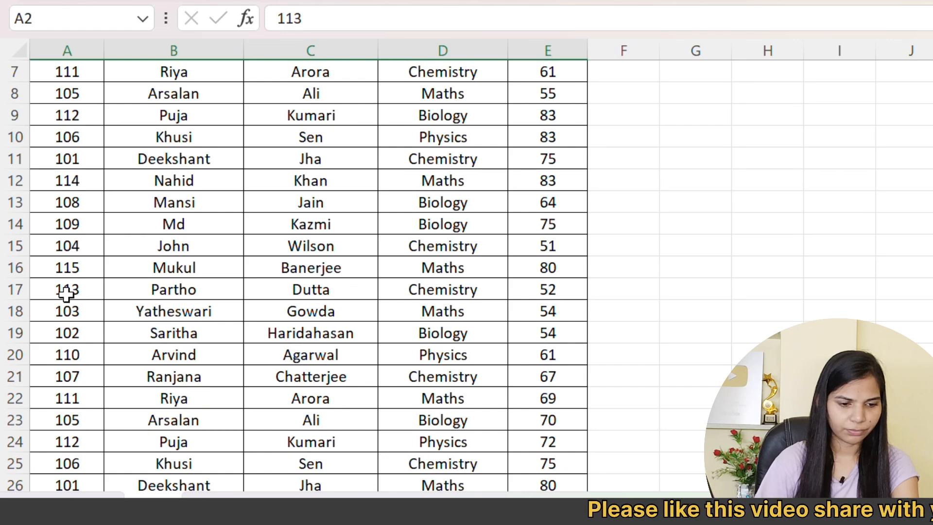
left_click_drag(65, 291, 558, 289)
scroll(355, 299, "down", 4)
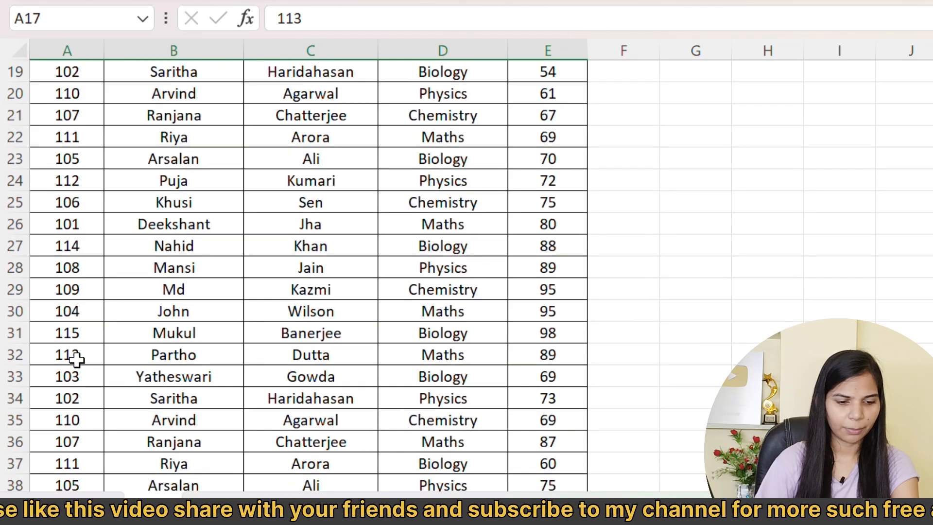
left_click_drag(75, 355, 512, 360)
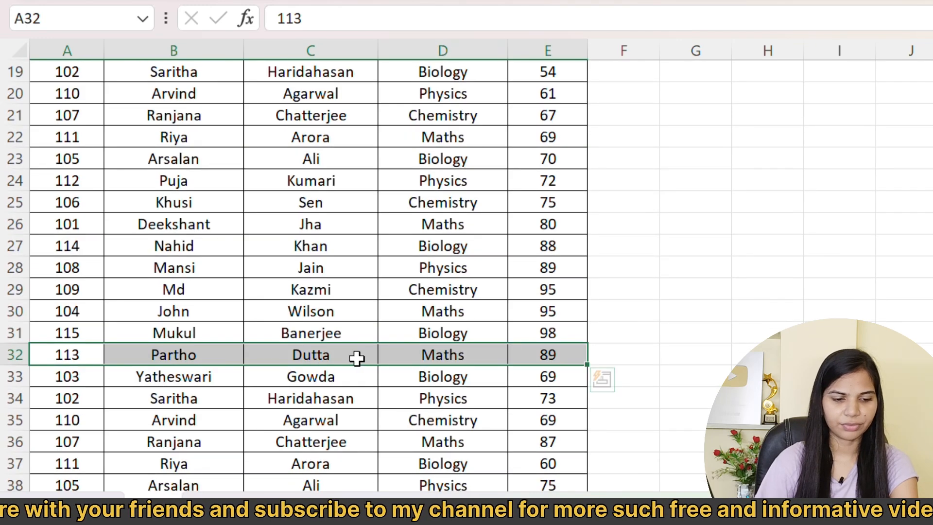
scroll(356, 358, "down", 3)
scroll(121, 379, "down", 1)
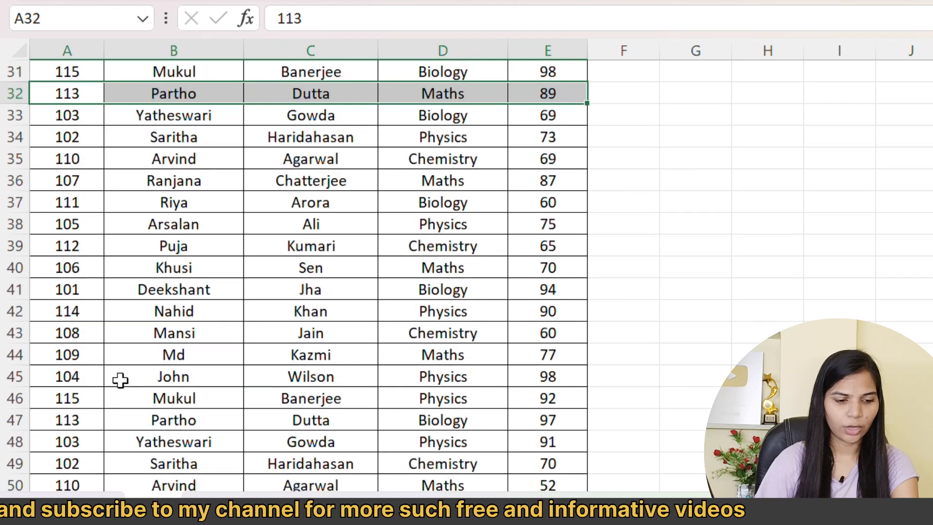
left_click_drag(79, 417, 526, 423)
scroll(391, 221, "up", 10)
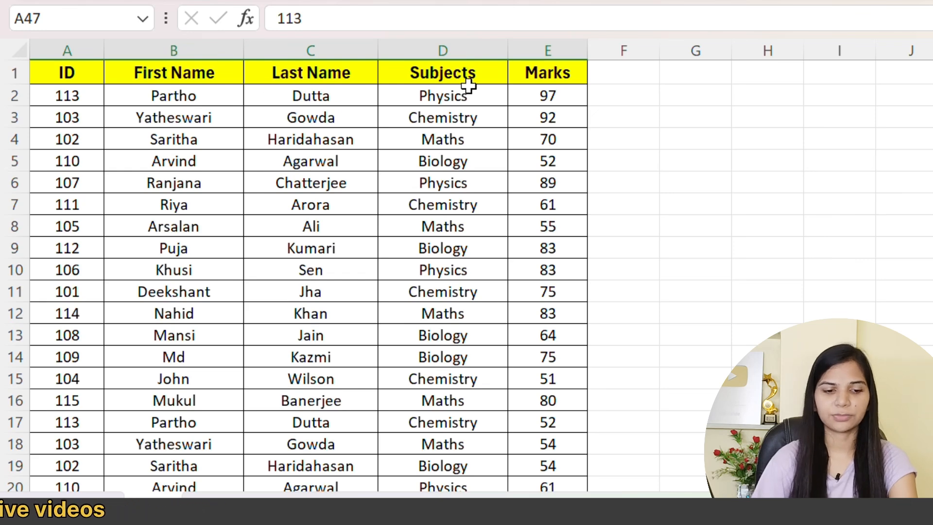
Look over the subject, marks and name entries in the first rows of the table
left_click_drag(459, 97, 538, 147)
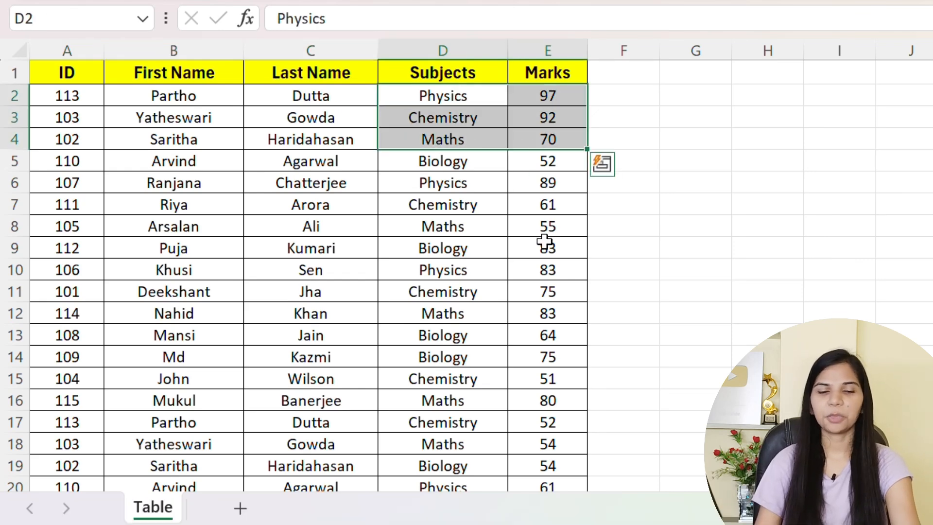
left_click(545, 243)
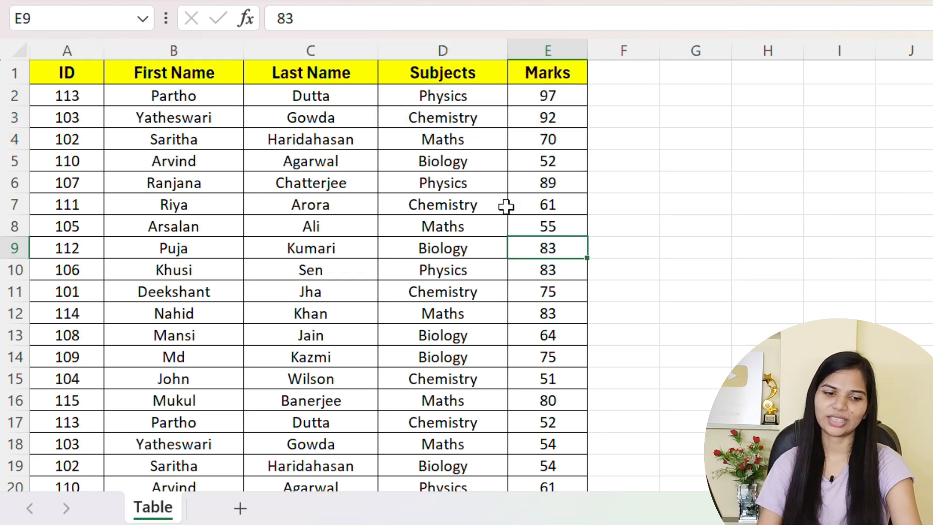
left_click(477, 203)
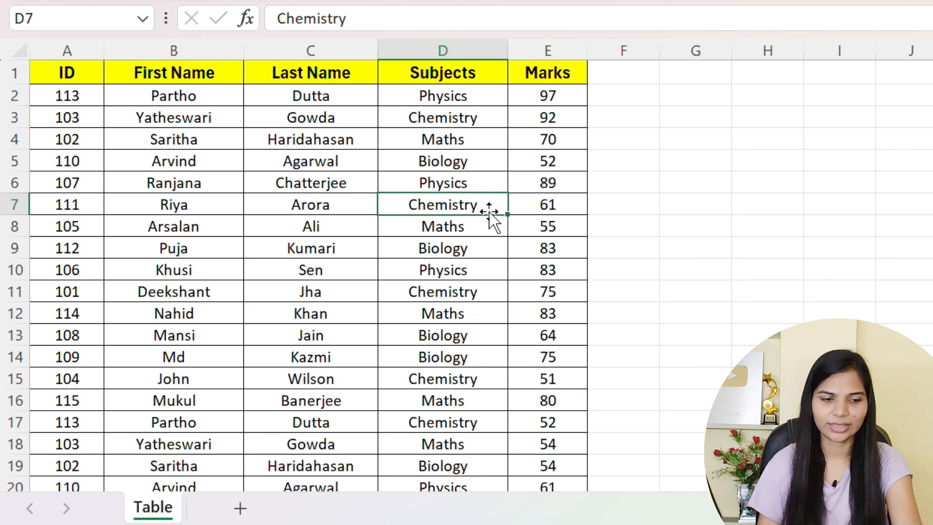
left_click_drag(233, 100, 287, 96)
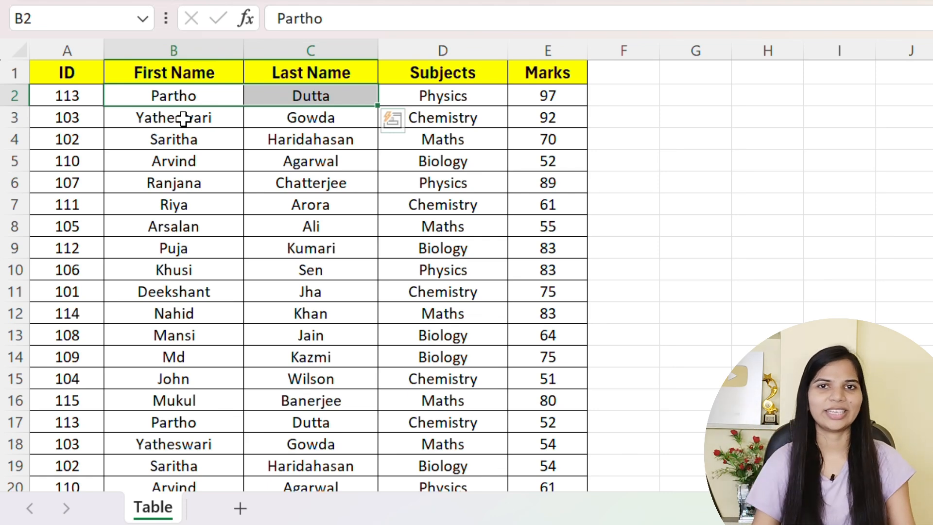
left_click(220, 181)
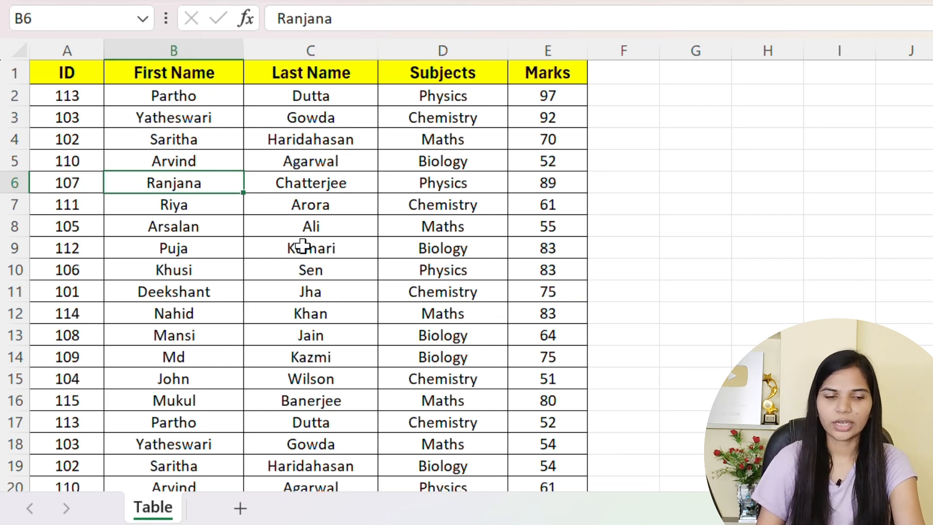
Create a PivotTable on a new worksheet from the student data range Table!$A$1:$E$61
left_click(286, 204)
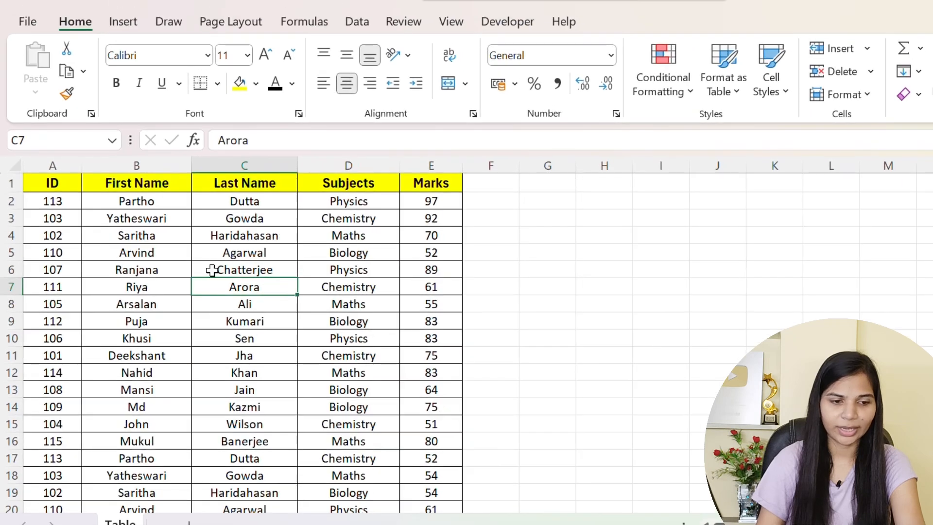
left_click(124, 20)
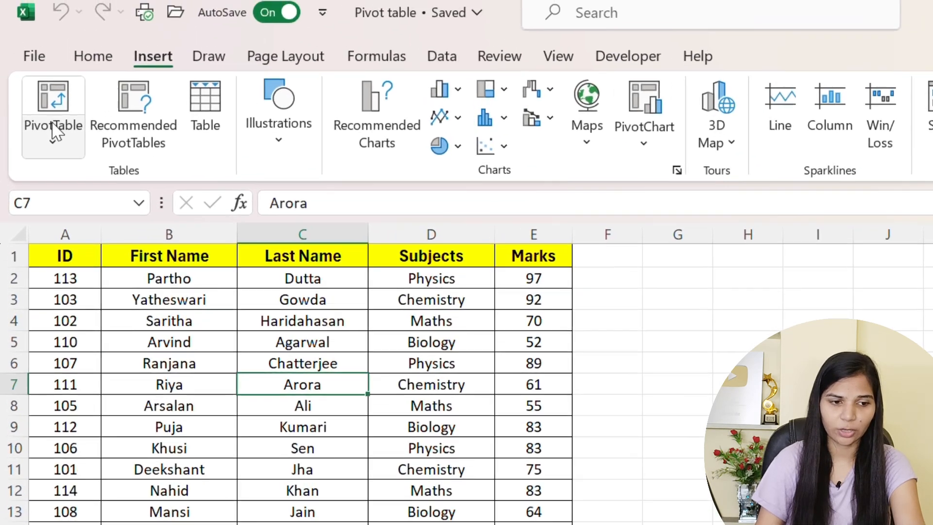
left_click(53, 61)
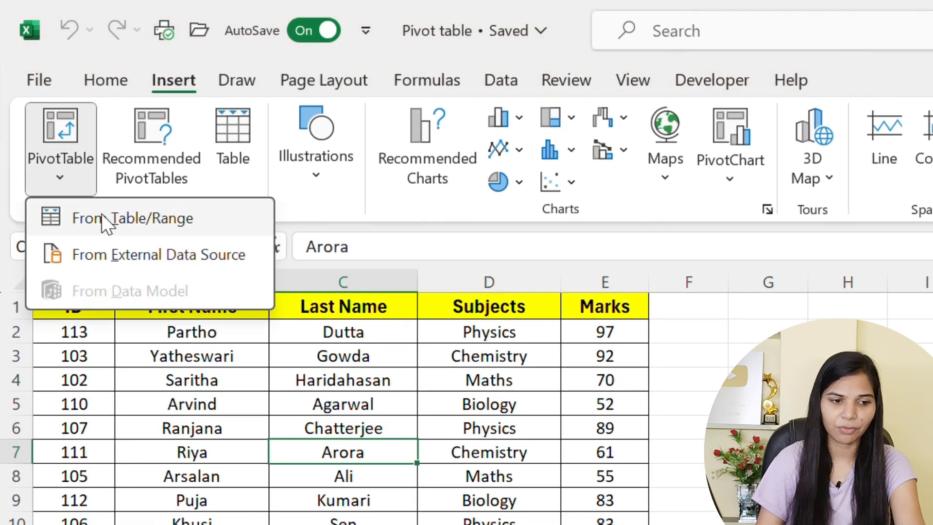
left_click(148, 220)
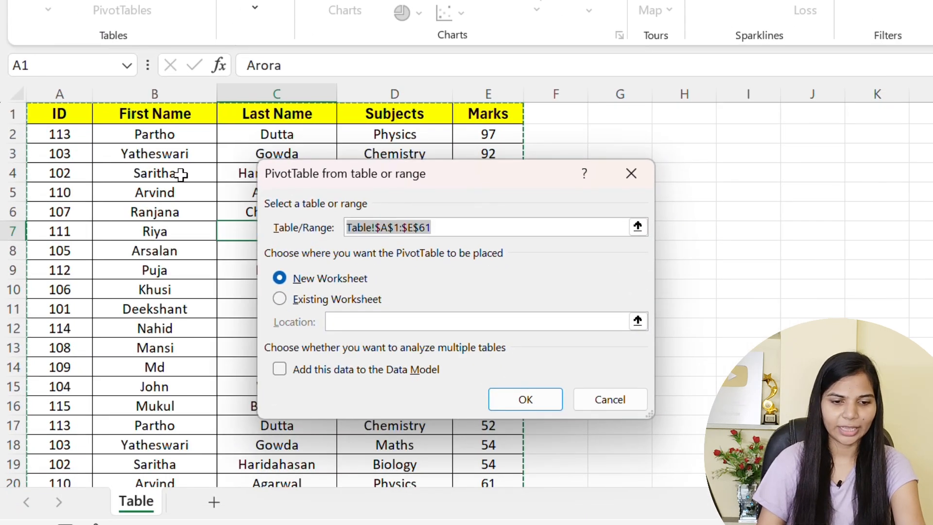
scroll(183, 185, "down", 20)
scroll(181, 200, "up", 15)
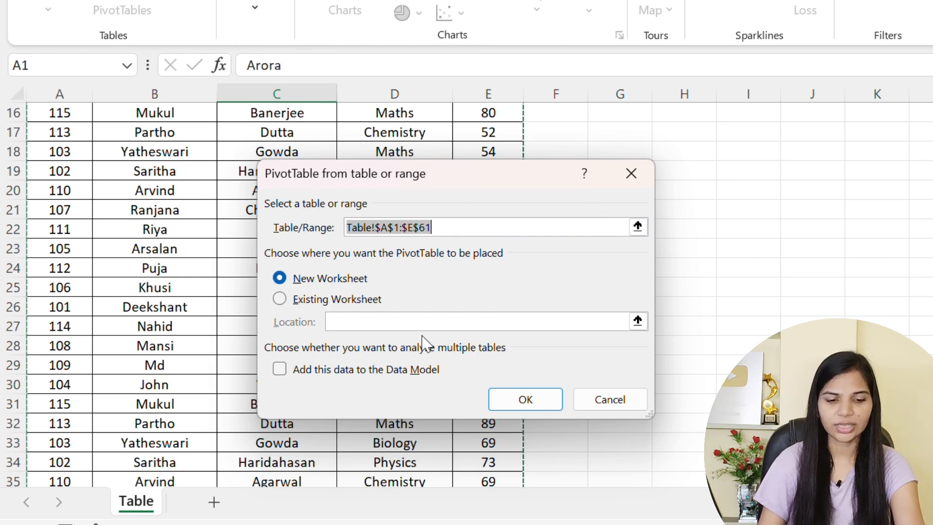
left_click(529, 403)
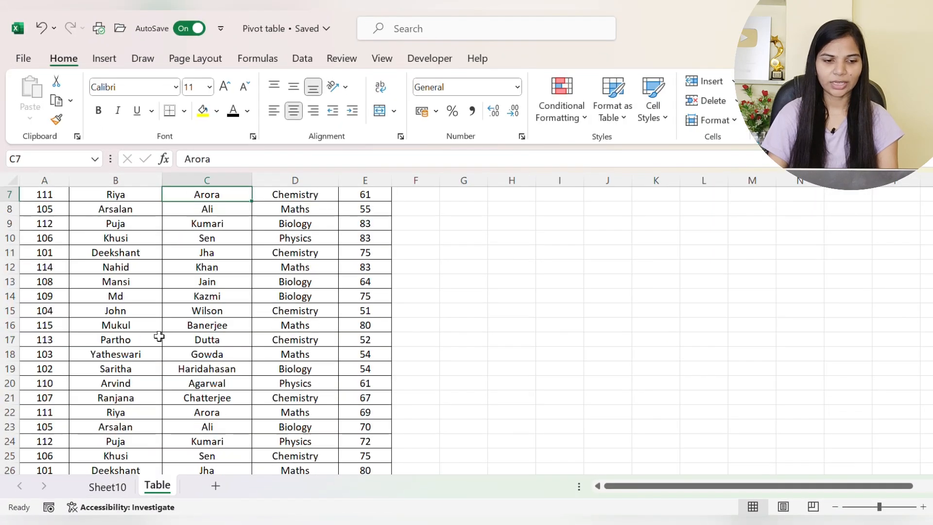
Review the header row of the Table sheet and return to the pivot table on Sheet10
scroll(160, 321, "up", 2)
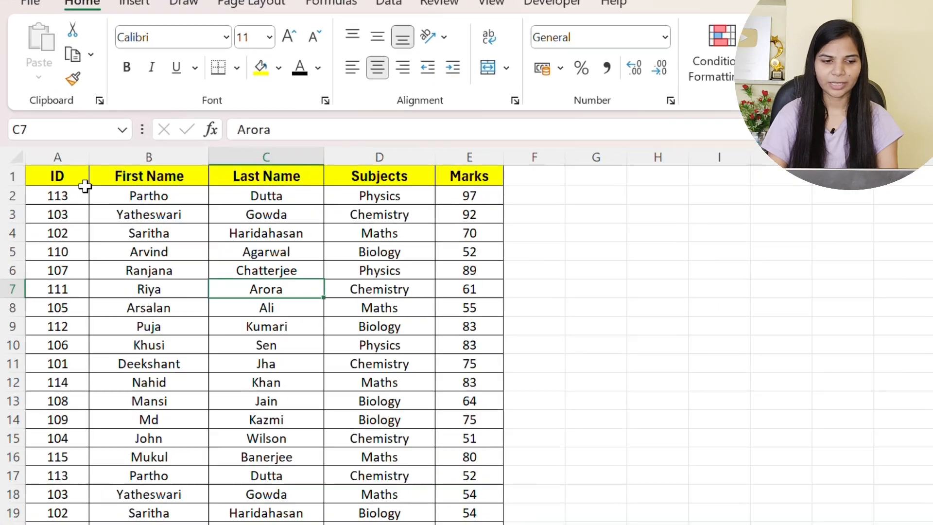
left_click_drag(85, 186, 481, 180)
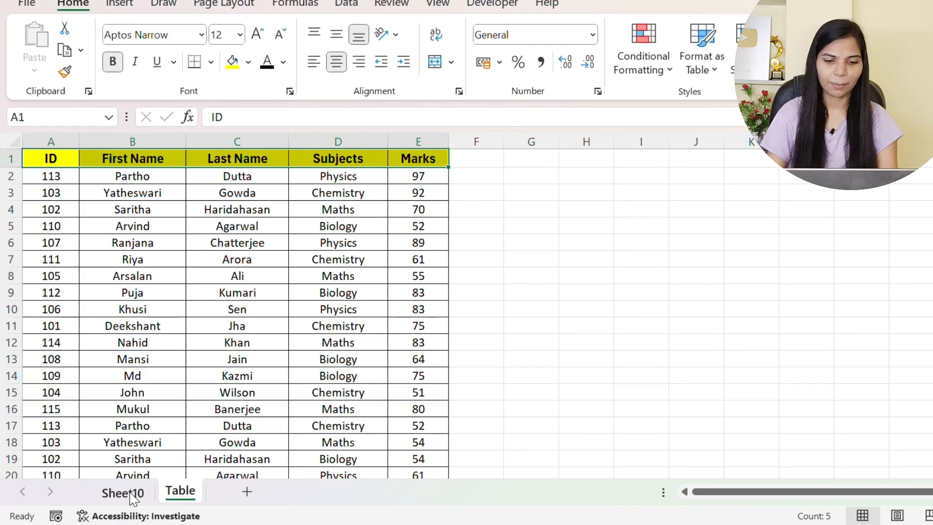
left_click(122, 492)
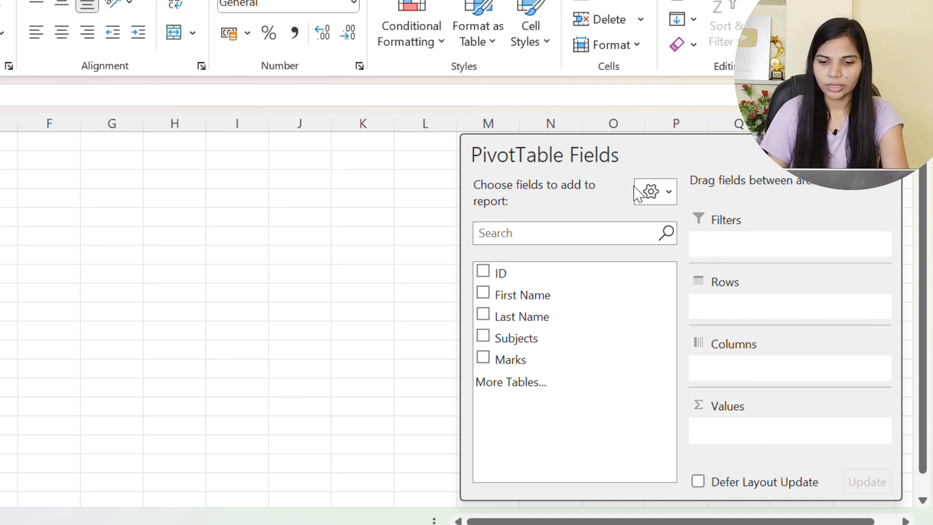
Try the stacked layout for the PivotTable field list and restore the side-by-side arrangement of fields and areas
left_click(668, 195)
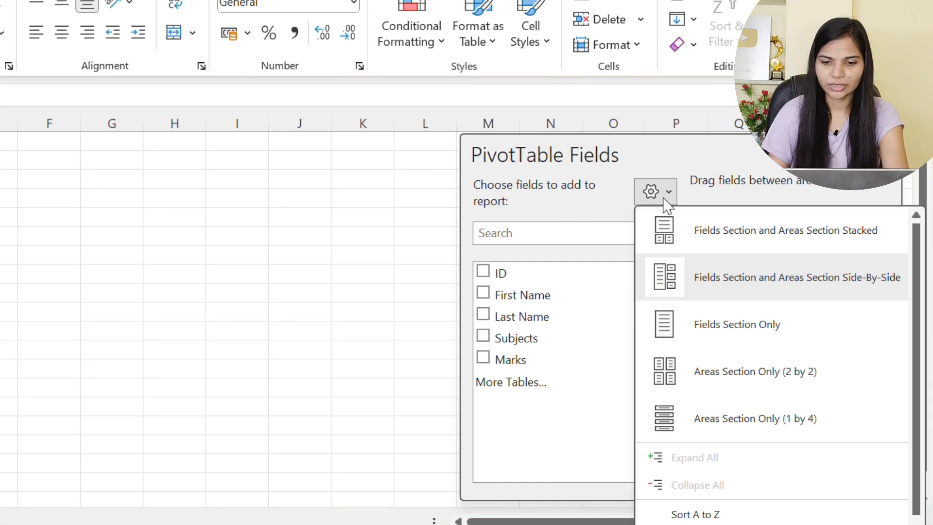
left_click(670, 269)
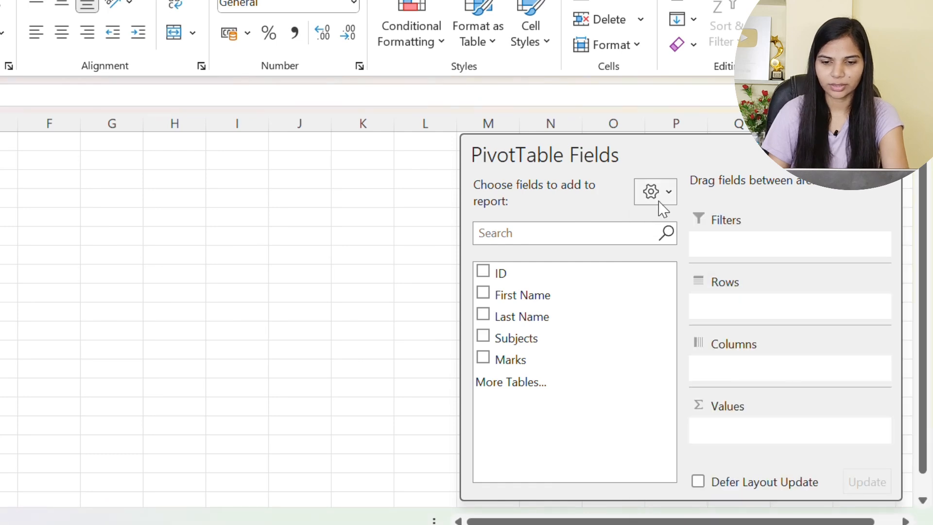
left_click(657, 195)
left_click(669, 228)
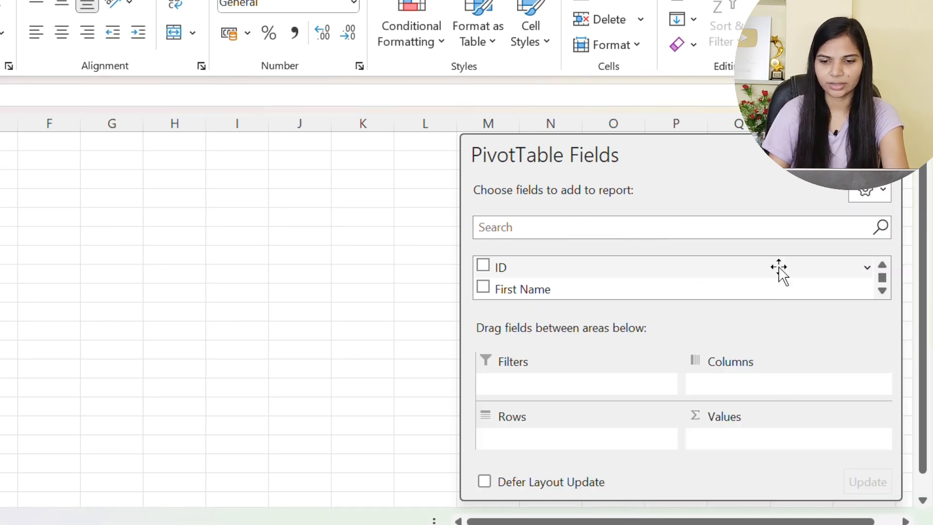
left_click(866, 190)
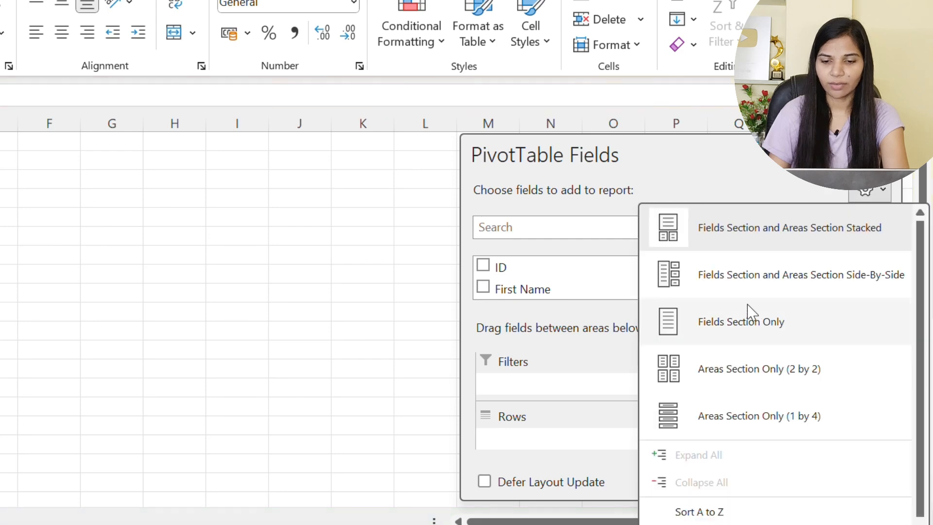
left_click(674, 280)
left_click(871, 191)
left_click(731, 280)
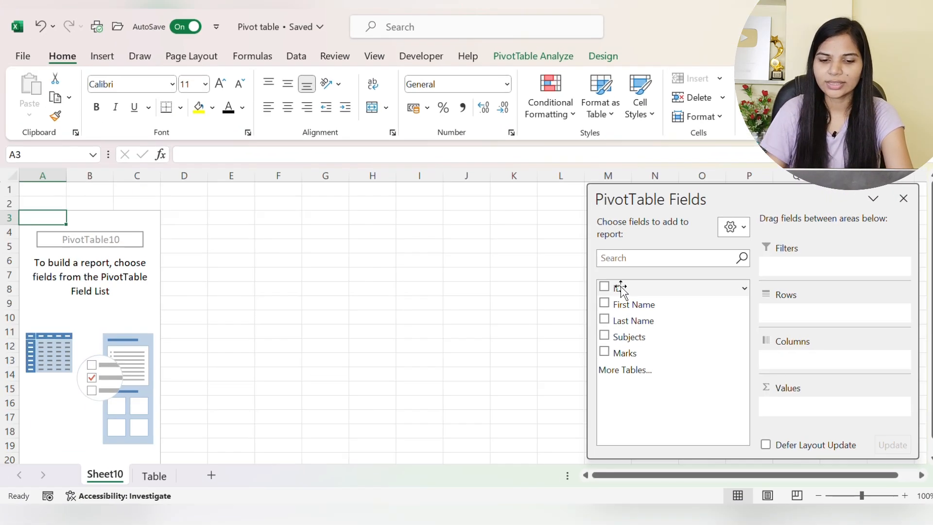
Place the ID field in the pivot table's Rows area, trying it briefly in the Columns area
left_click_drag(503, 277, 742, 317)
left_click_drag(802, 324, 797, 313)
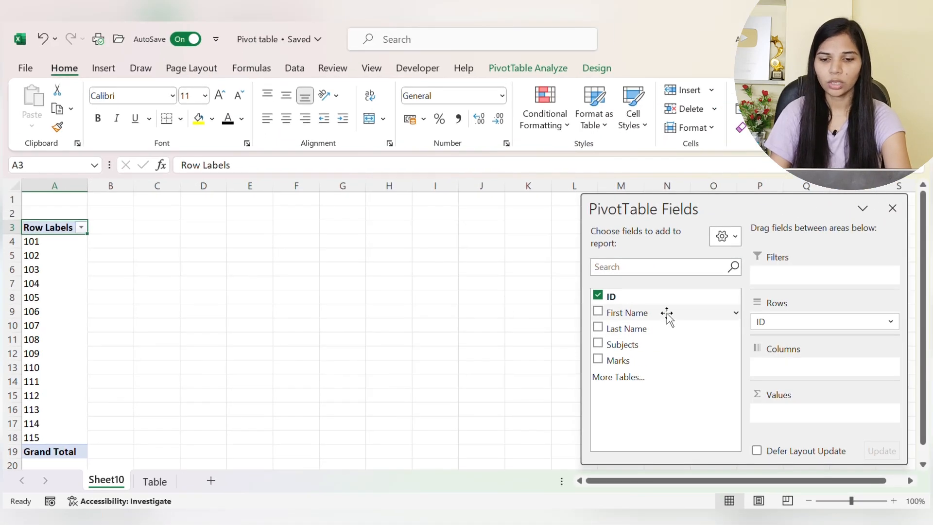
left_click_drag(776, 322, 773, 369)
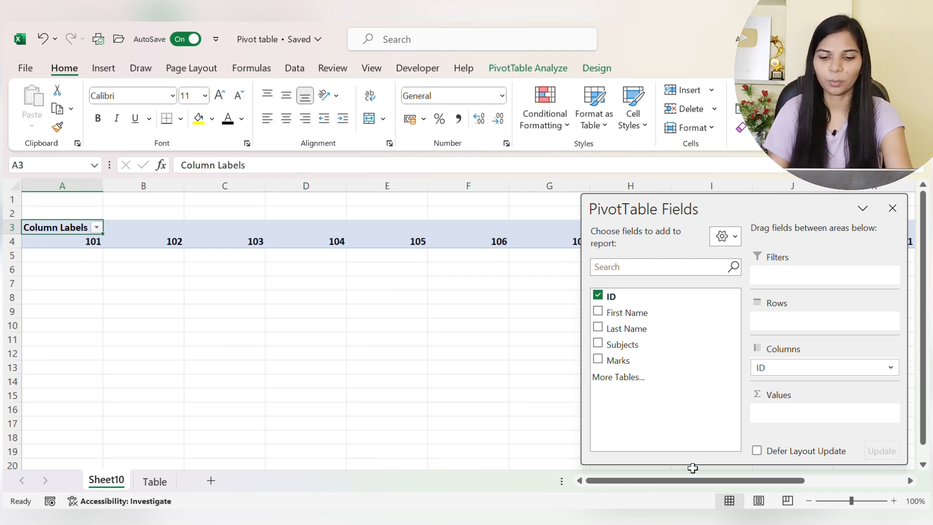
mouse_move(778, 365)
left_mouse_down()
mouse_move(772, 379)
mouse_move(778, 324)
left_mouse_up()
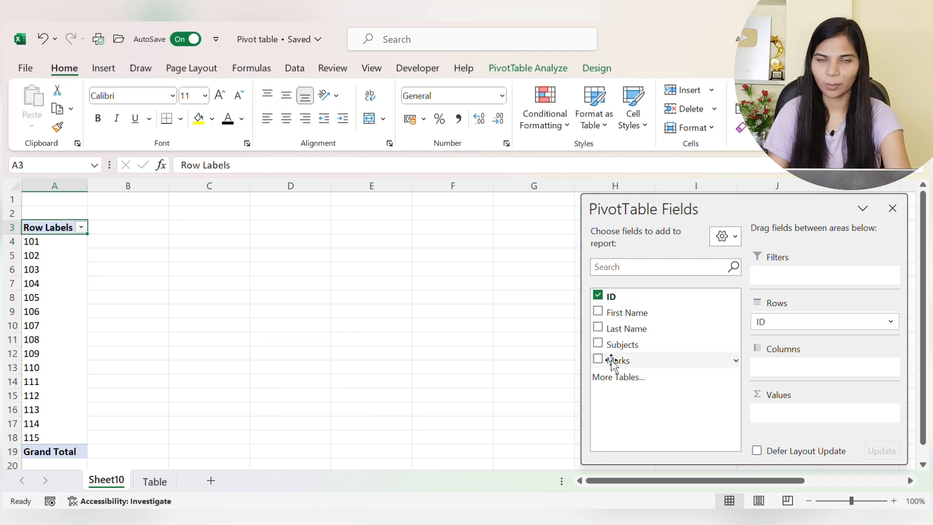
Add Marks to the pivot table's Values area as a sum and place Subjects in the Columns area
mouse_move(612, 363)
left_mouse_down()
mouse_move(741, 410)
mouse_move(767, 430)
mouse_move(781, 417)
left_mouse_up()
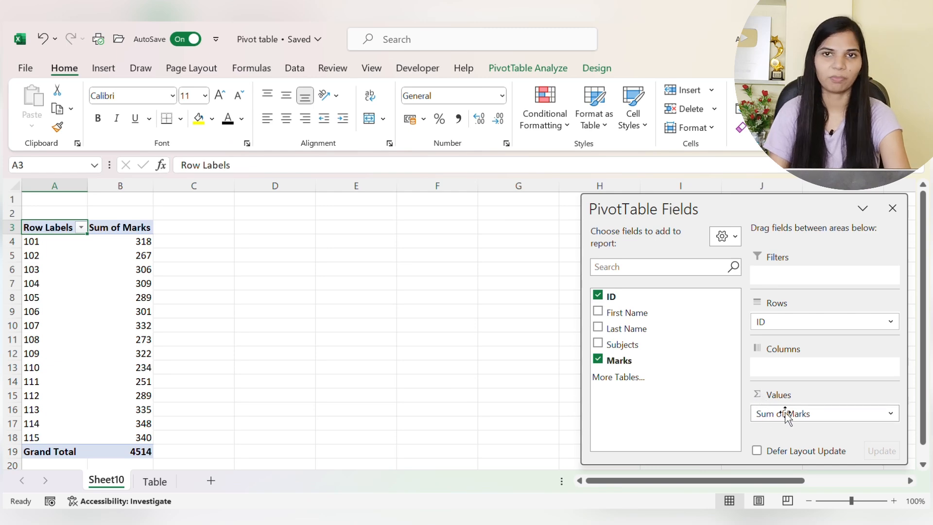
left_click(37, 244)
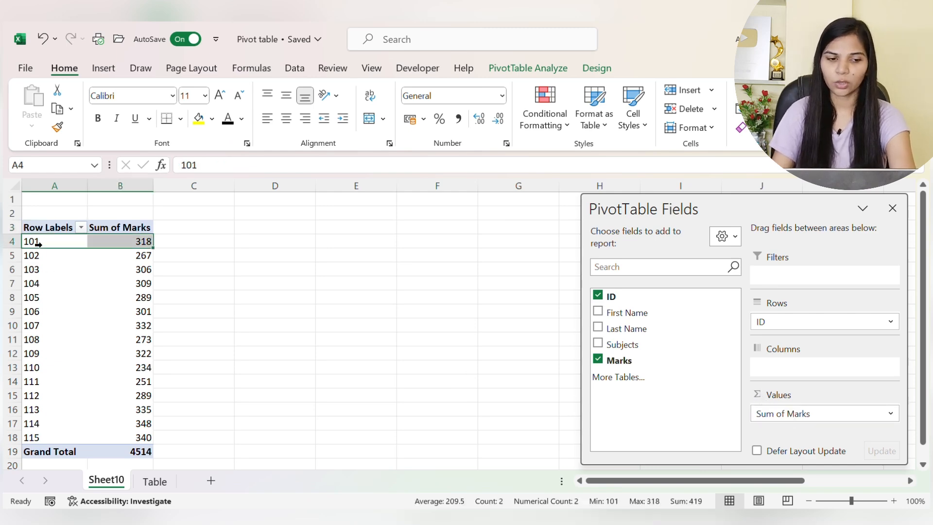
left_click(50, 261)
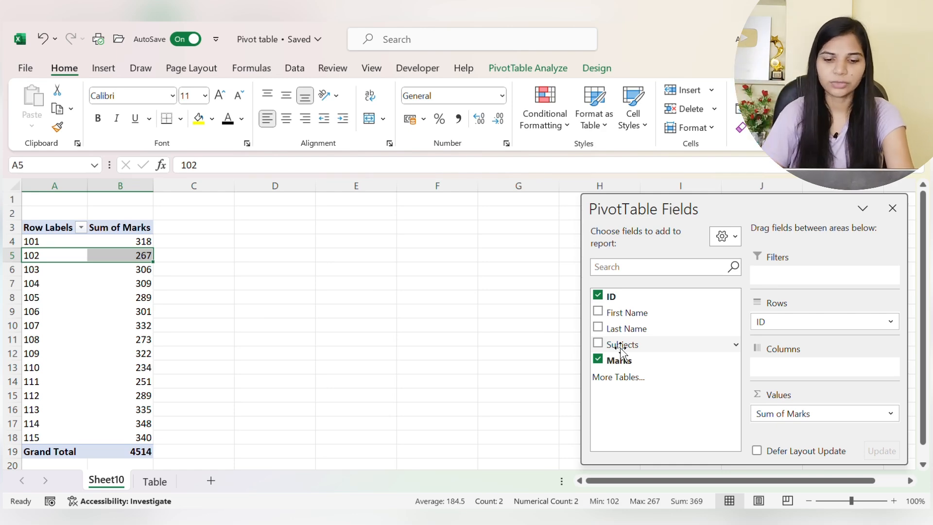
left_click_drag(621, 348, 773, 365)
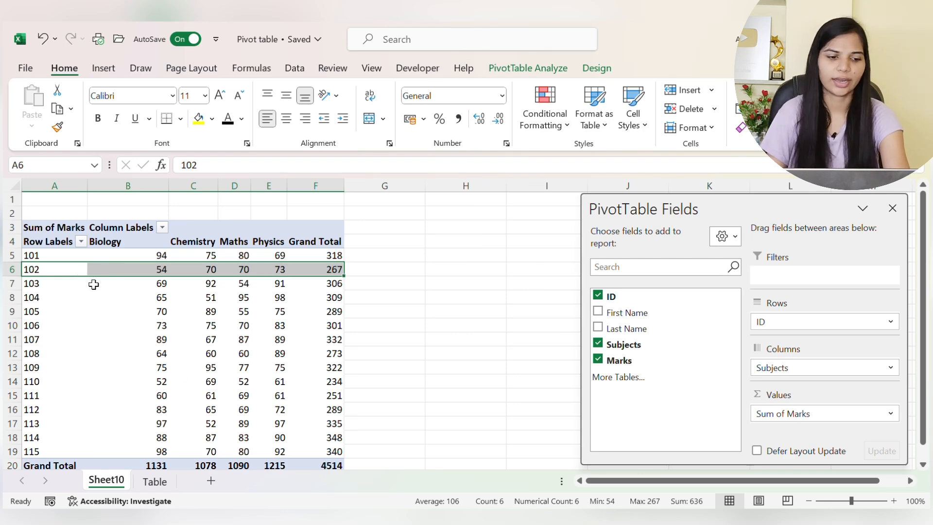
Examine the subject marks of student 101 across the pivot table row and the Grand Total column
left_click(49, 255)
left_click(112, 259)
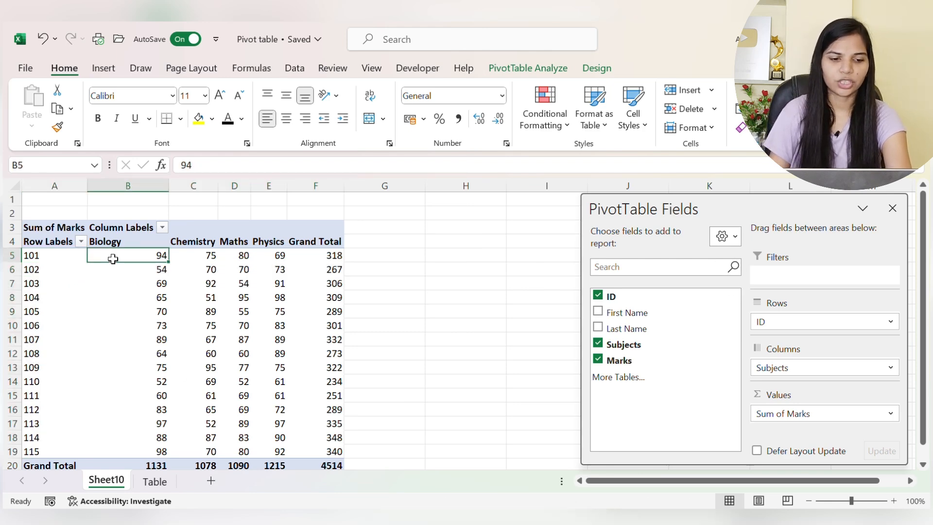
left_click_drag(152, 256, 334, 260)
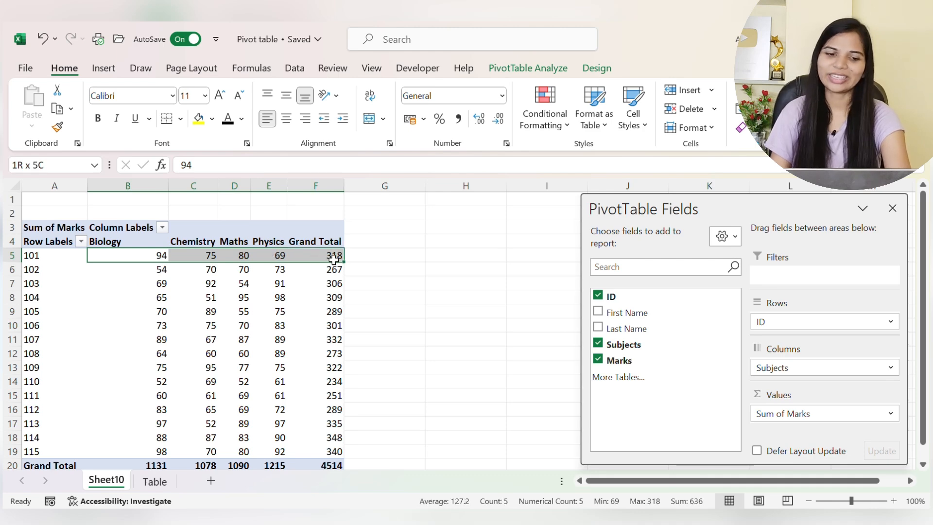
left_click(280, 340)
left_click(320, 244)
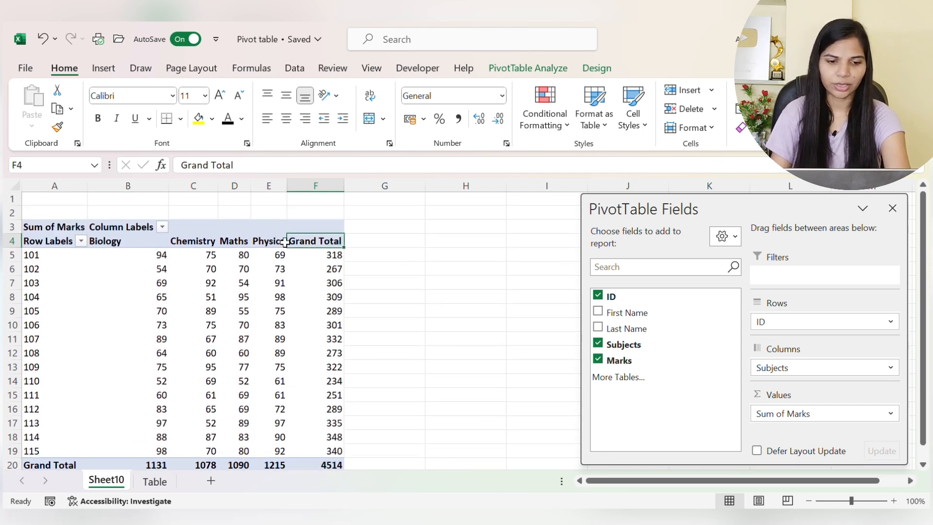
left_click(311, 254)
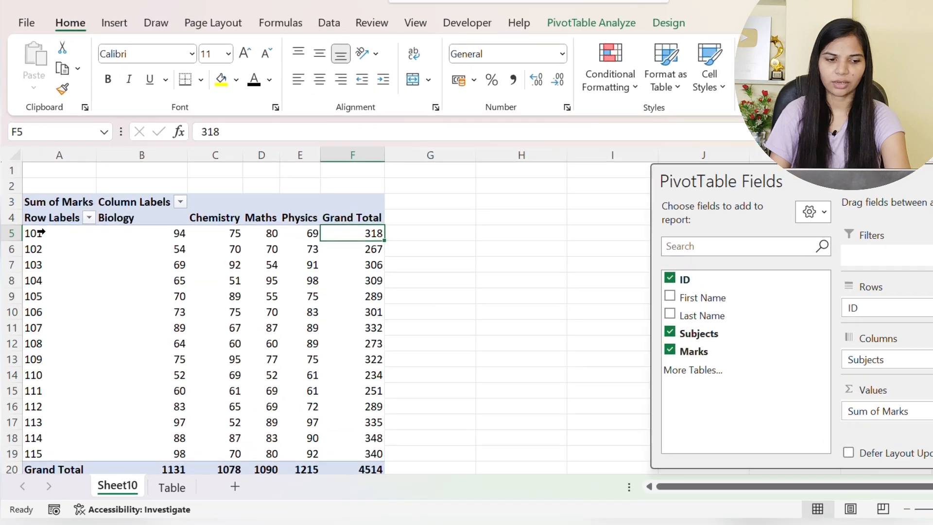
left_click(39, 254)
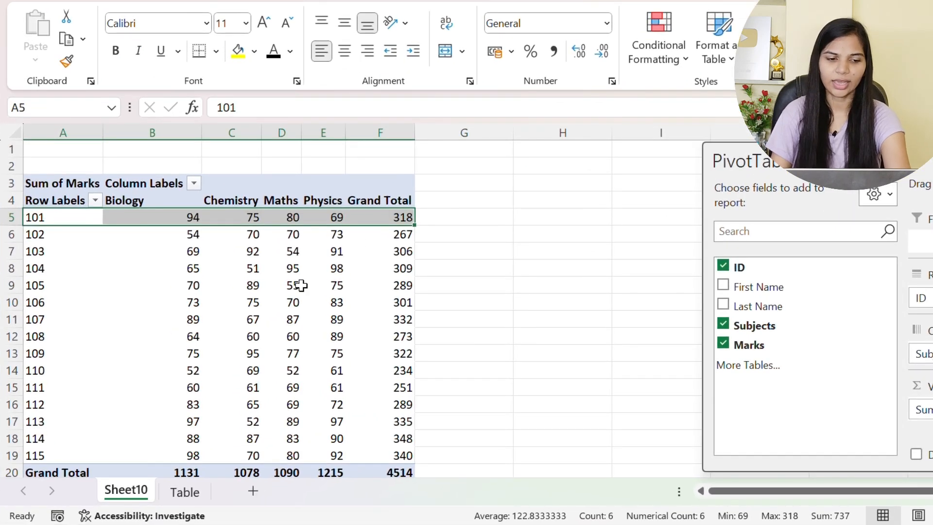
Examine the marks in the Biology column and the Grand Total row beneath the subjects
scroll(213, 344, "down", 1)
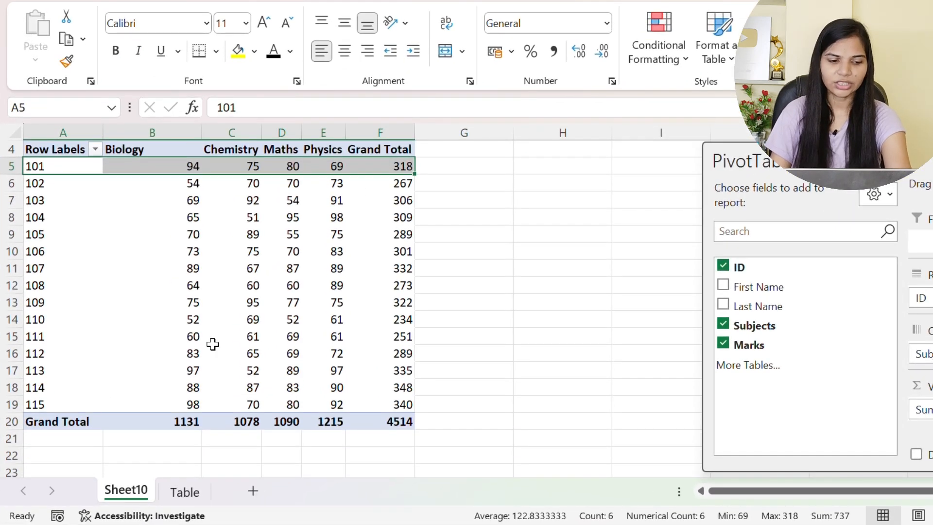
left_click(189, 236)
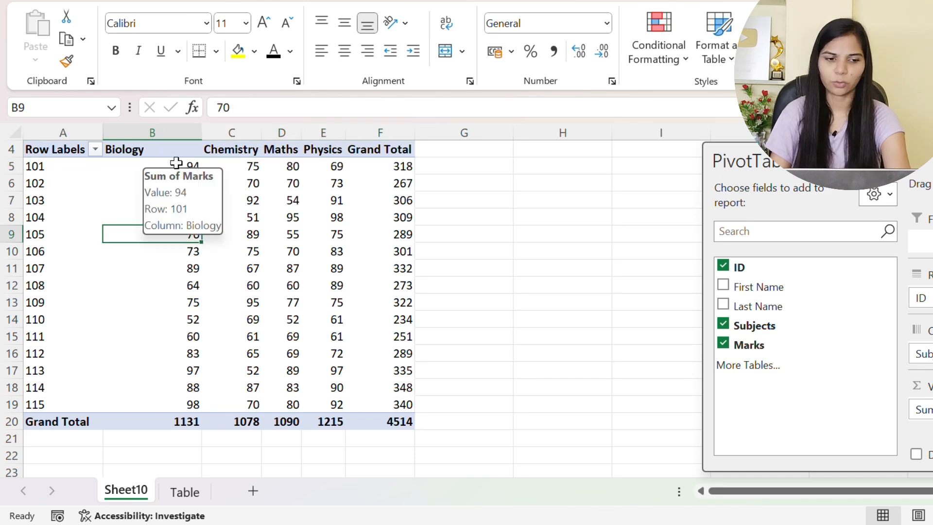
left_click(146, 150)
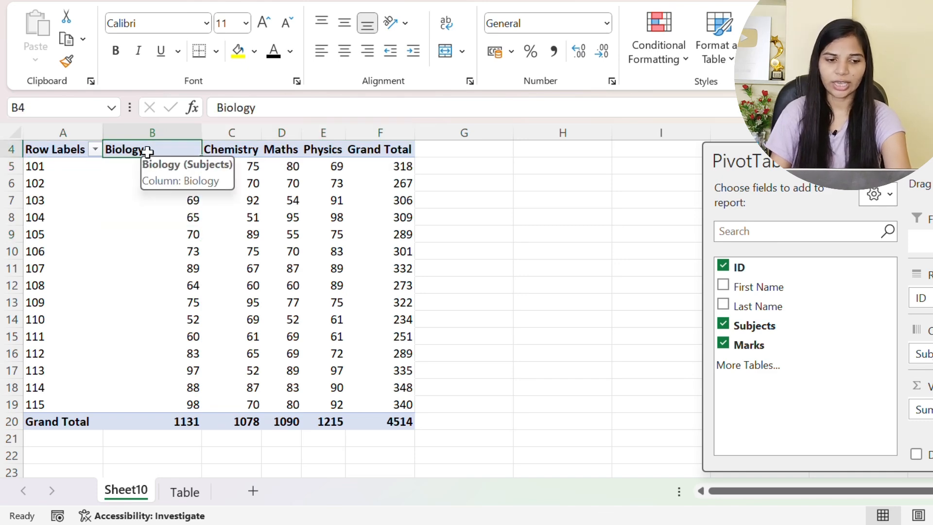
left_click_drag(145, 163, 162, 423)
left_click(165, 421)
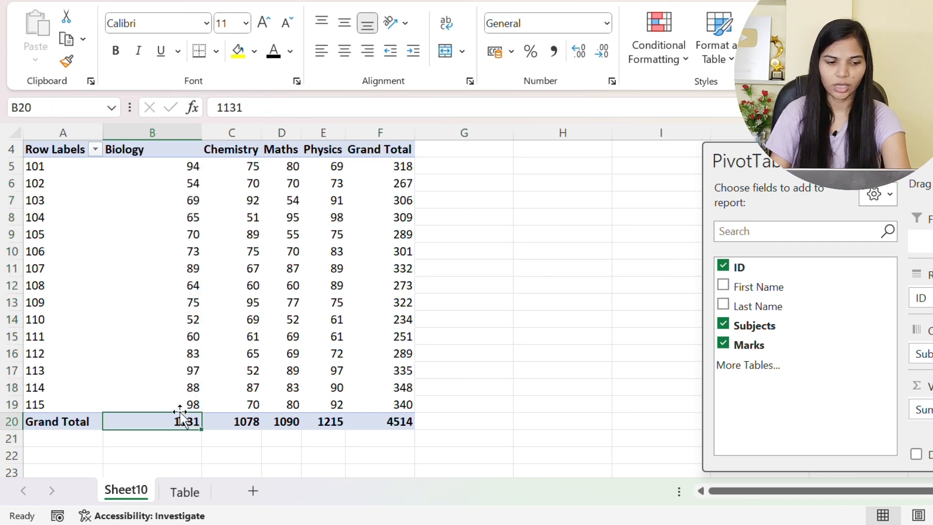
left_click_drag(69, 420, 375, 421)
left_click(282, 319)
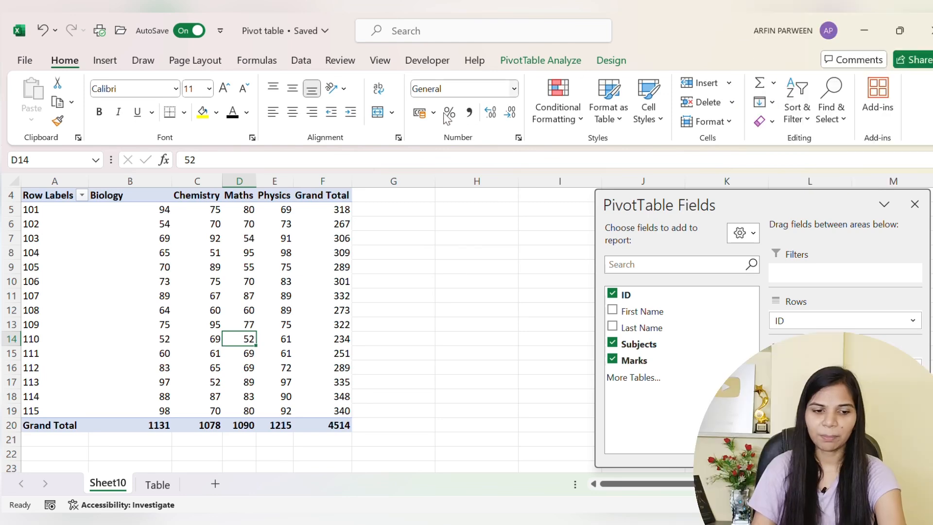
Turn the pivot table's grand totals off for rows and columns
scroll(238, 238, "up", 1)
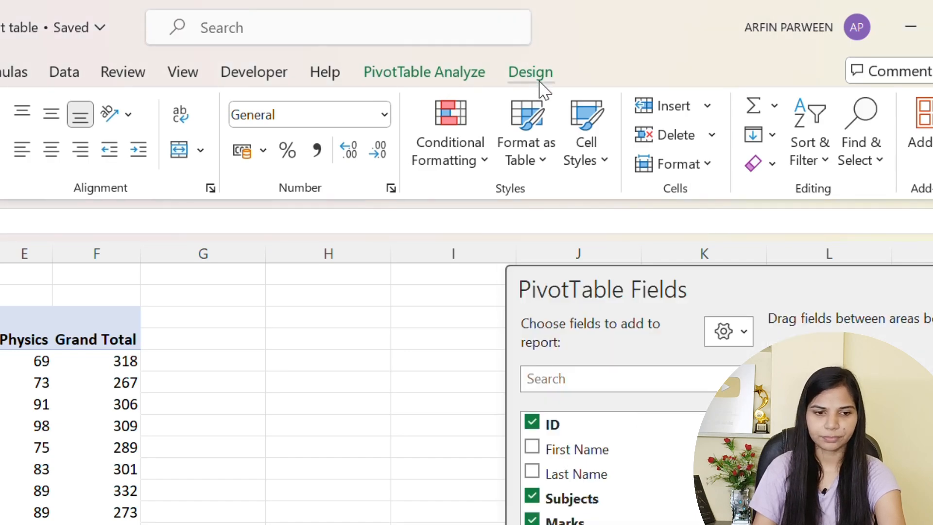
left_click(539, 81)
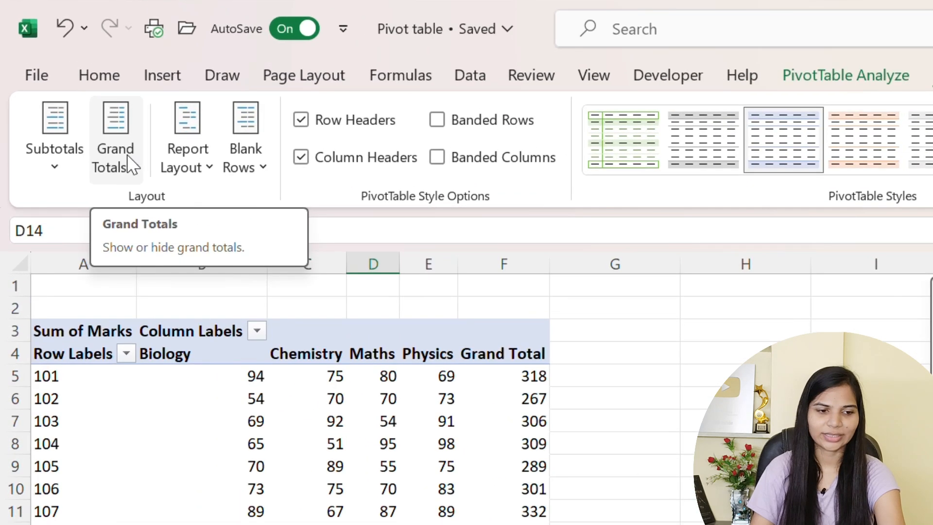
left_click(80, 104)
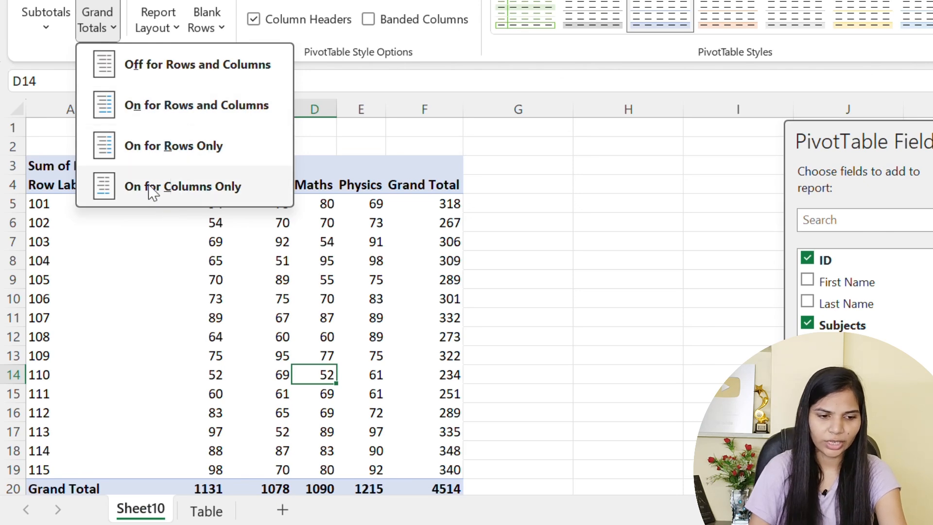
left_click(176, 64)
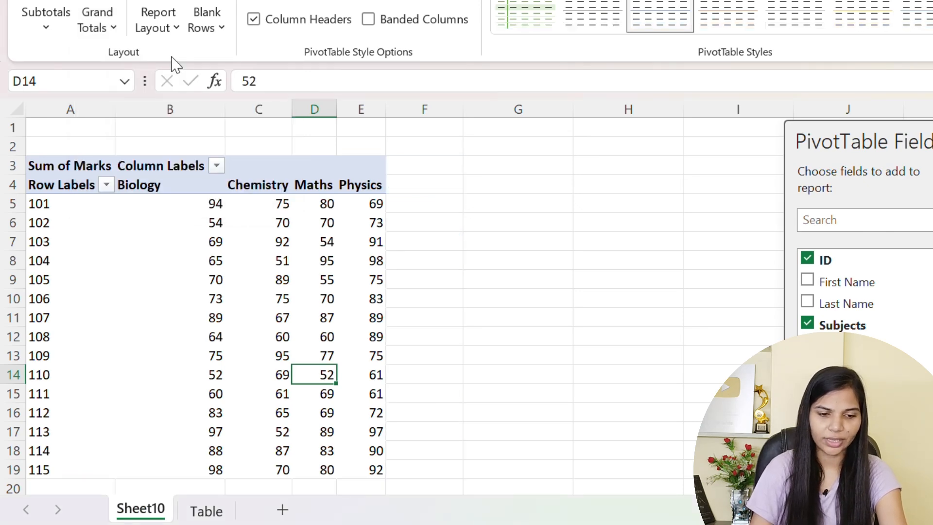
Turn the pivot table's grand totals on for rows only and check the Grand Total column
left_click(109, 18)
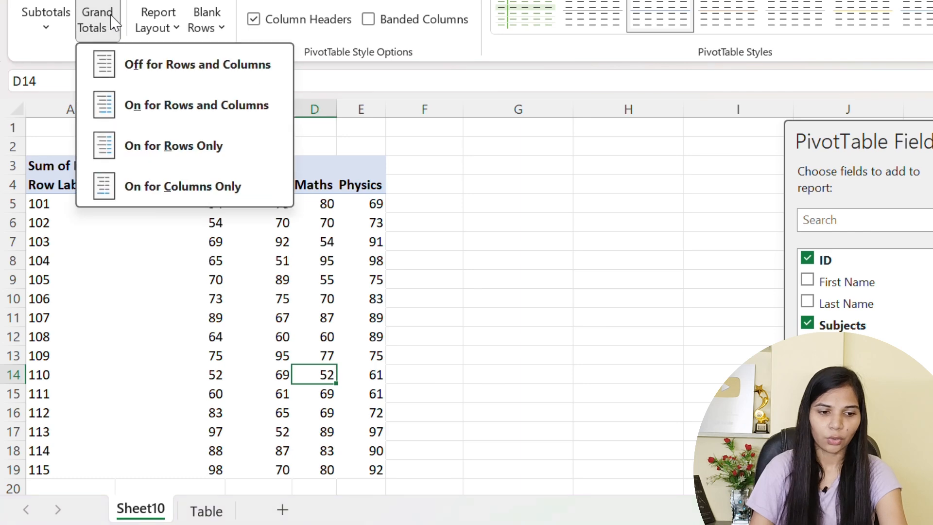
left_click(152, 154)
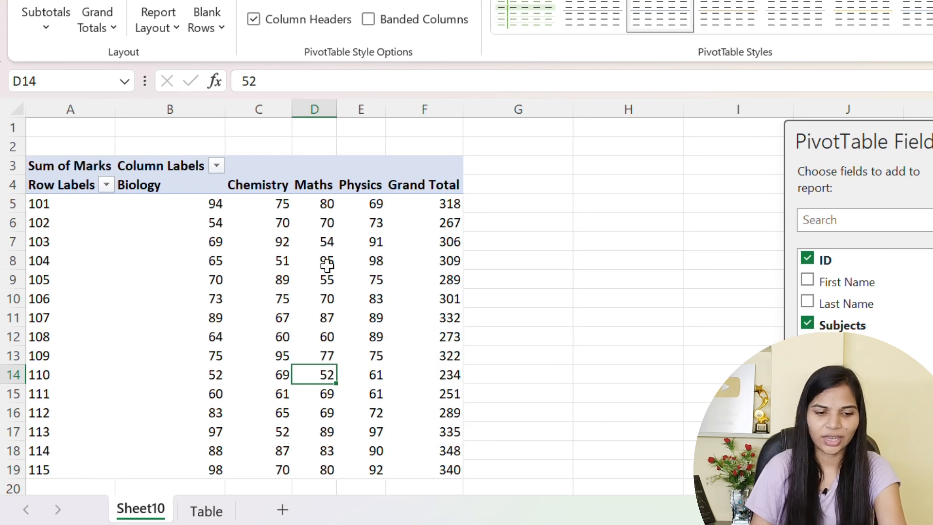
scroll(327, 264, "down", 1)
left_click(431, 231)
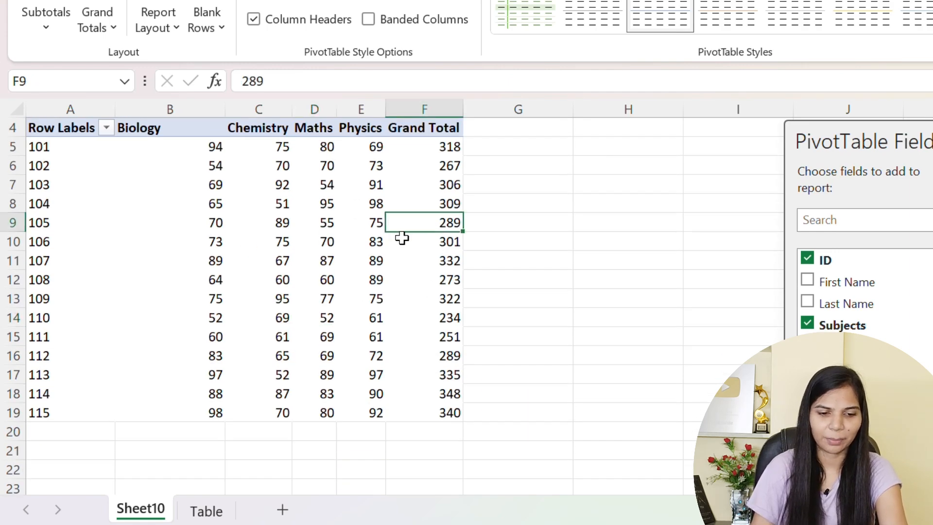
scroll(360, 227, "up", 1)
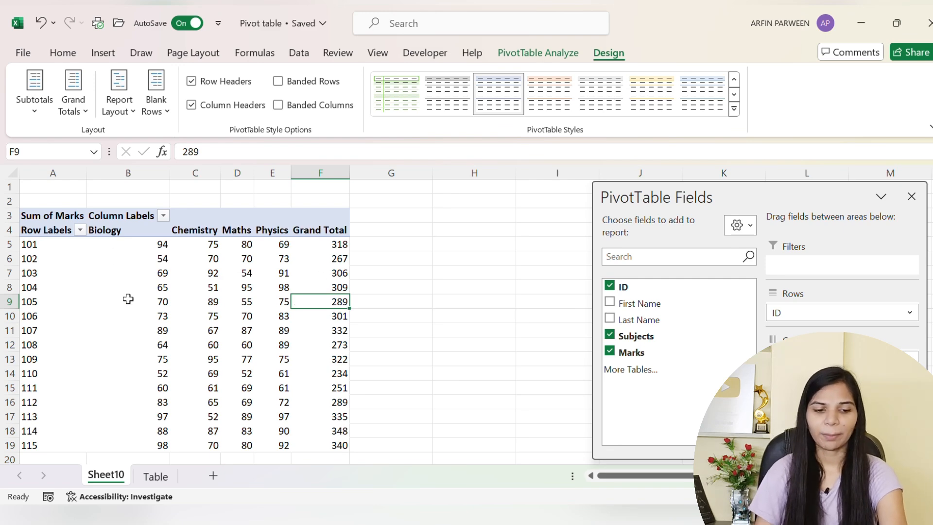
Alternate the cell selection between outside and inside the pivot table to see how the field list responds
mouse_move(239, 271)
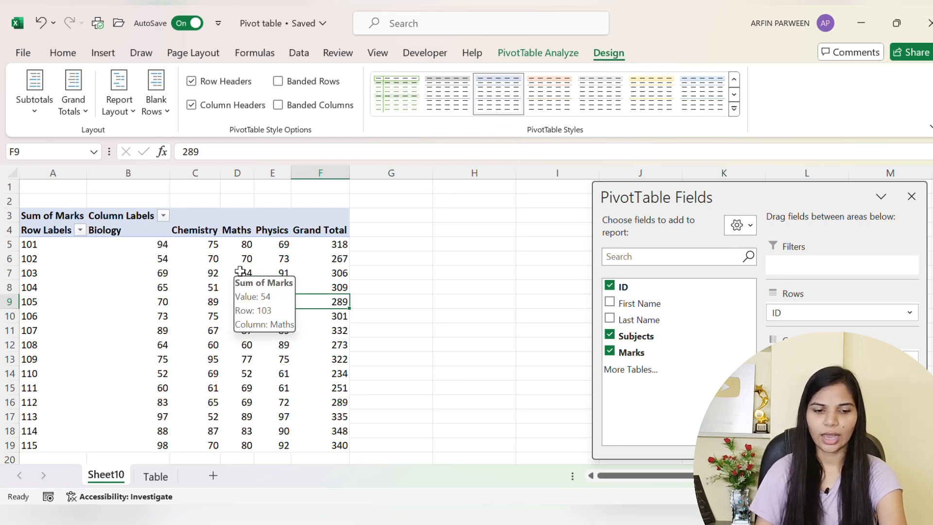
left_click(425, 277)
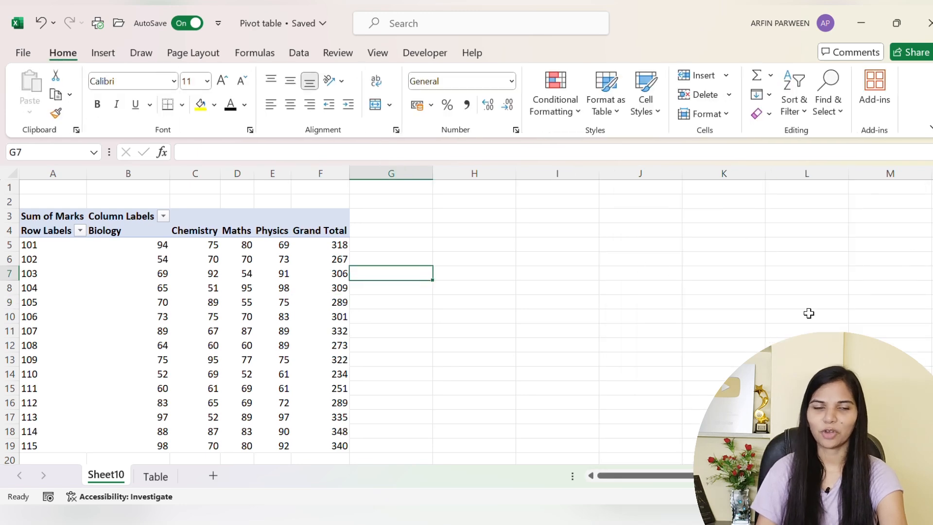
left_click(263, 319)
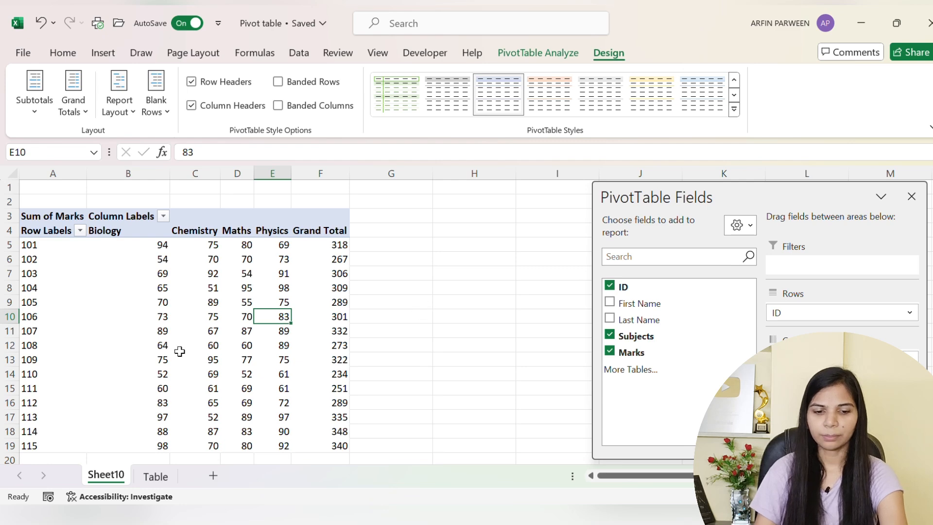
left_click(523, 338)
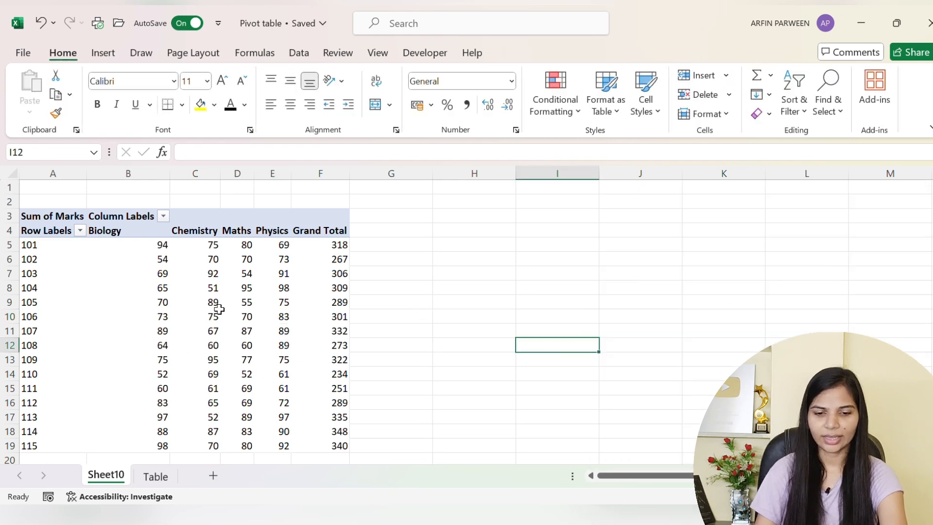
left_click(218, 313)
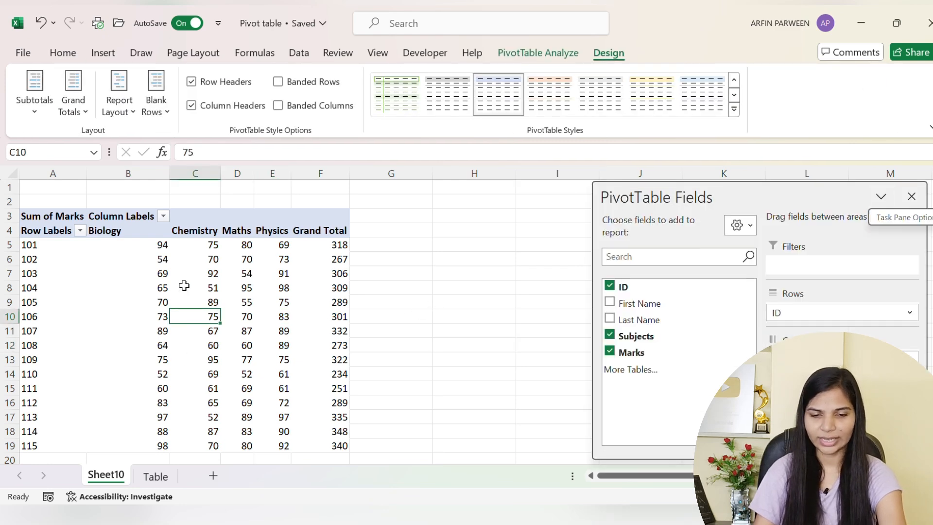
Close the PivotTable field list and test the selection of cells outside and inside the pivot table
left_click(911, 197)
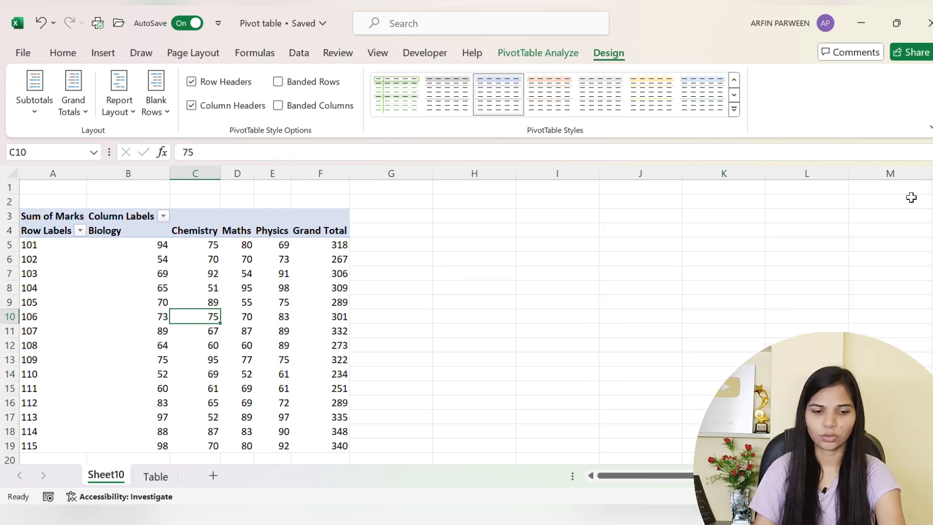
left_click(414, 301)
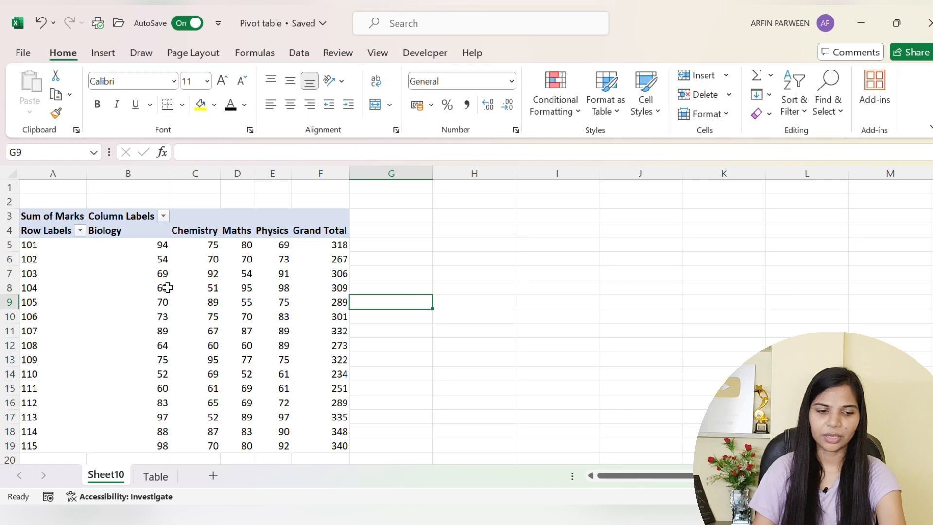
left_click(200, 402)
left_click(284, 288)
Show the PivotTable field list again for the pivot table
left_click(114, 291)
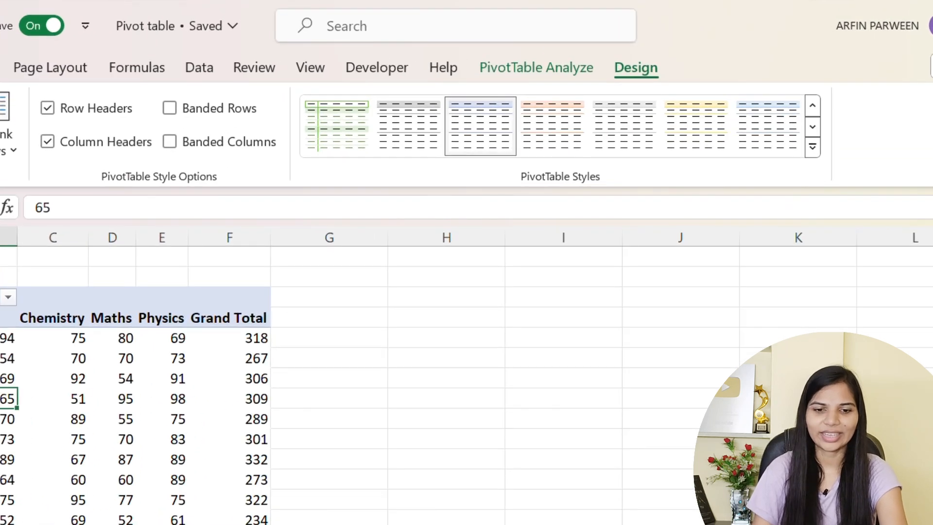
left_click(572, 72)
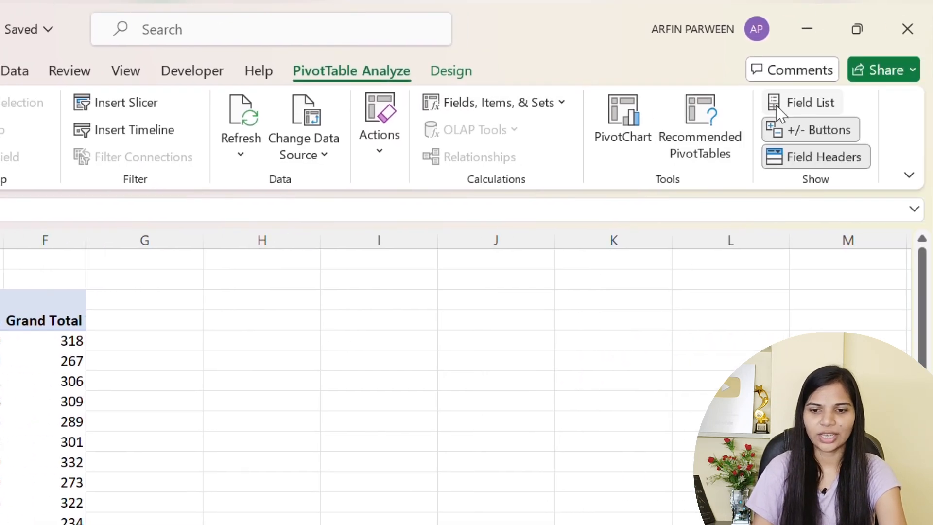
left_click(840, 110)
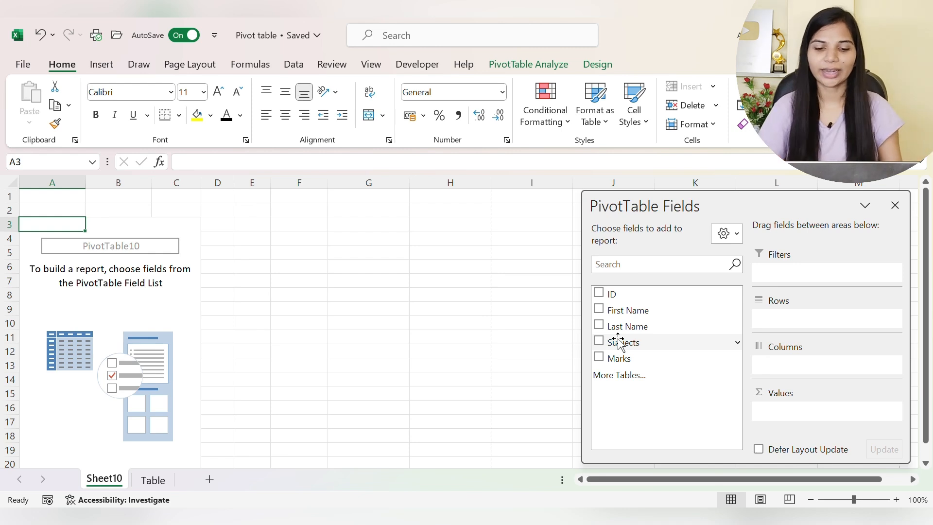
Place Subjects in the empty pivot table's Rows area and add ID beneath it
left_click_drag(621, 342, 787, 321)
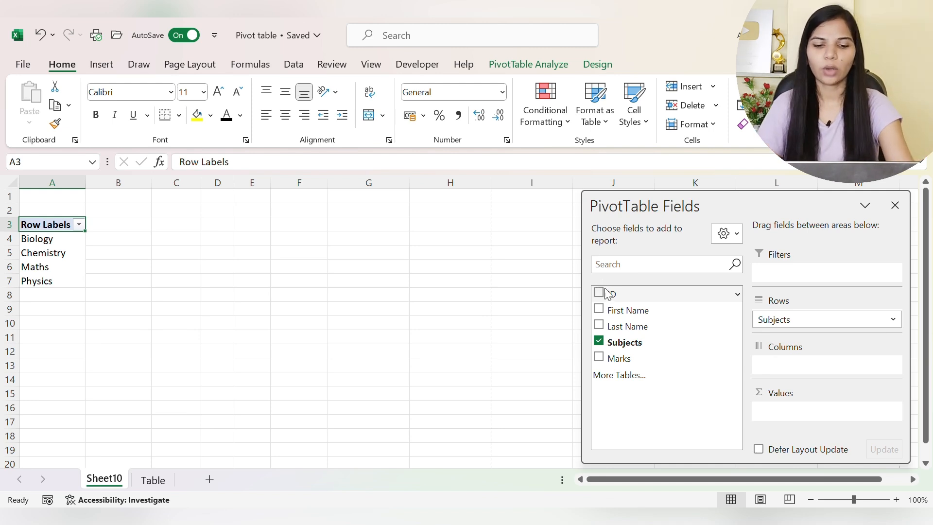
left_click_drag(605, 298, 780, 326)
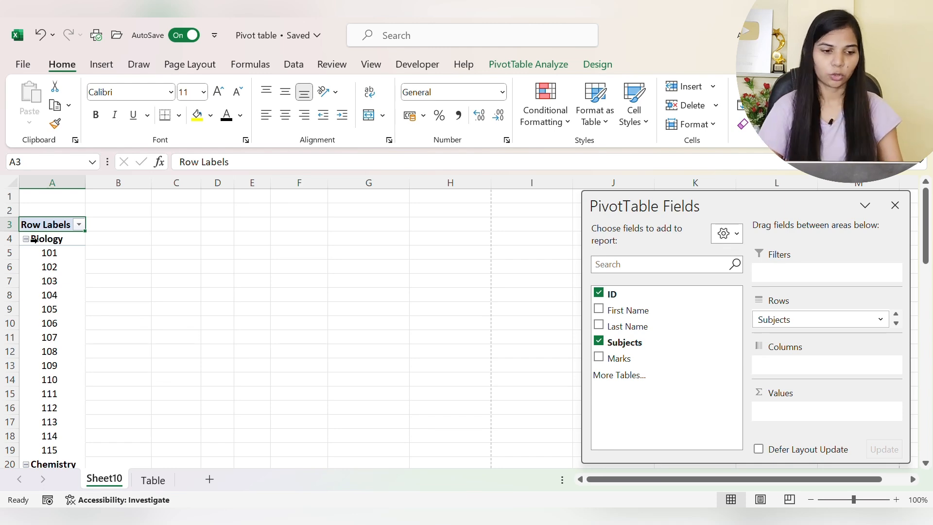
Examine how the student IDs are nested under the Biology and Chemistry row labels
left_click(56, 239)
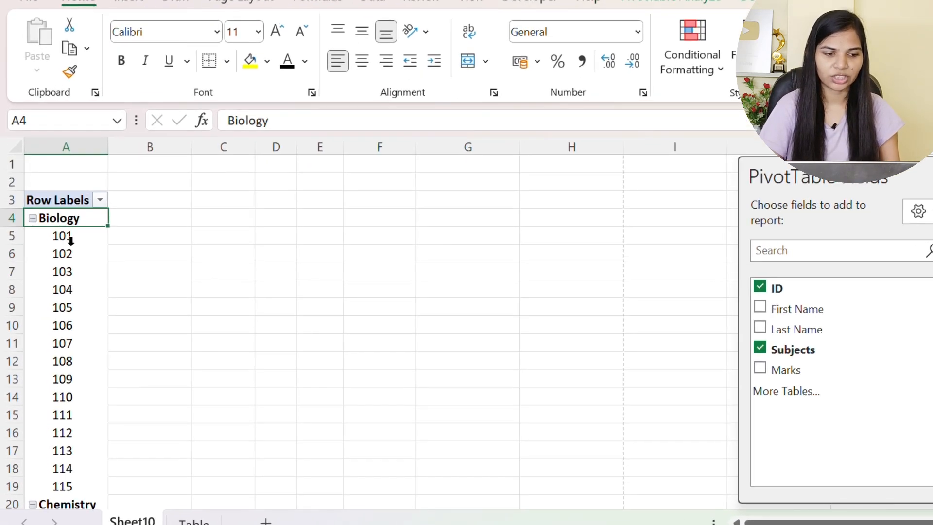
left_click_drag(56, 265, 91, 395)
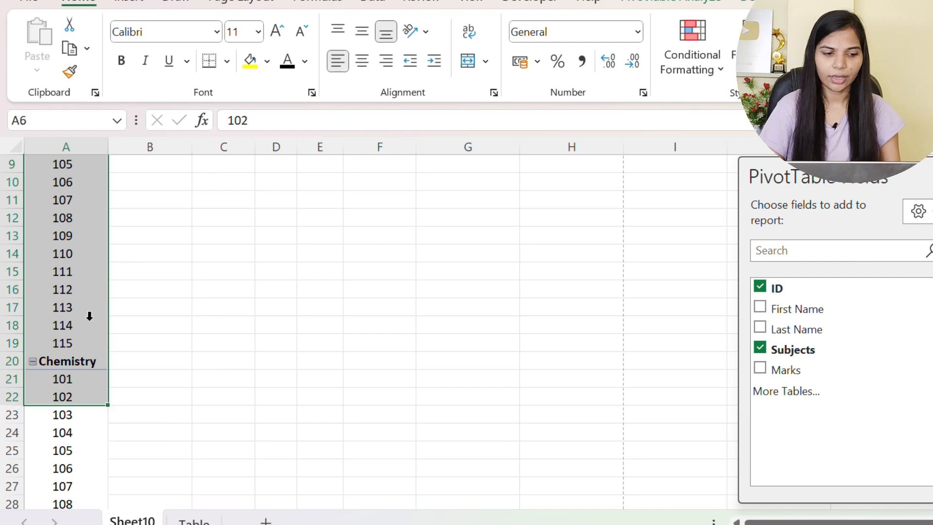
left_click(89, 316)
scroll(86, 347, "down", 1)
left_click(93, 306)
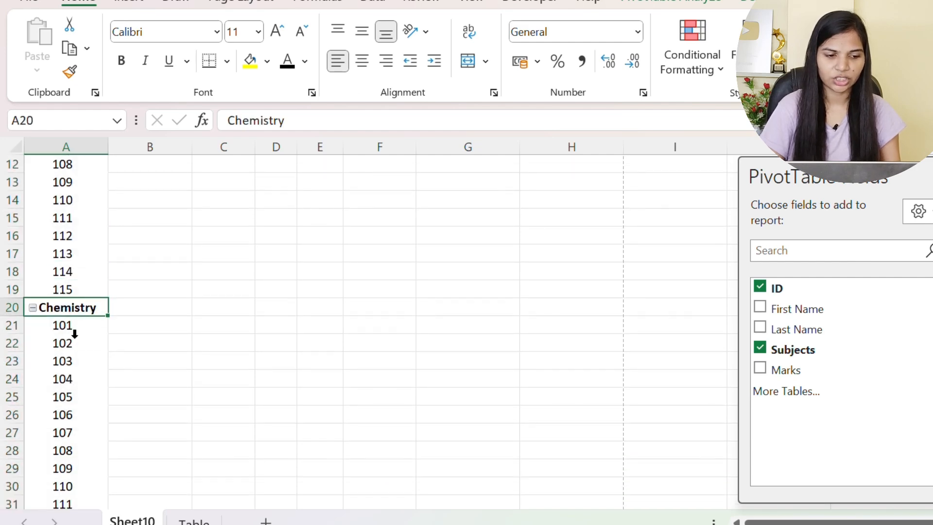
left_click_drag(73, 341, 94, 432)
left_click(167, 389)
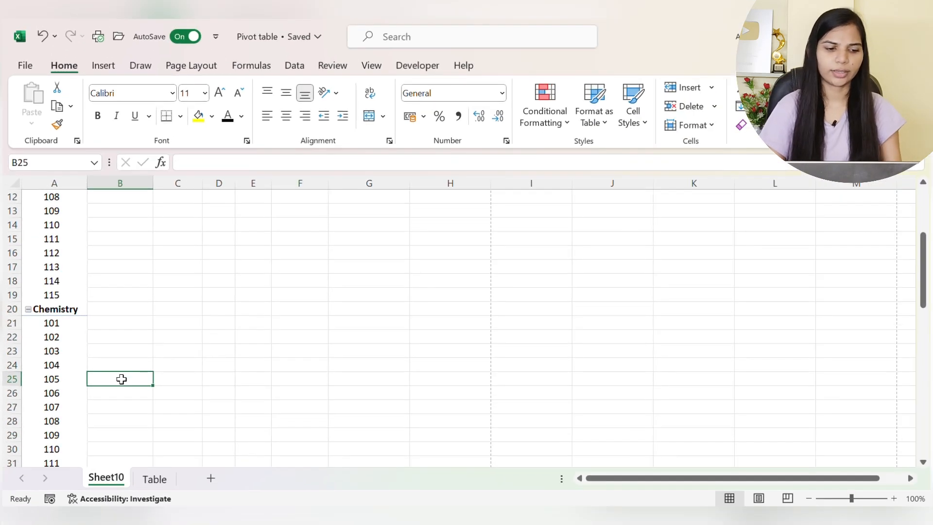
left_click(92, 385)
scroll(58, 296, "up", 4)
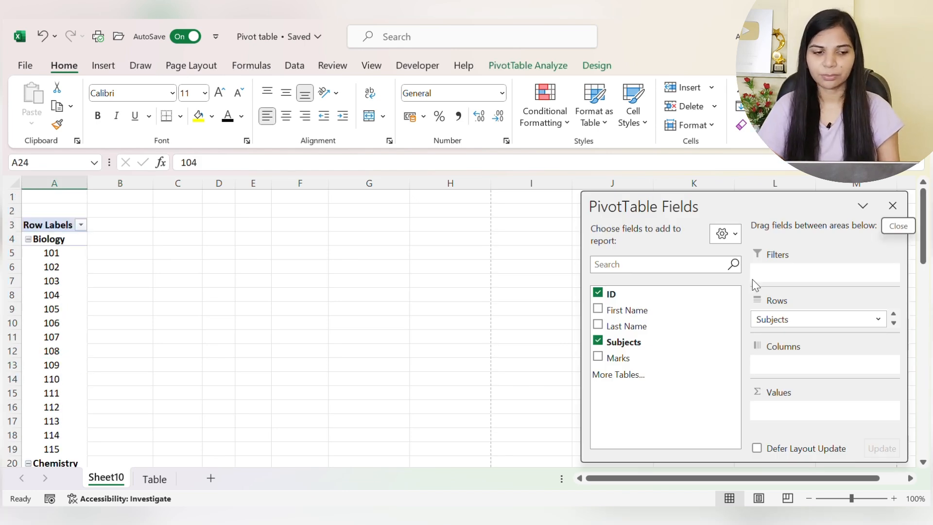
Clear Subjects and ID from the pivot table and rebuild its Rows area with ID above Subjects
left_click(78, 240)
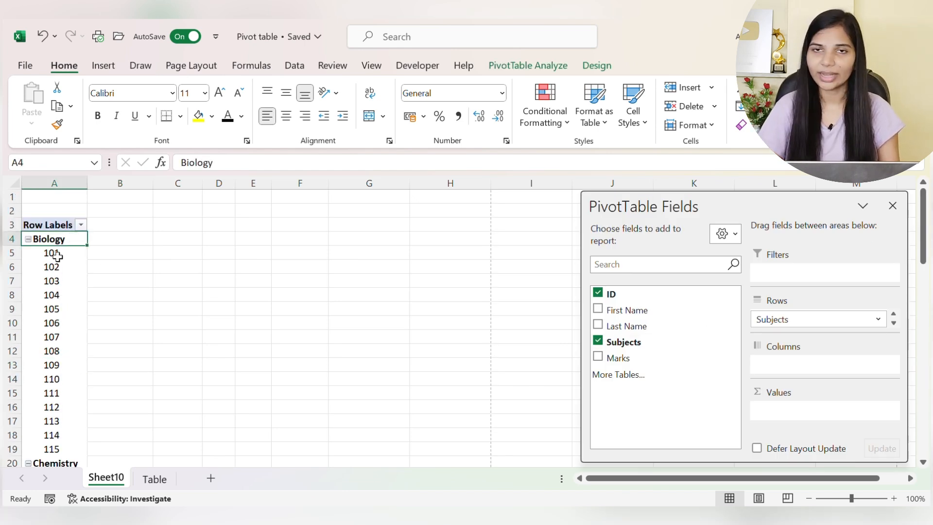
left_click(597, 341)
left_click(597, 293)
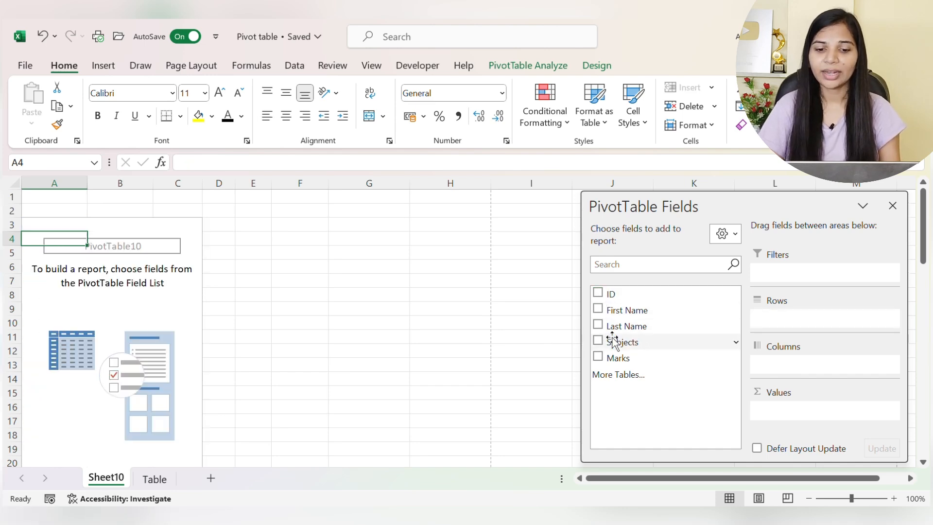
left_click_drag(599, 297, 776, 319)
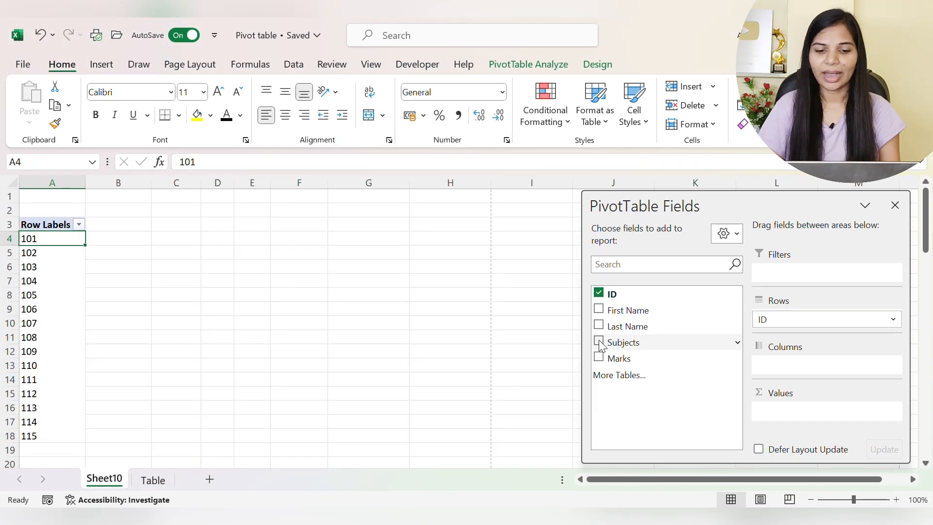
left_click_drag(602, 342, 789, 329)
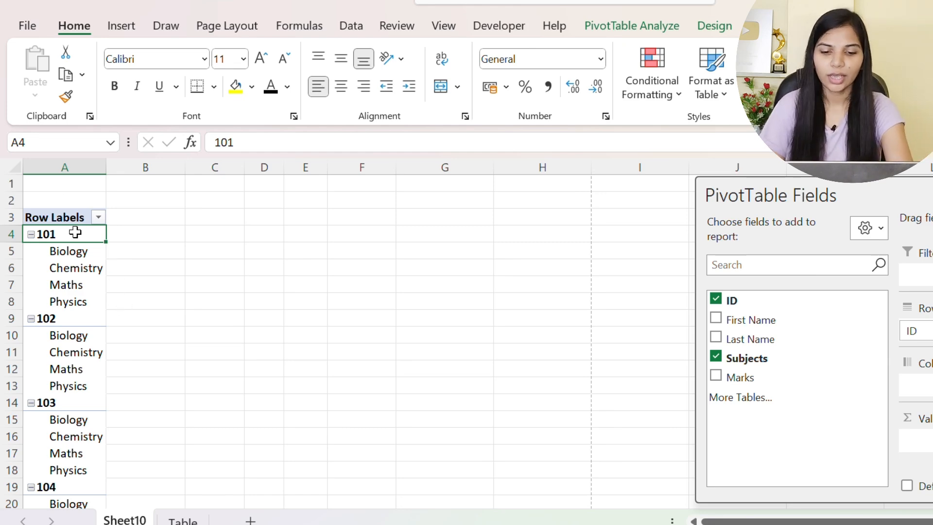
Rebuild the pivot table with Subjects above ID in the Rows area and Marks in the Values area
left_click(715, 299)
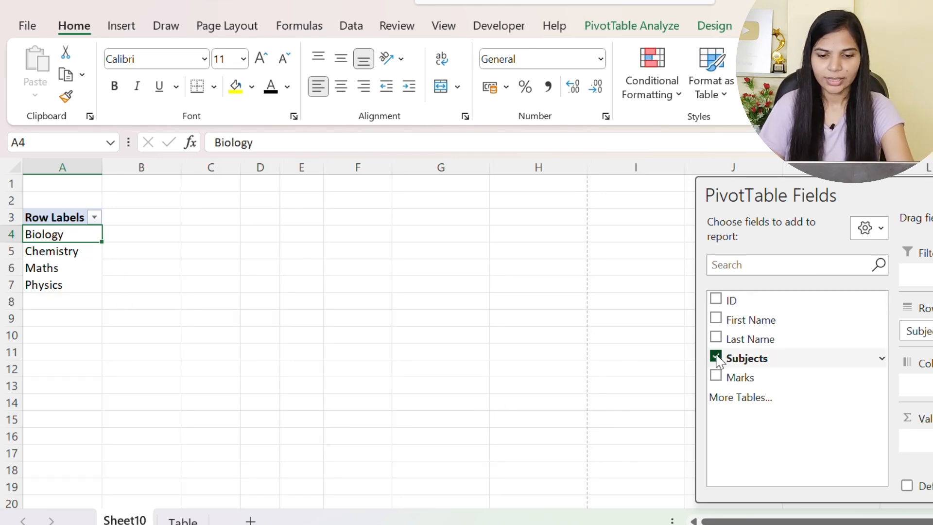
left_click(715, 356)
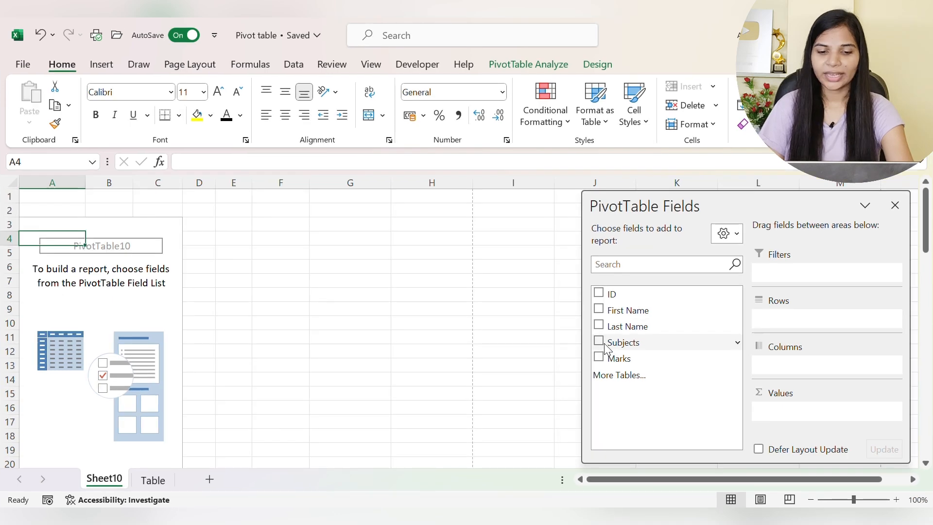
left_click_drag(607, 346, 777, 321)
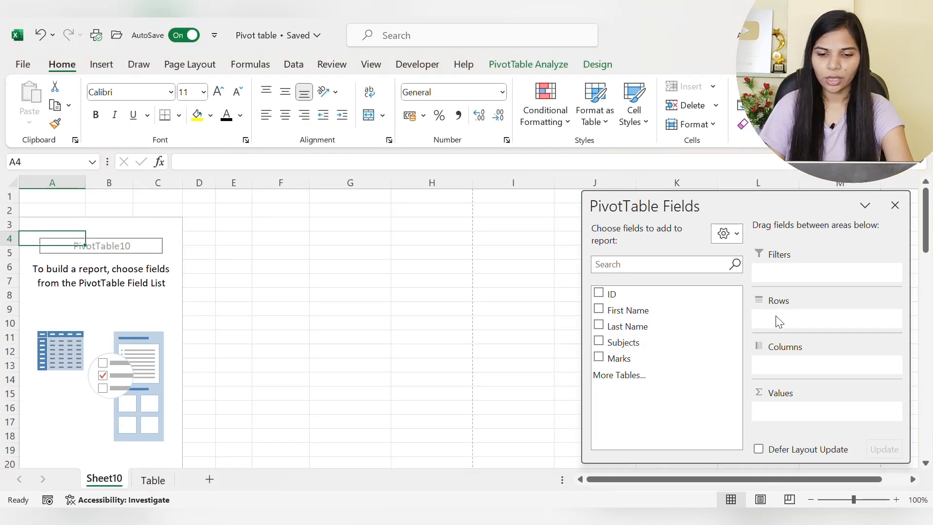
left_click_drag(596, 291, 778, 326)
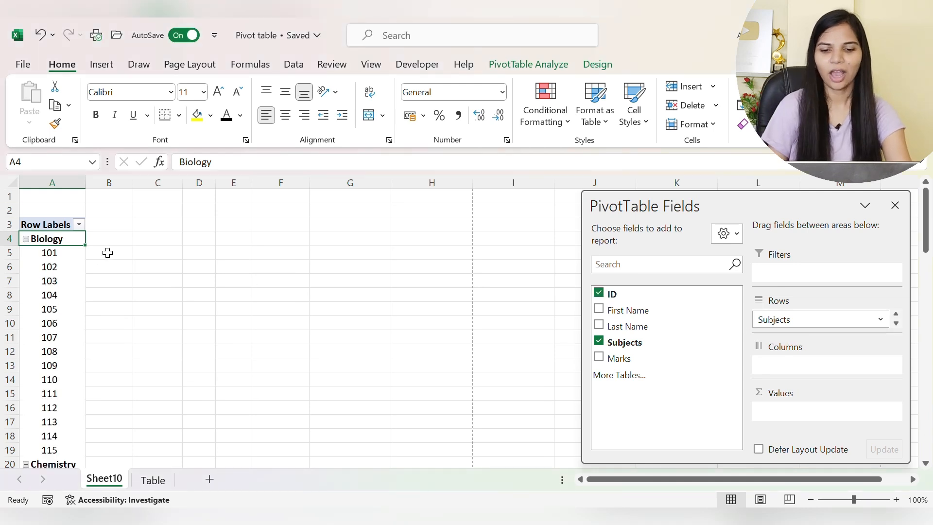
left_click_drag(615, 359, 780, 418)
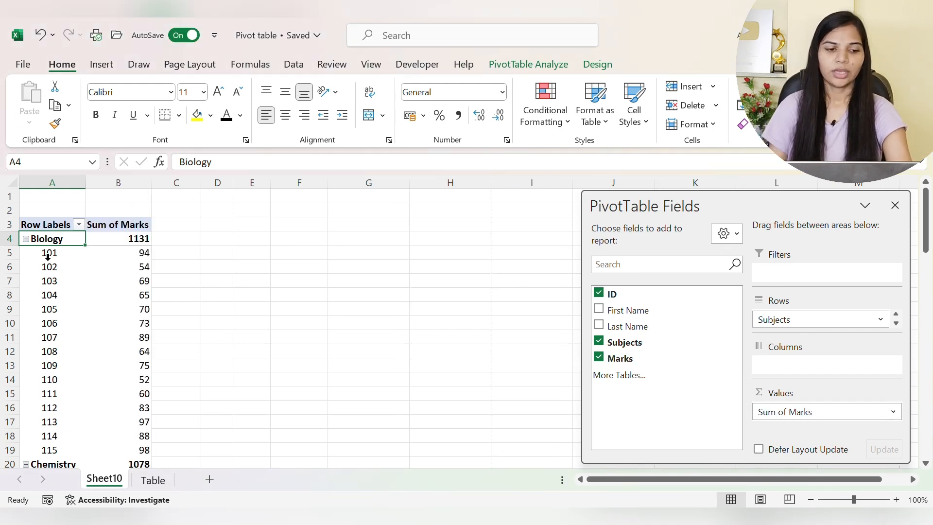
Examine the marks listed for each student ID under Biology, Chemistry and Maths
left_click_drag(51, 254, 106, 392)
scroll(92, 357, "down", 4)
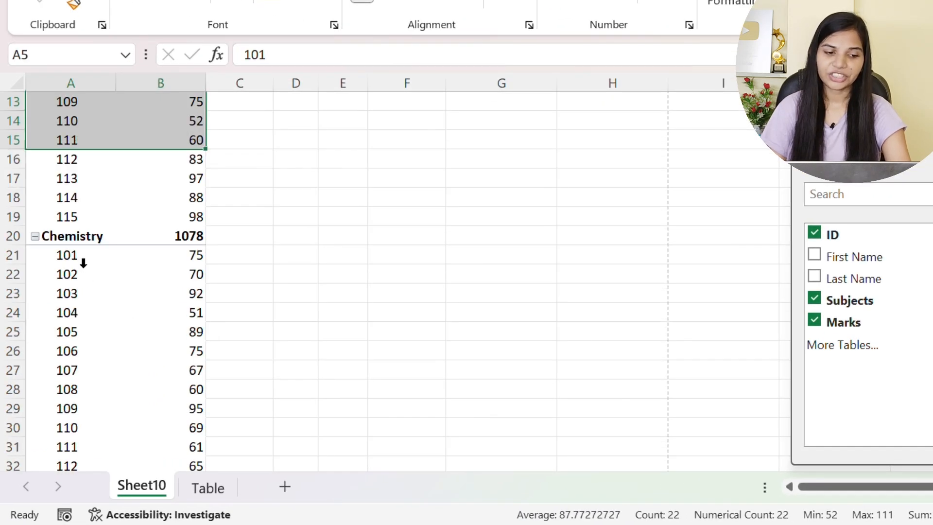
left_click_drag(83, 260, 179, 423)
scroll(150, 383, "down", 3)
scroll(75, 375, "down", 6)
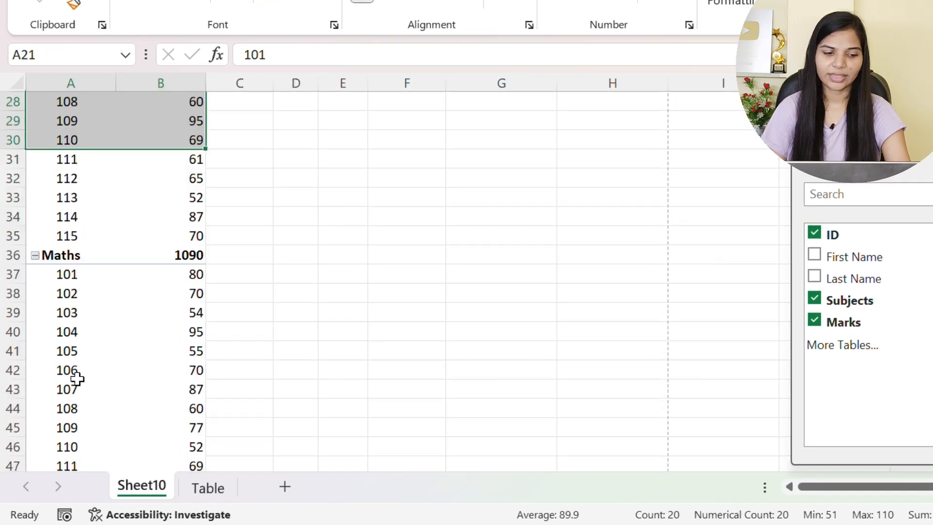
scroll(90, 322, "up", 12)
scroll(88, 311, "up", 1)
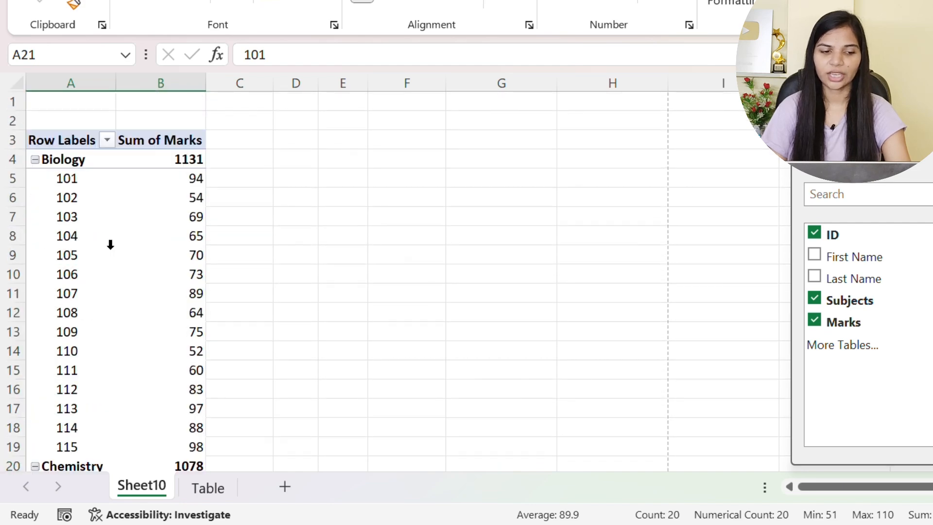
left_click(111, 244)
left_click(134, 248)
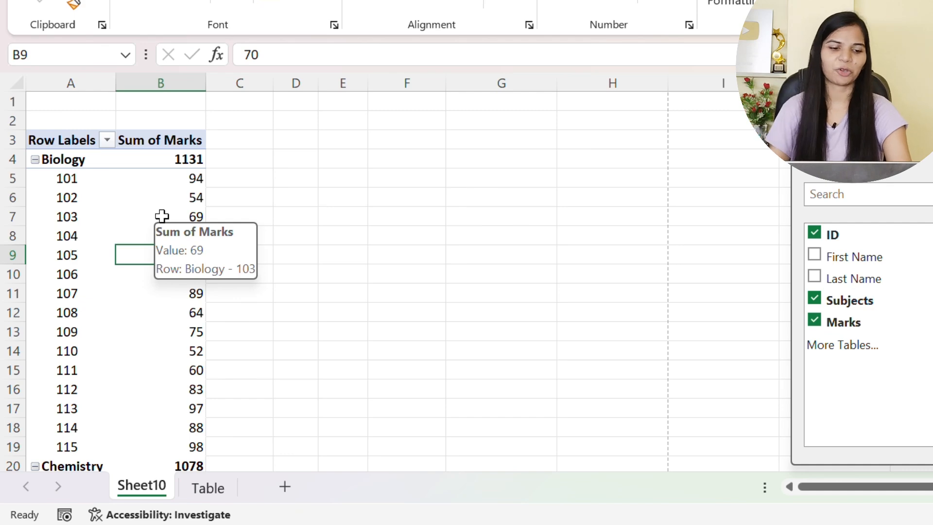
Sort the student IDs within each subject by Sum of Marks from largest to smallest
right_click(159, 199)
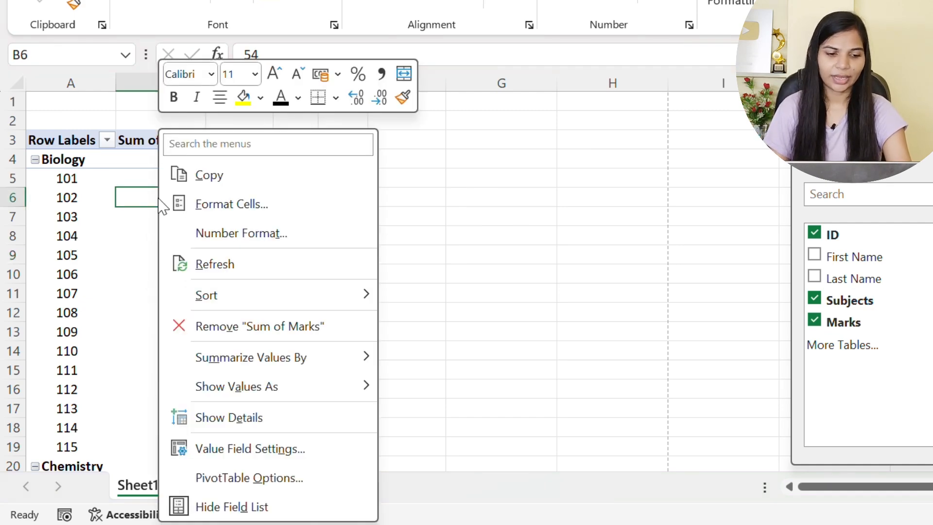
mouse_move(223, 297)
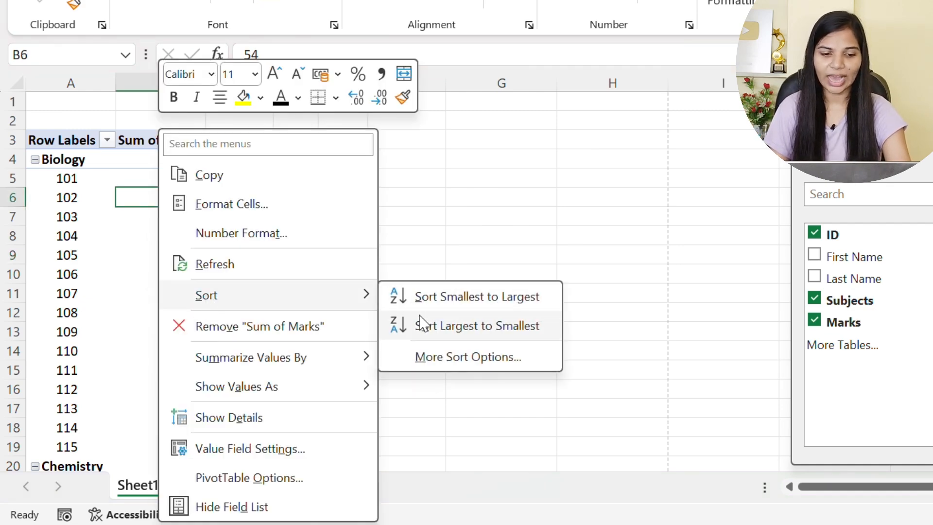
left_click(435, 329)
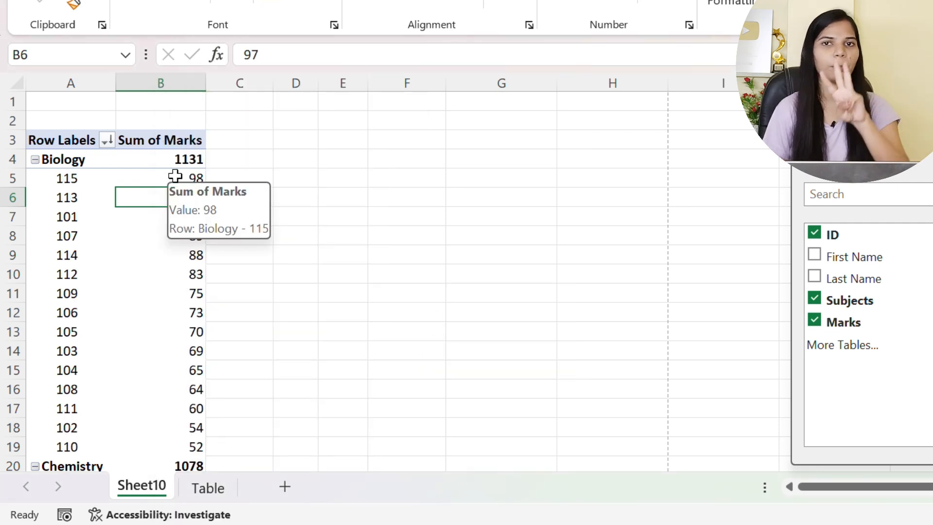
Filter the ID field to show only the top 3 items by Sum of Marks in each subject
right_click(64, 198)
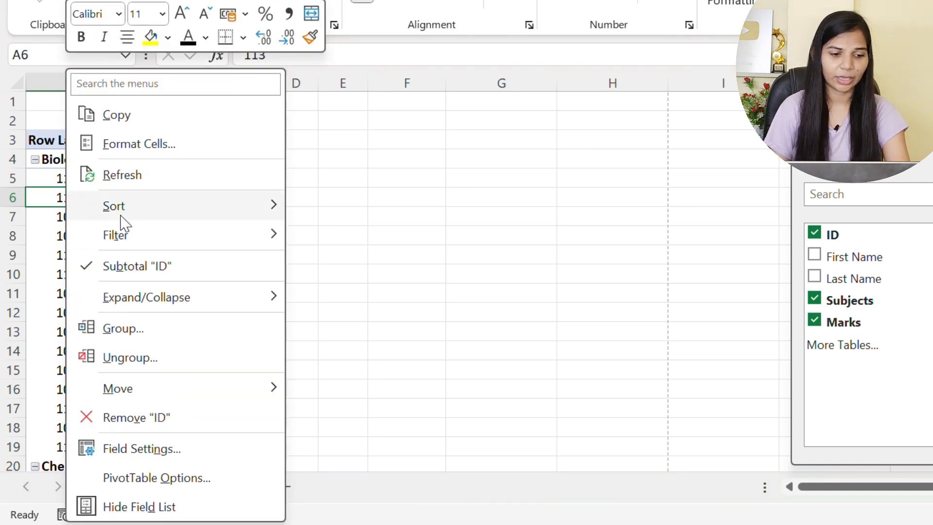
mouse_move(130, 239)
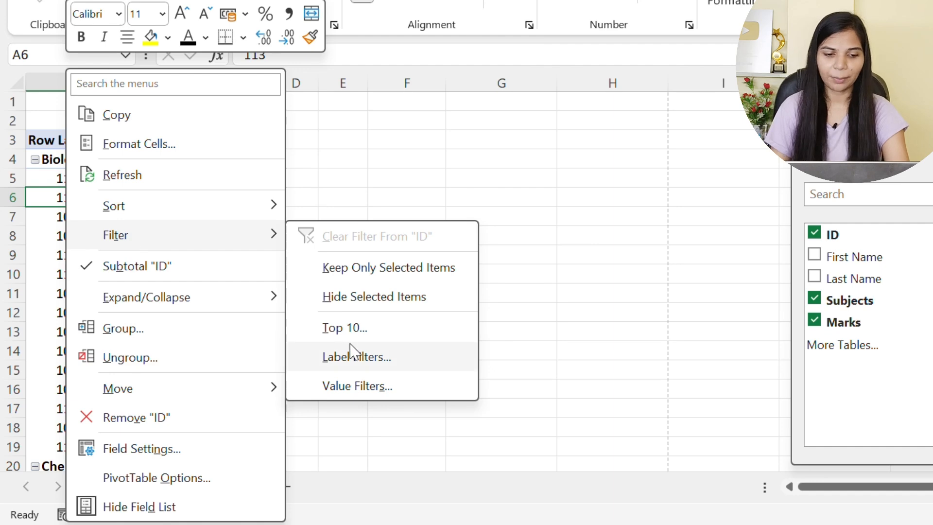
left_click(344, 328)
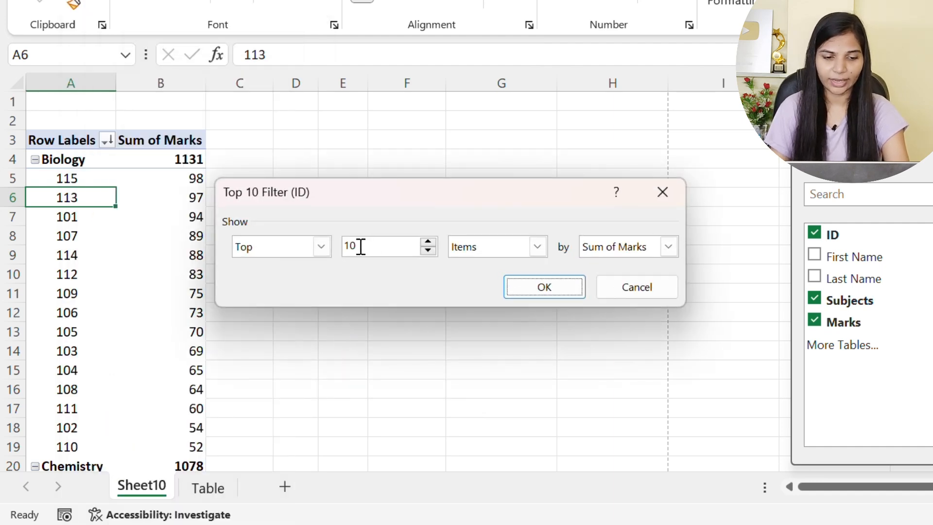
left_click(427, 250)
double_click(428, 251)
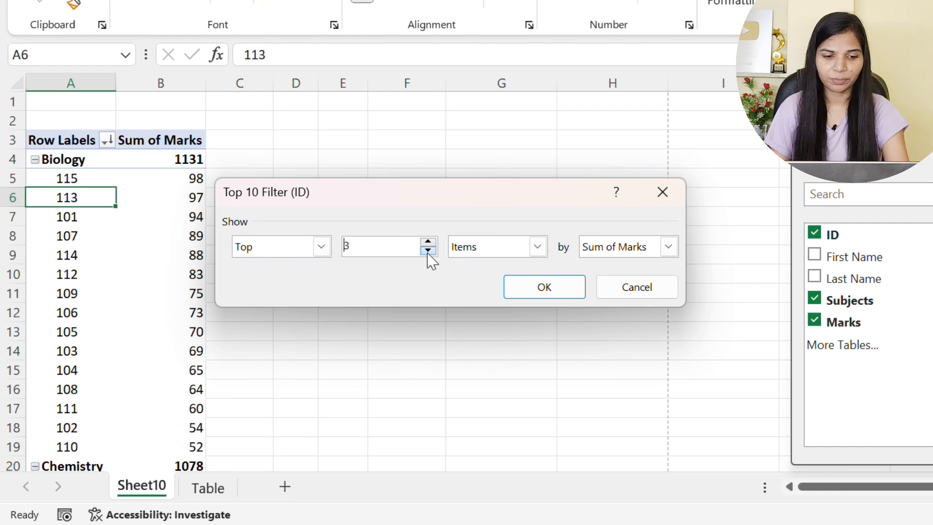
left_click(553, 287)
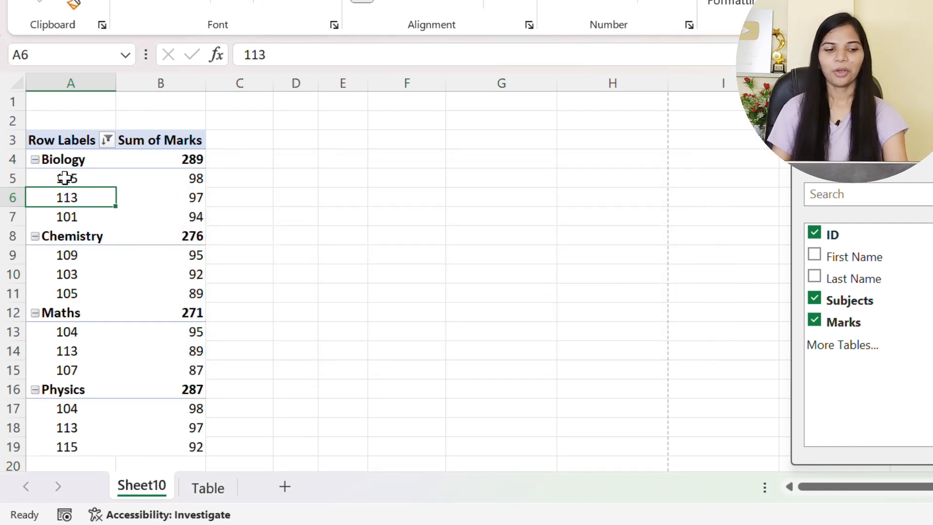
Review the top-scoring IDs and the subtotals for Biology and Chemistry
left_click_drag(87, 178, 141, 228)
left_click_drag(79, 258, 171, 292)
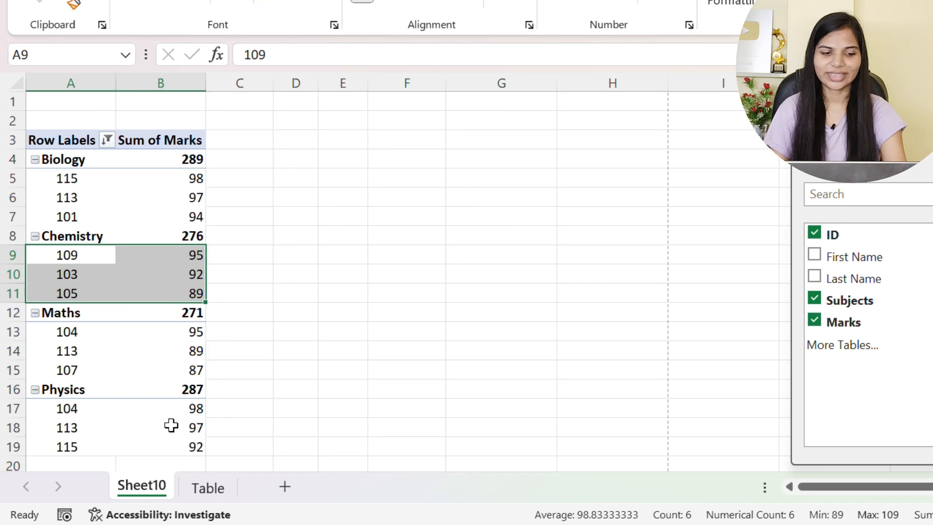
left_click(148, 210)
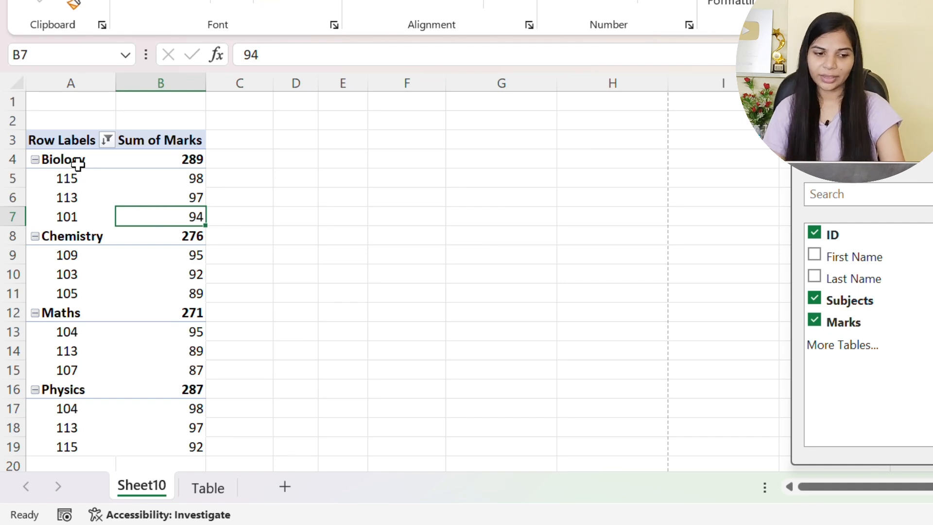
left_click(171, 158)
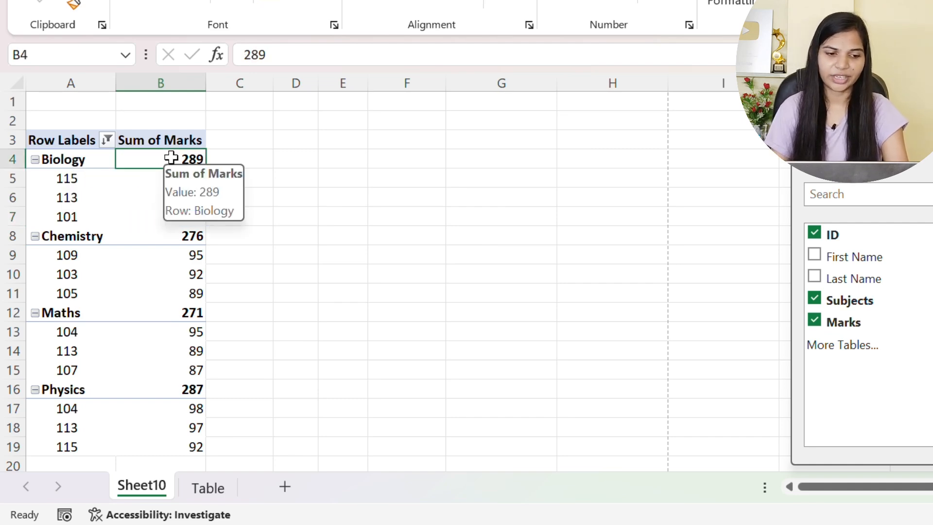
left_click(174, 237)
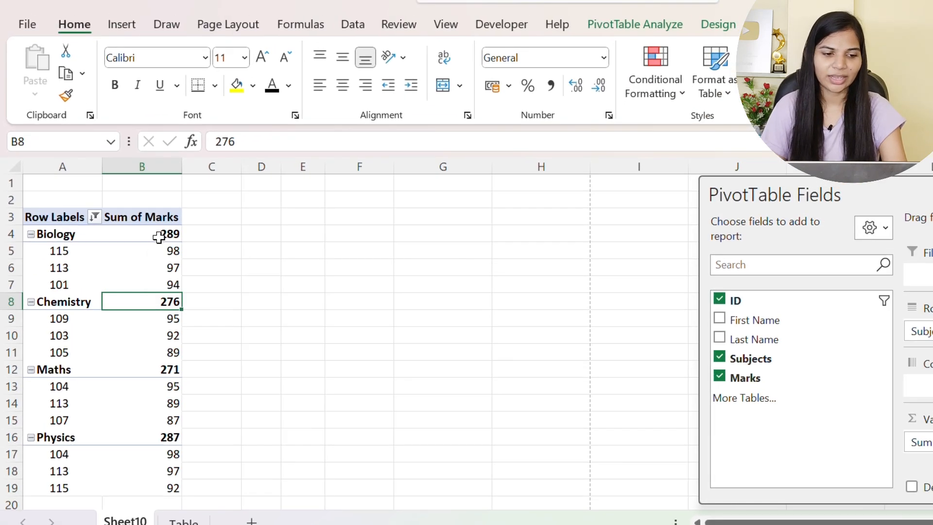
Turn off the subject subtotals in the pivot table
left_click(176, 160)
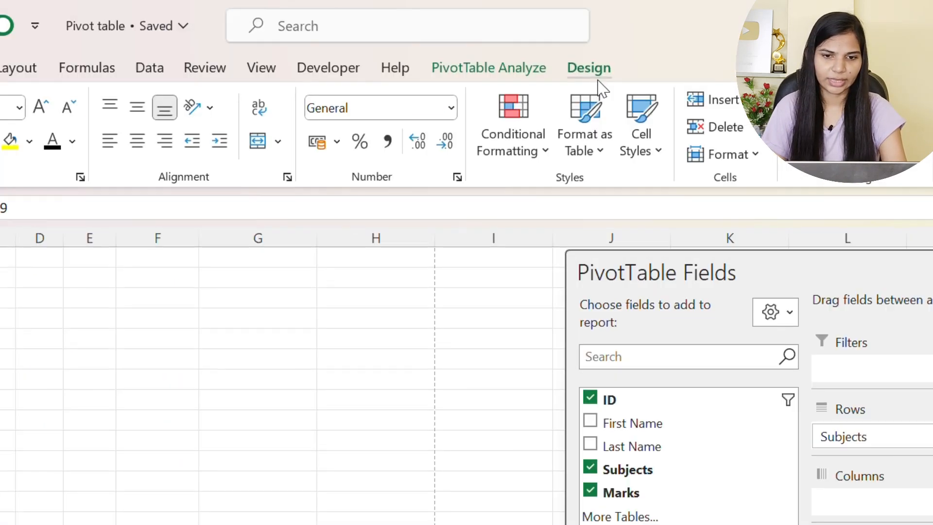
left_click(718, 27)
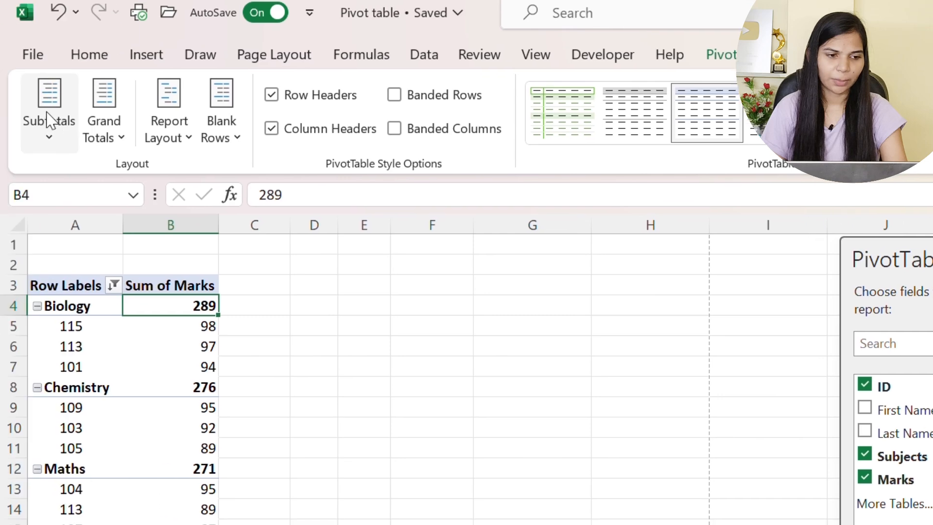
left_click(47, 122)
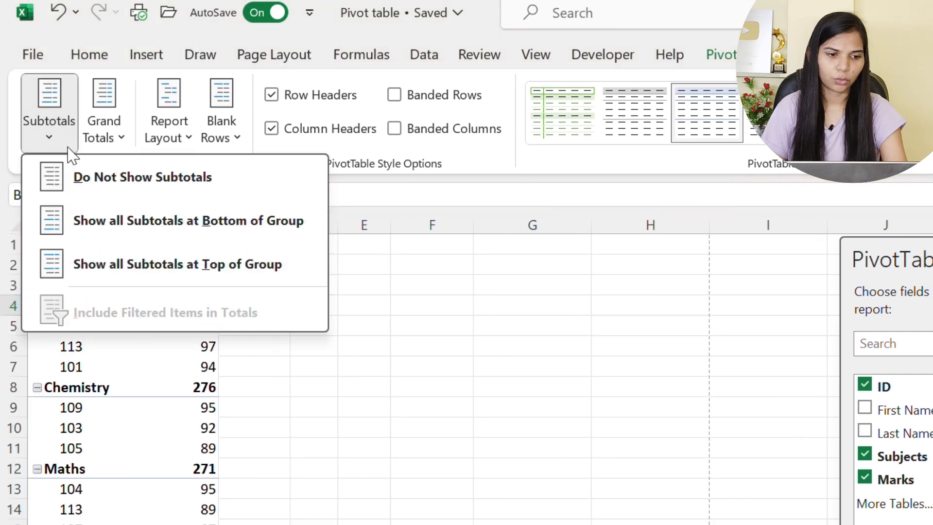
left_click(165, 178)
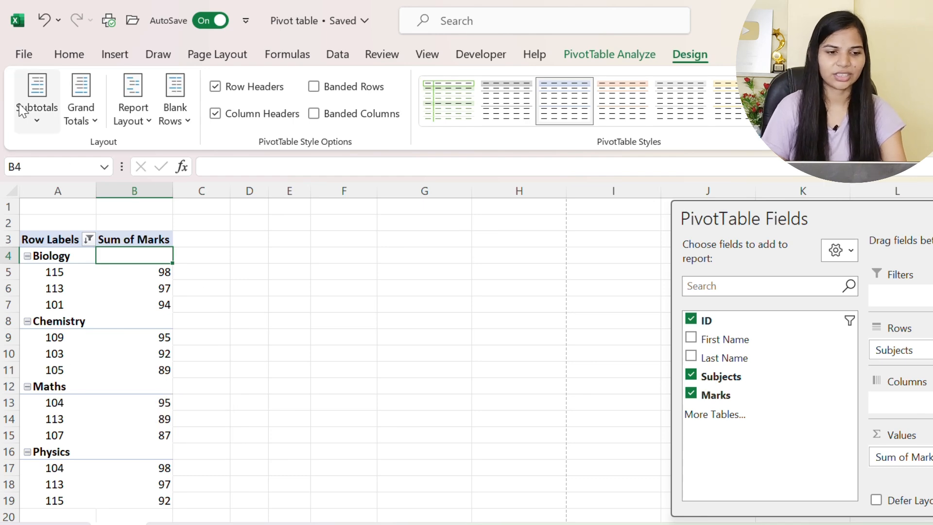
Try a blank line after each item in the pivot table and remove it again
left_click(151, 128)
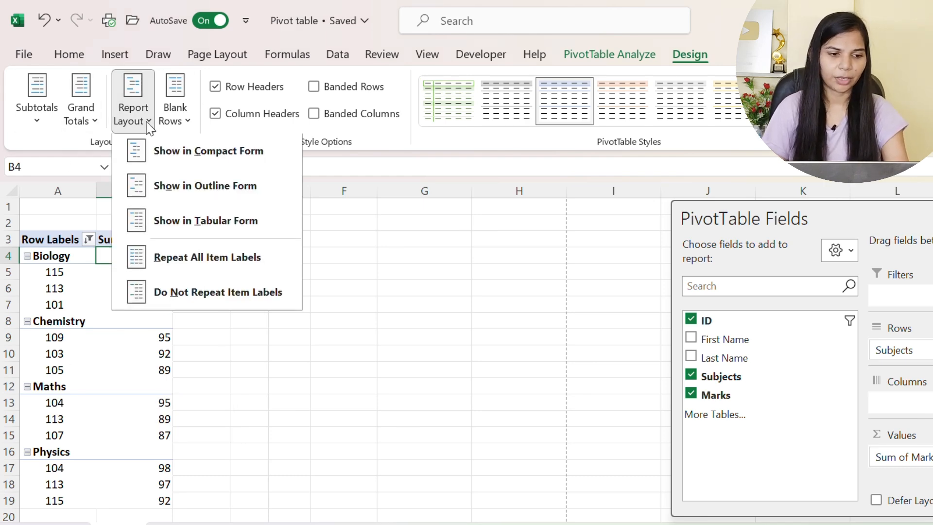
left_click(173, 121)
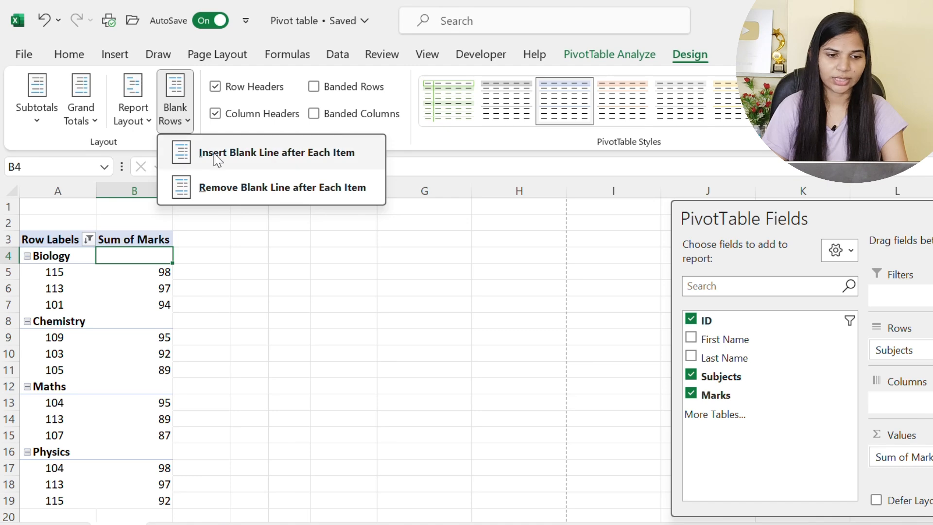
left_click(285, 154)
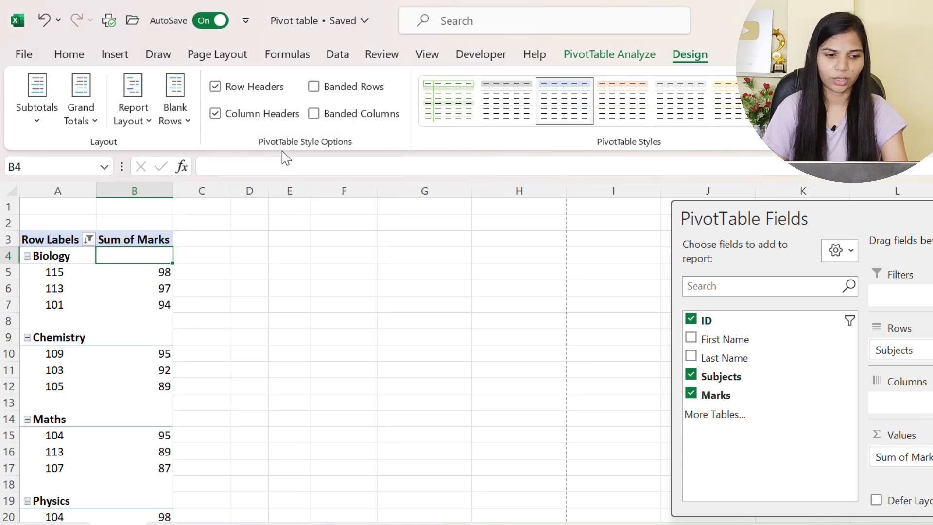
left_click(174, 117)
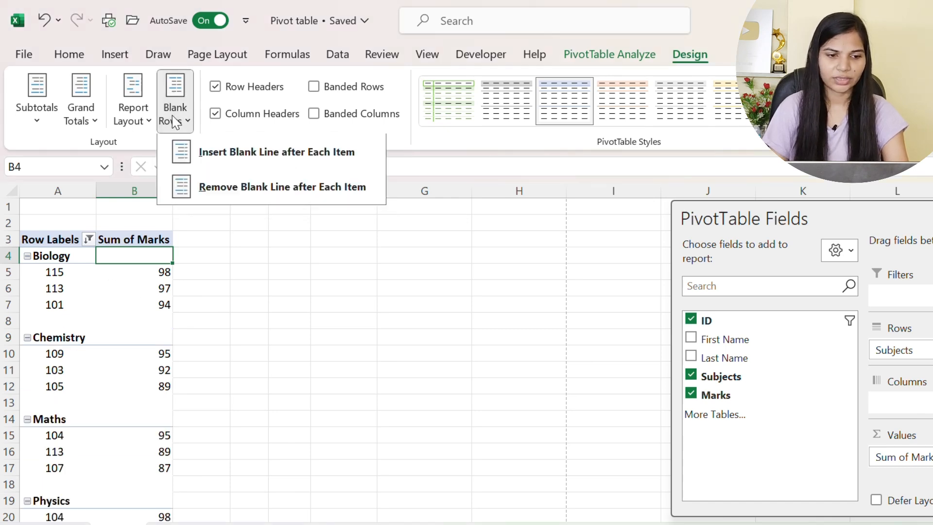
left_click(225, 188)
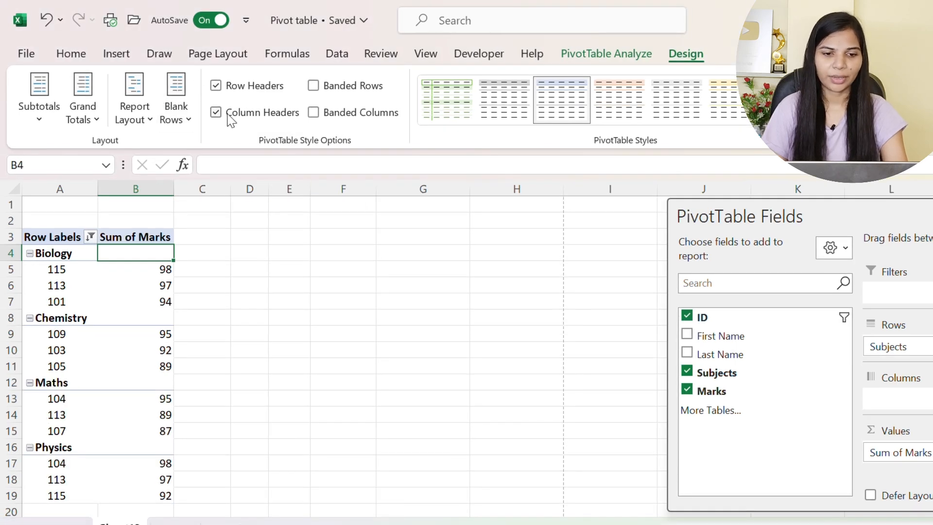
Apply a different, light blue PivotTable style to the pivot table
left_click(442, 99)
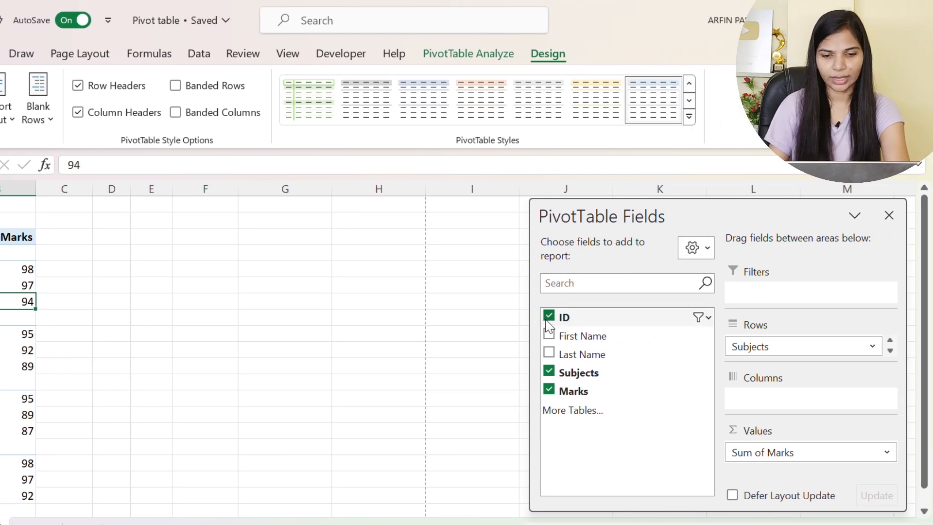
Clear the pivot table's fields and rebuild it with ID as the report filter, Subjects as rows and Marks as summed values
left_click(549, 316)
left_click(549, 370)
left_click(549, 389)
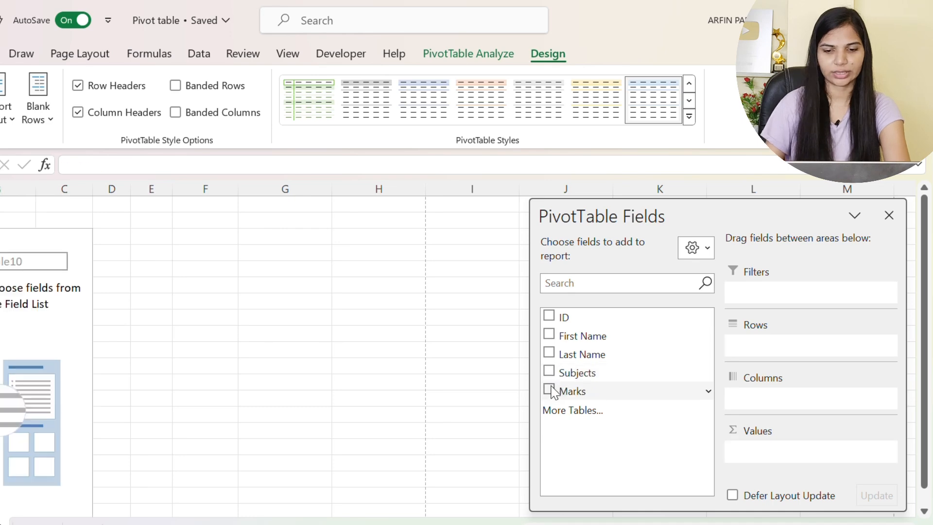
left_click_drag(749, 284, 790, 273)
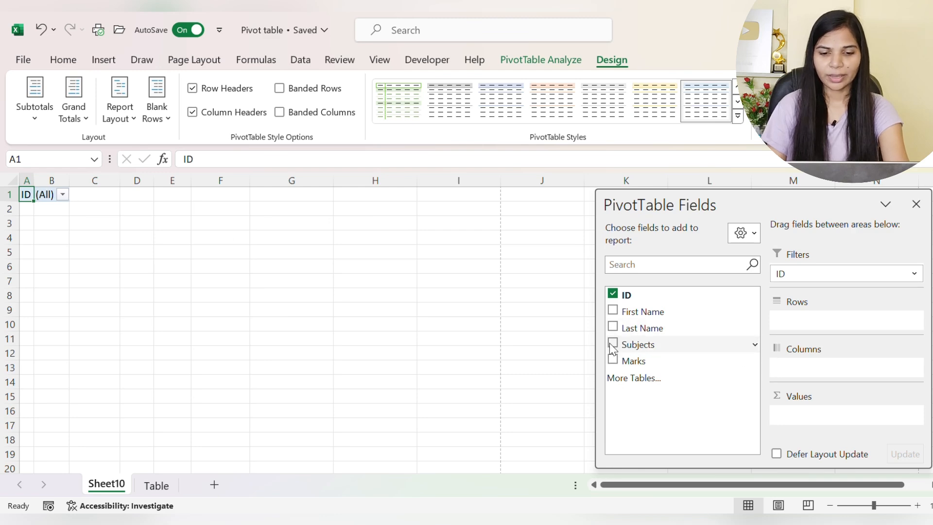
left_click_drag(613, 347, 796, 325)
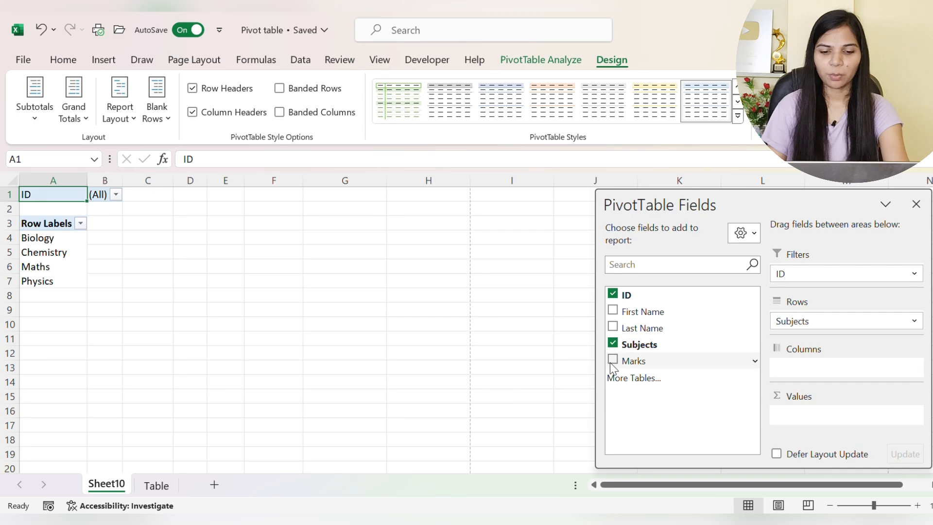
left_click_drag(618, 361, 801, 421)
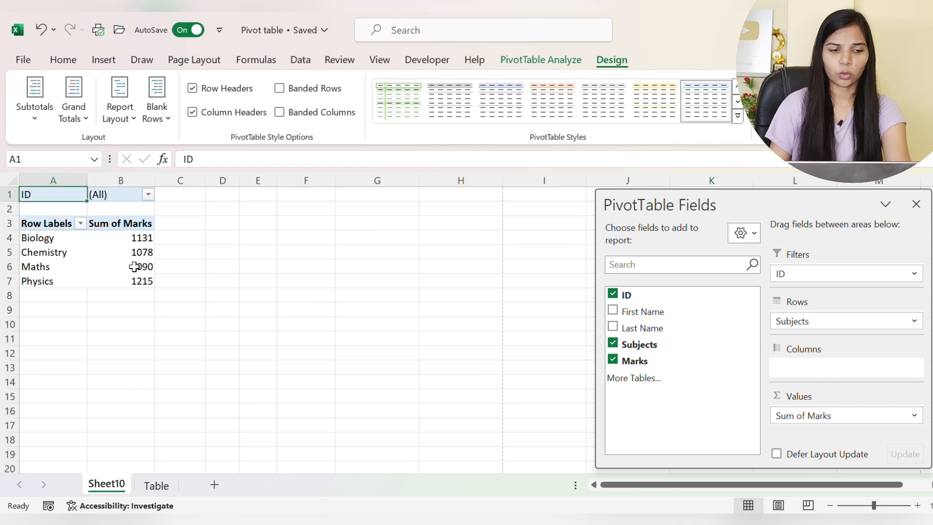
Filter the pivot table to ID 101 and select that student's subjects and marks
left_click(149, 194)
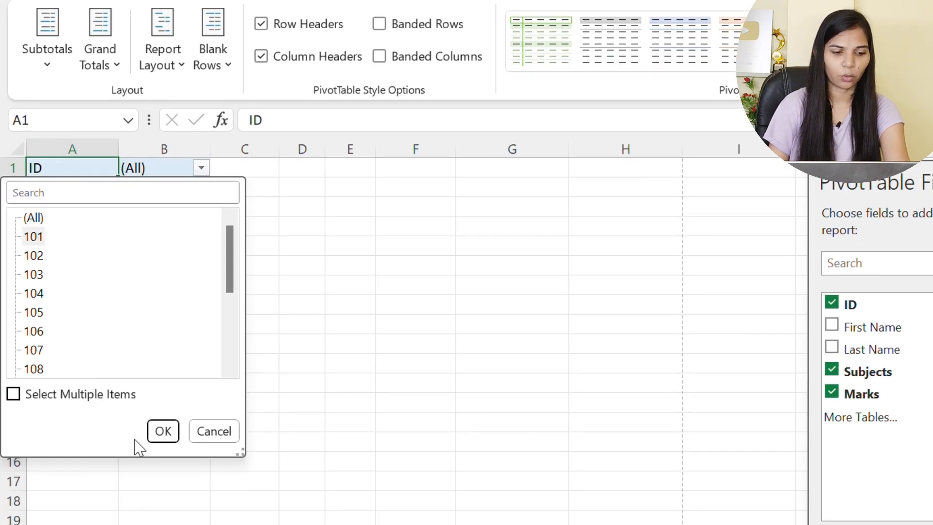
left_click(162, 430)
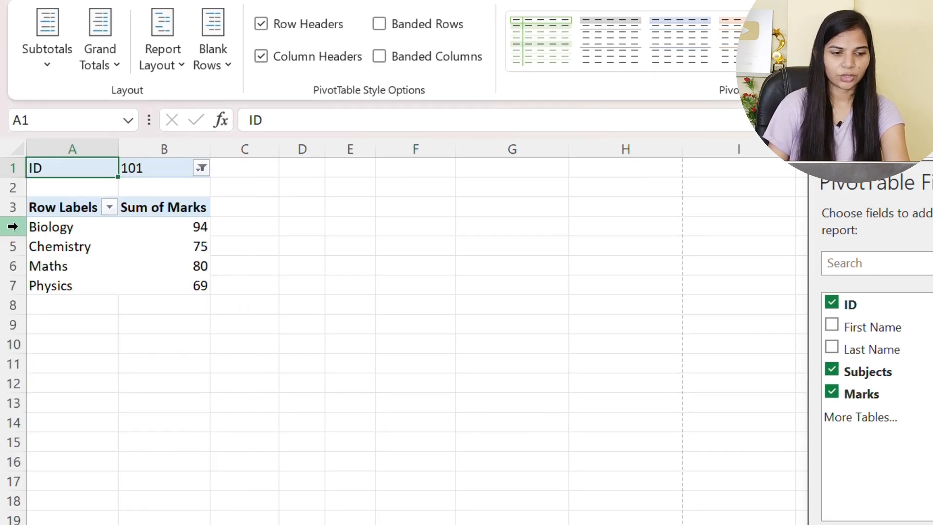
left_click(65, 227)
left_click_drag(65, 227, 163, 284)
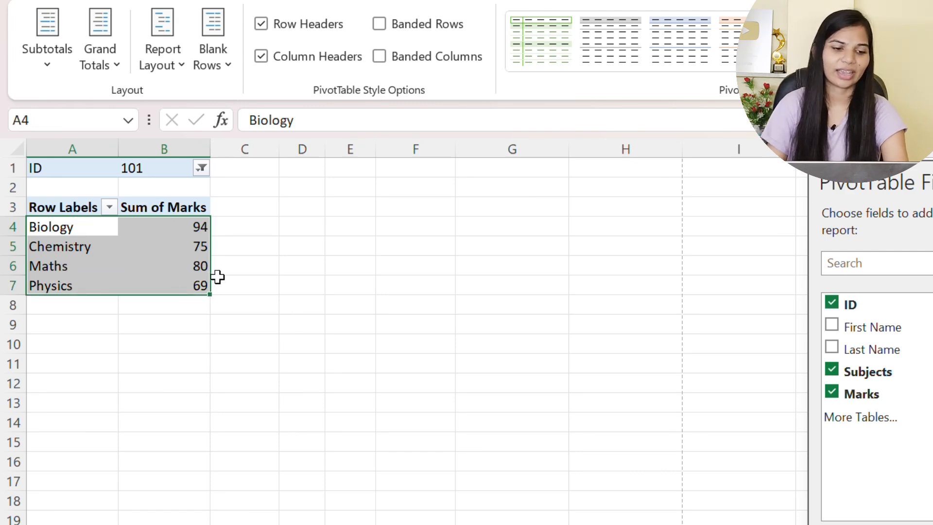
Set the pivot table's ID filter to 104
left_click(201, 168)
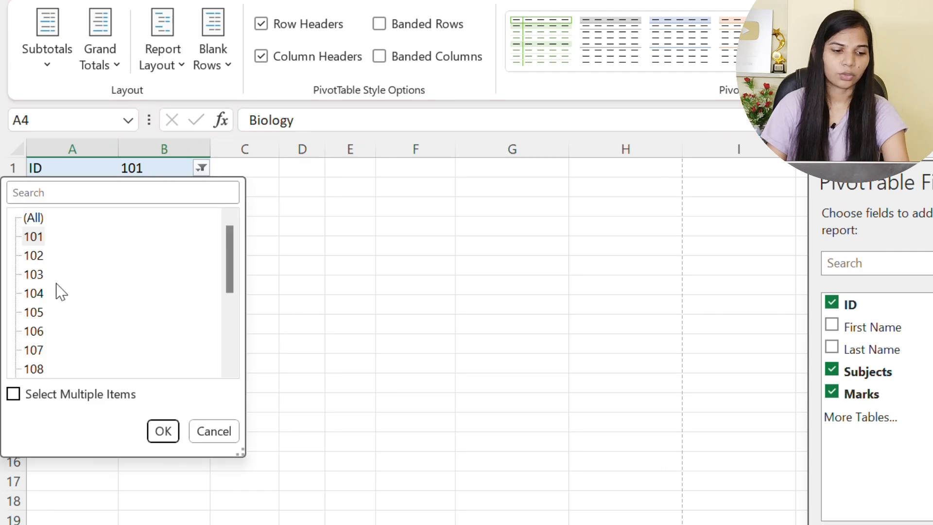
left_click(34, 293)
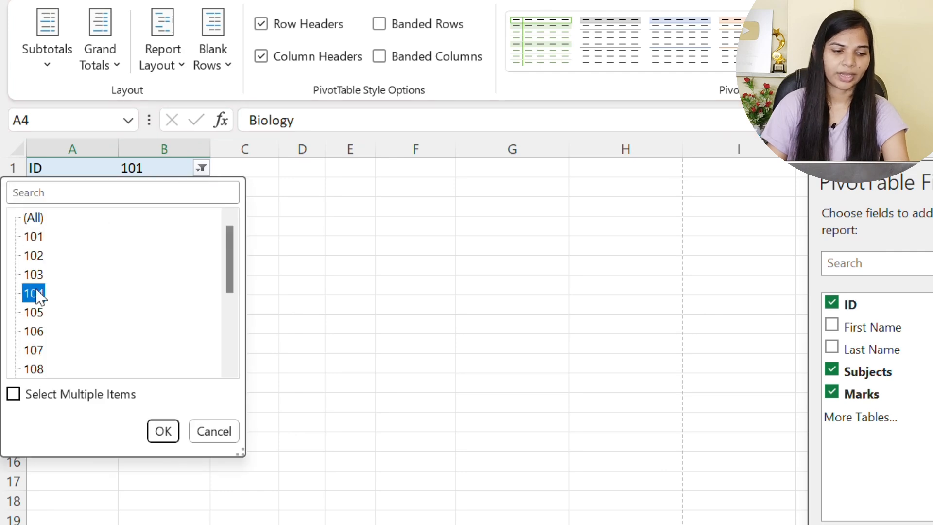
left_click(165, 430)
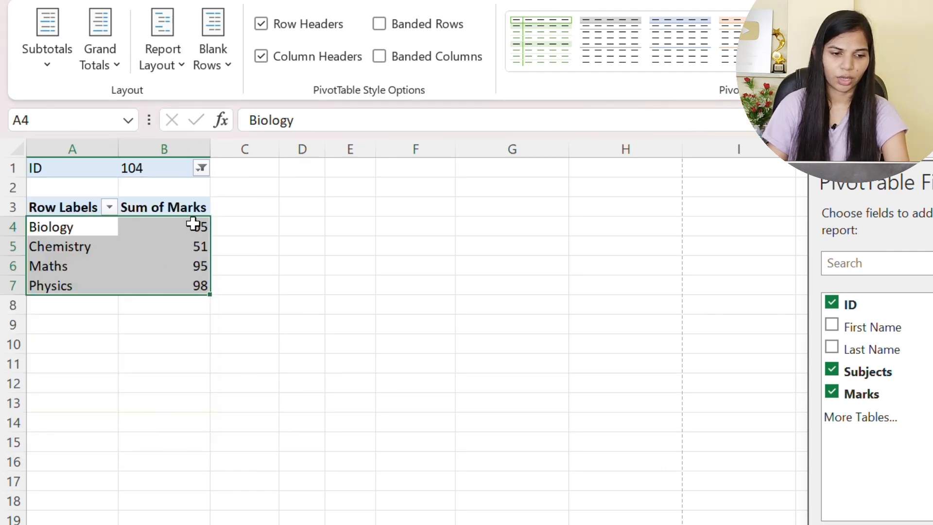
left_click(201, 169)
left_click(13, 393)
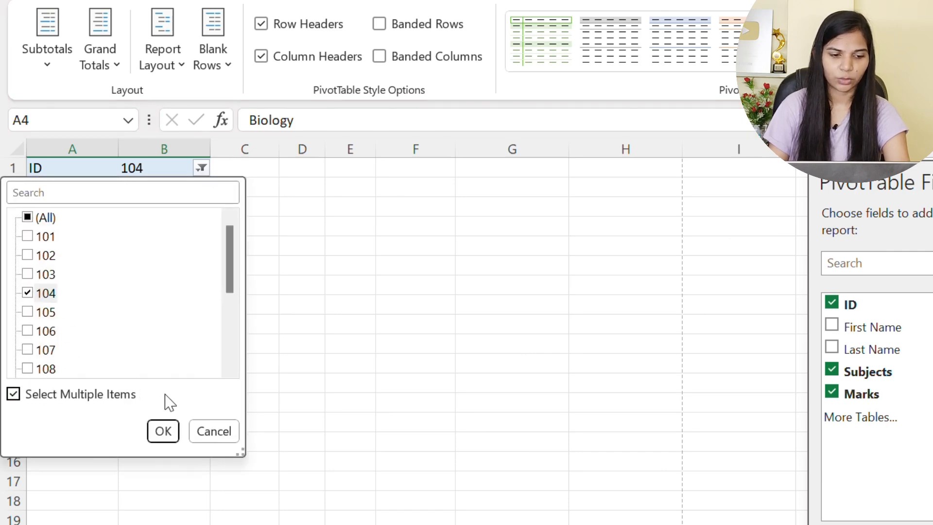
left_click(226, 437)
left_click(171, 259)
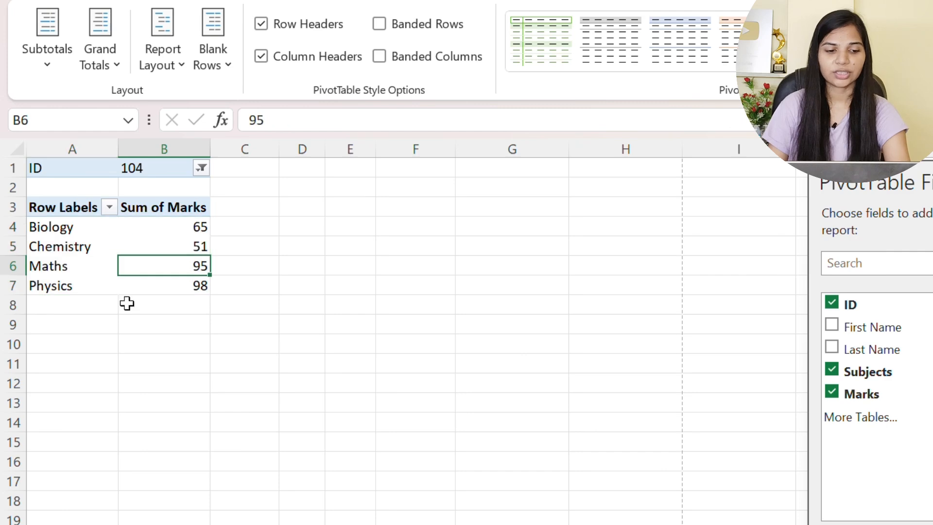
Extract the source record behind the Biology marks of ID 104 to a new sheet, compare it with the Table sheet, and return to the pivot table
double_click(160, 226)
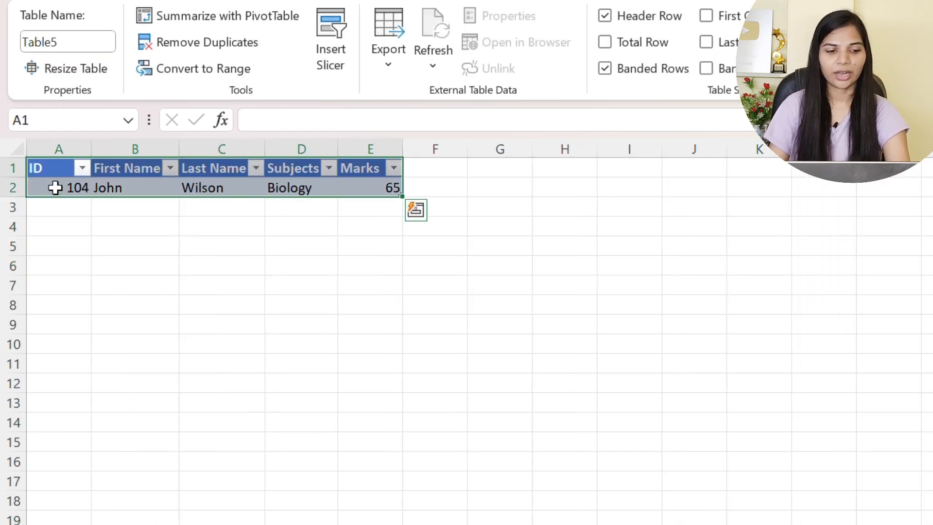
left_click_drag(54, 185, 349, 184)
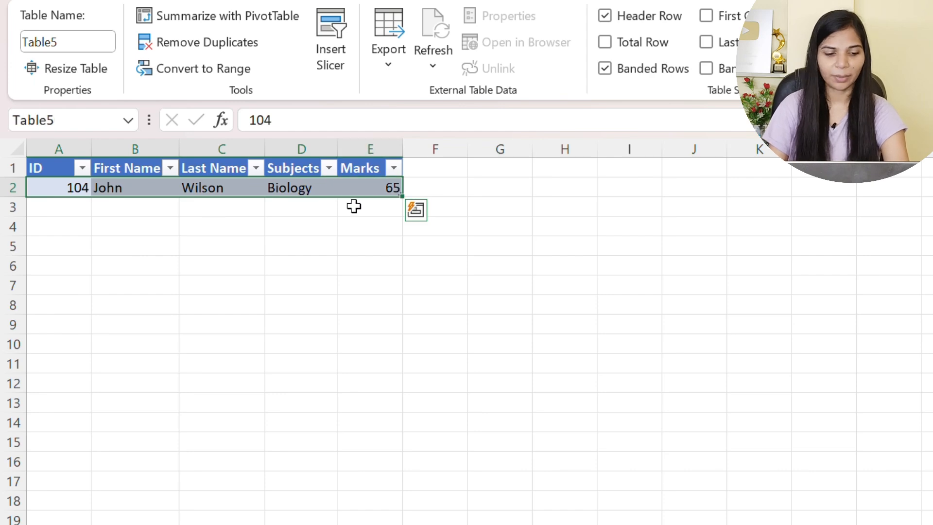
left_click(240, 490)
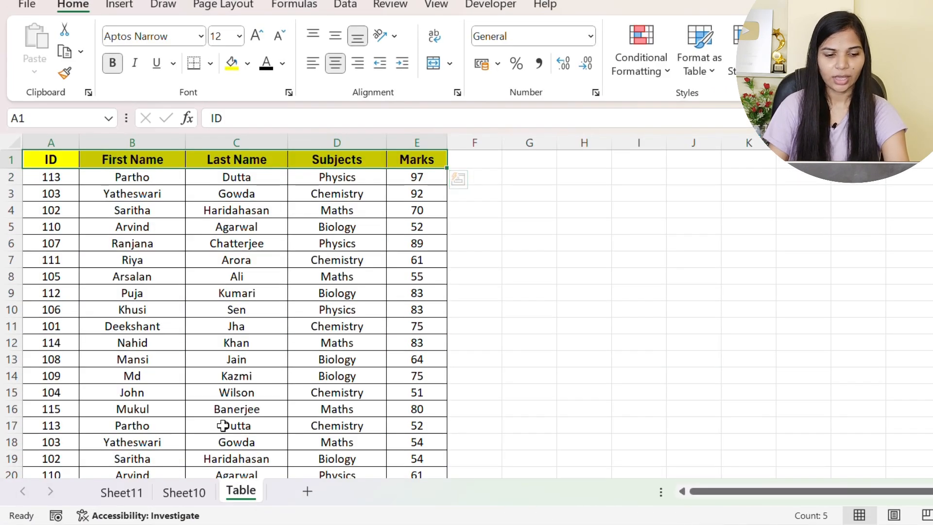
left_click(149, 496)
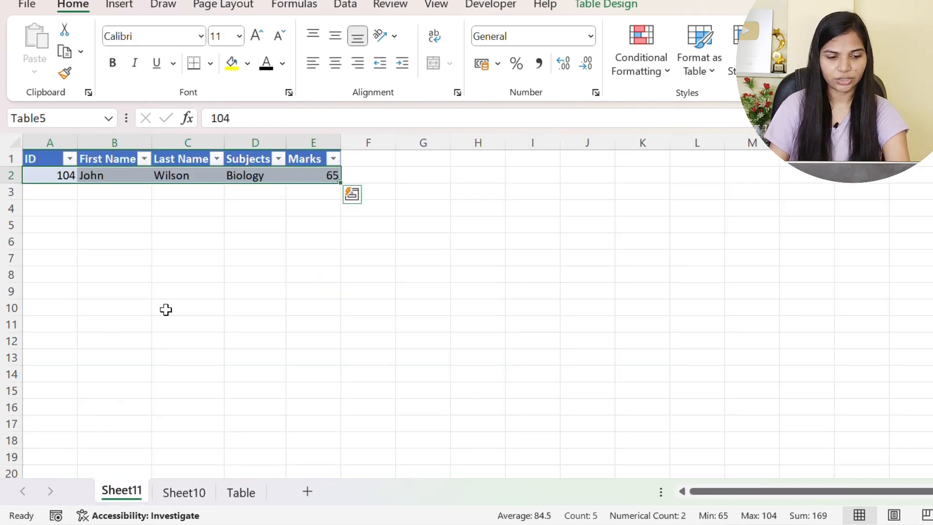
left_click(195, 491)
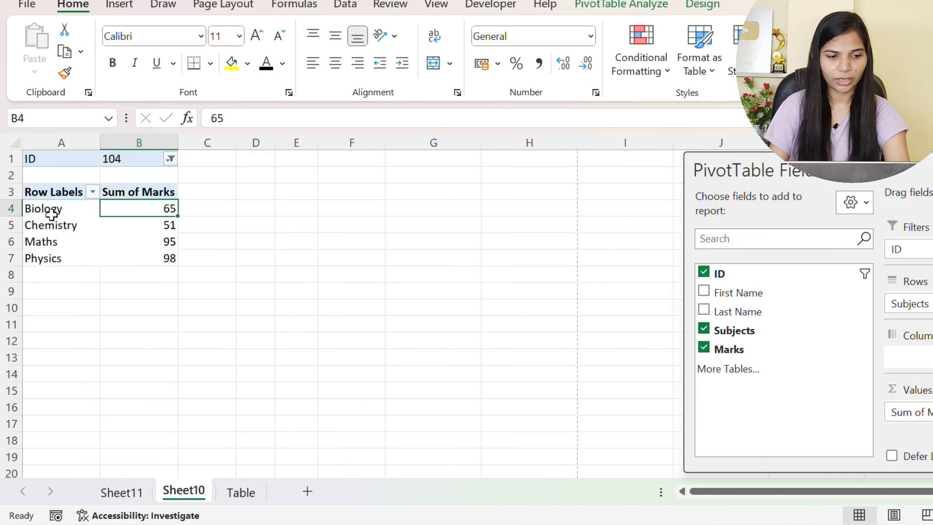
Extract the source record behind the Chemistry marks of ID 104 to a new sheet, review it, and return to the pivot table
left_click(133, 226)
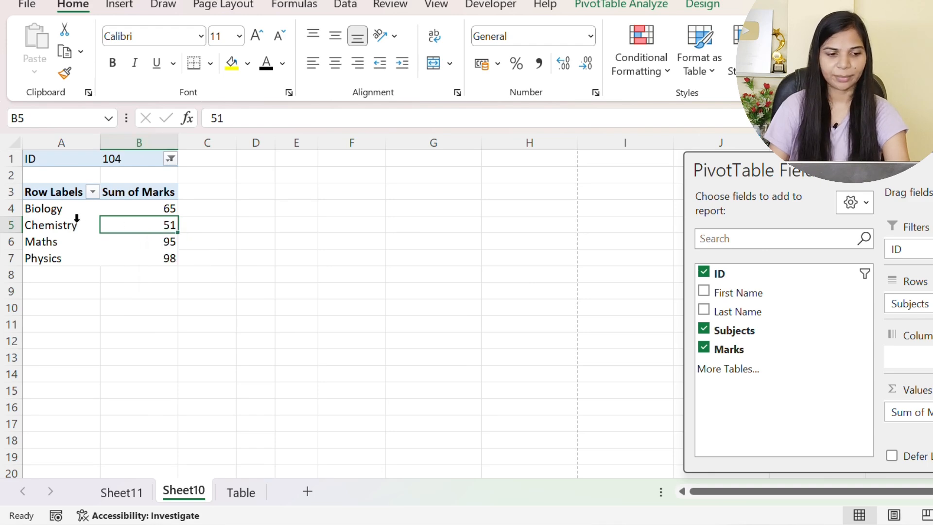
double_click(153, 224)
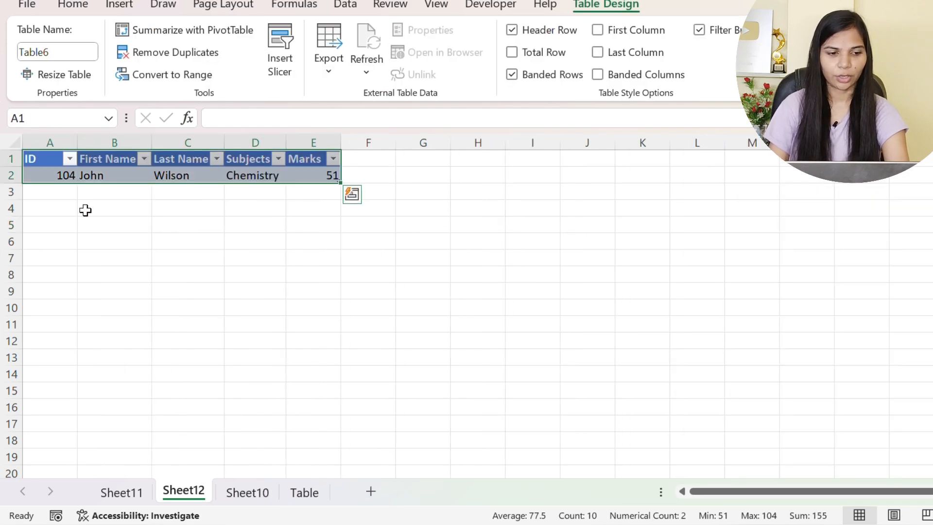
left_click_drag(53, 175, 297, 174)
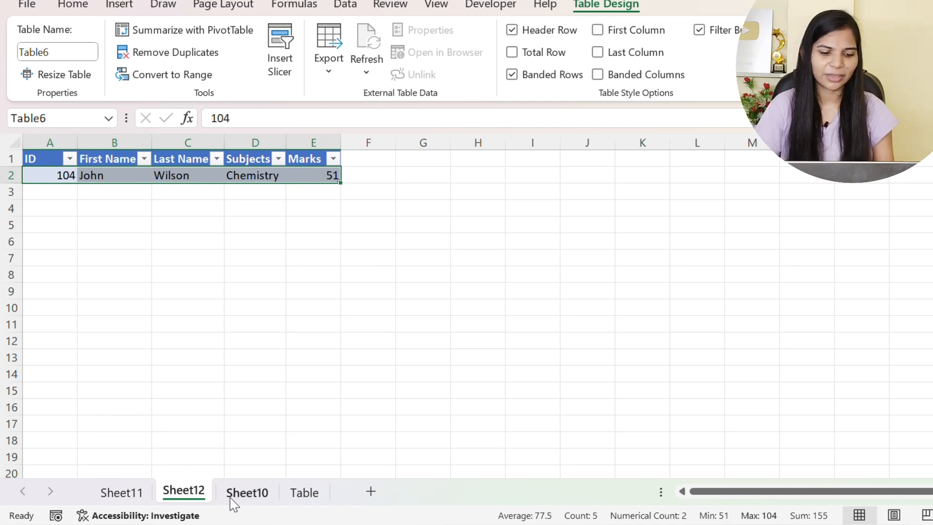
left_click(304, 492)
left_click(266, 500)
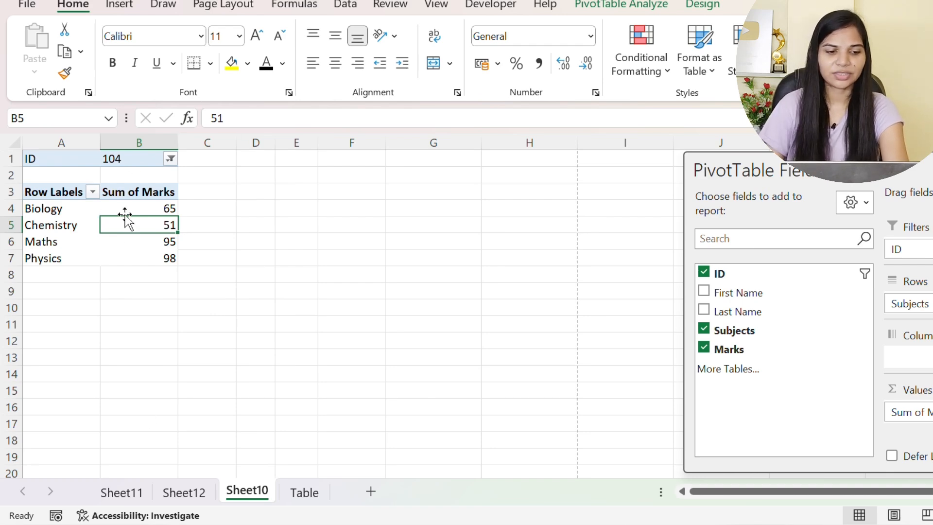
Clear the pivot table's fields and rebuild it with ID as rows and Marks as summed values
mouse_move(162, 249)
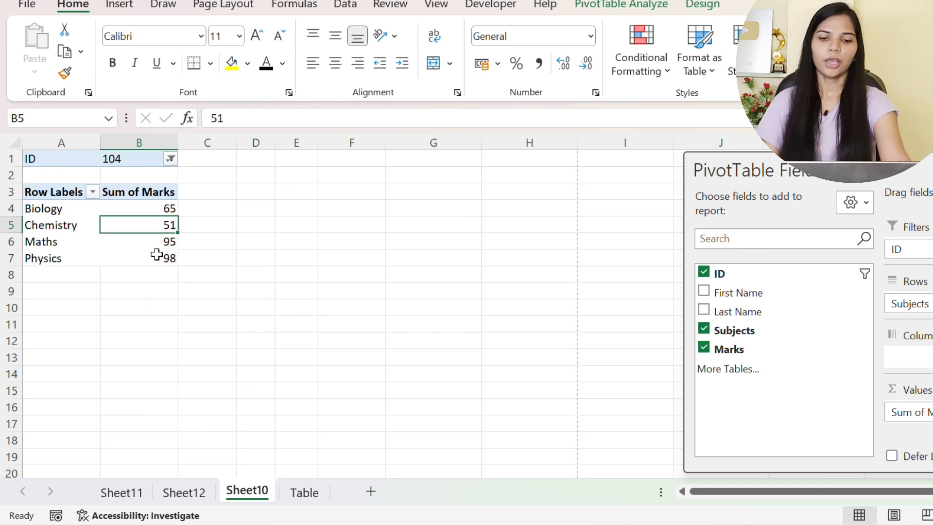
left_click(703, 272)
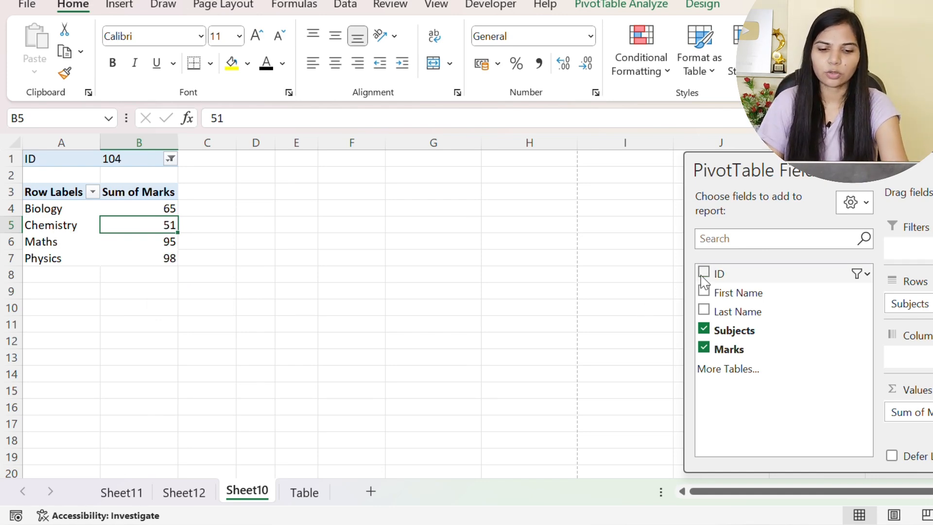
left_click(704, 329)
left_click(704, 348)
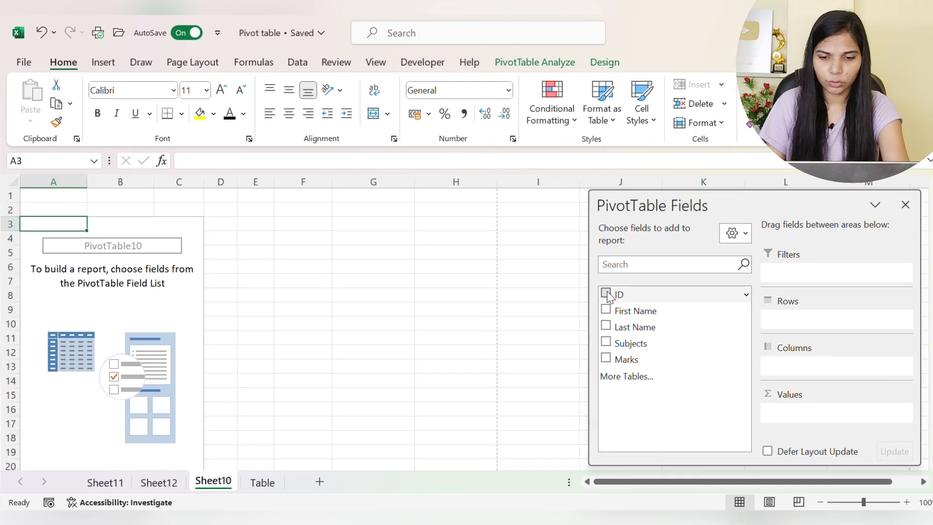
left_click_drag(647, 282, 782, 322)
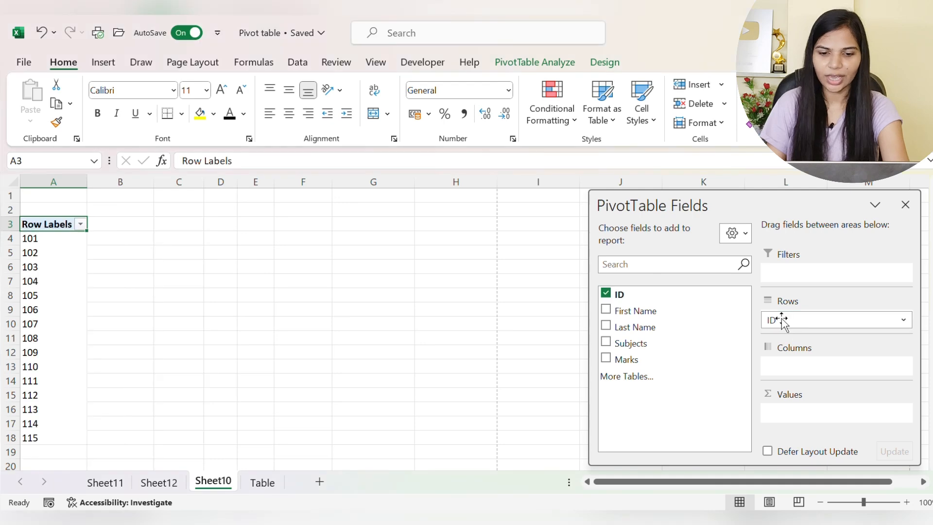
left_click_drag(613, 358, 800, 415)
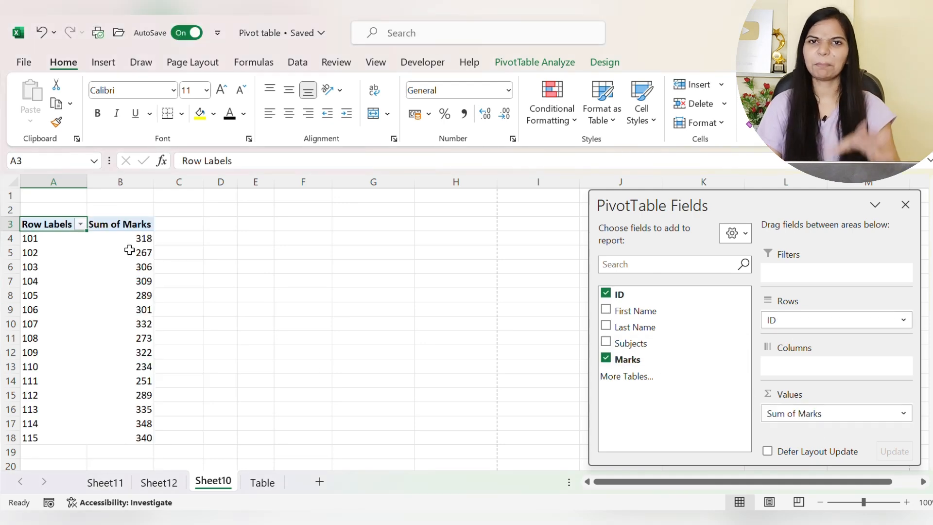
Summarize the pivot table's marks by Count and review the values for every ID
mouse_move(130, 250)
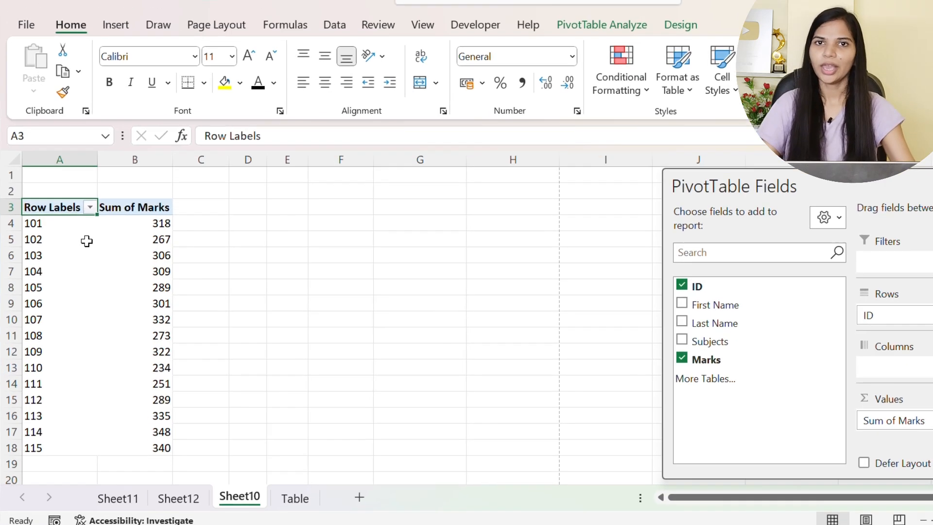
mouse_move(77, 254)
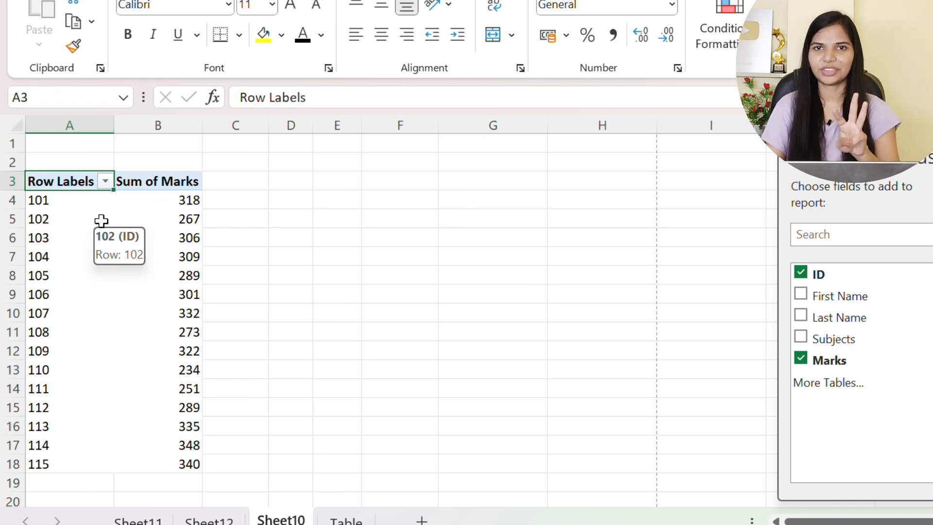
right_click(170, 218)
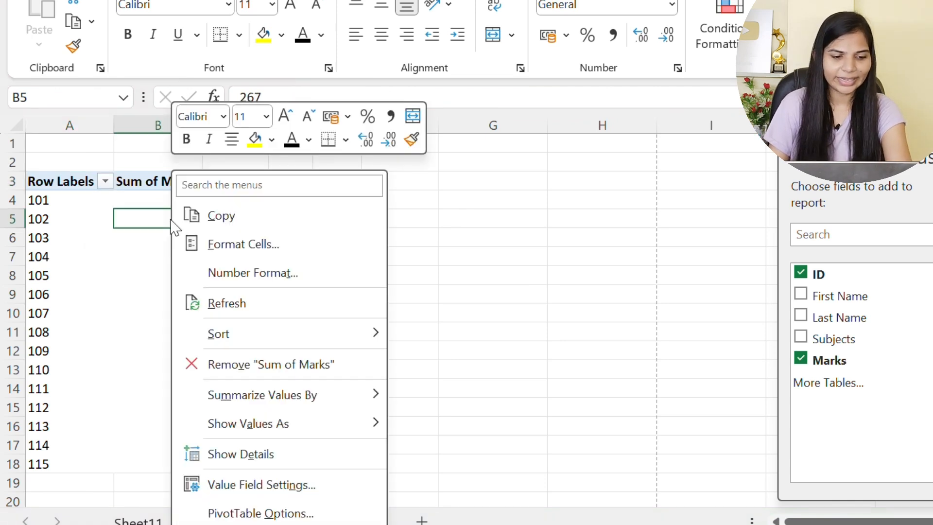
mouse_move(232, 396)
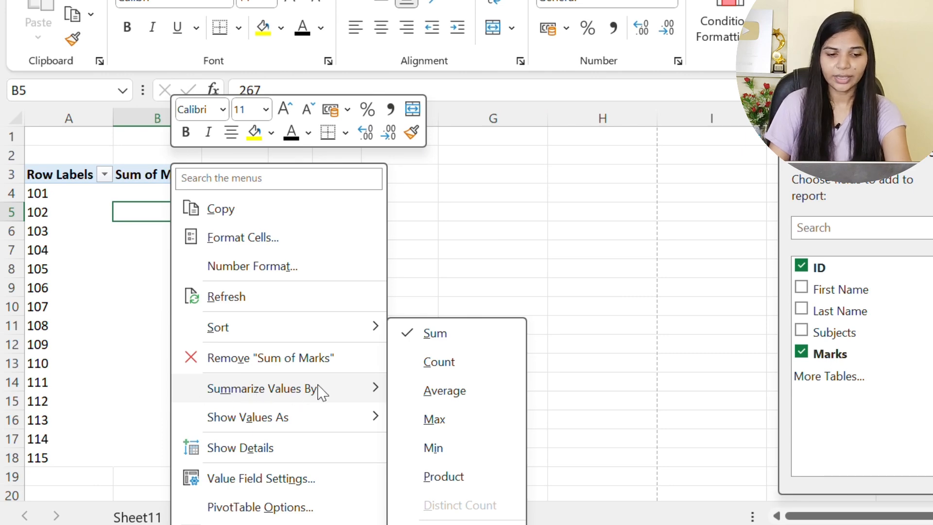
left_click(435, 367)
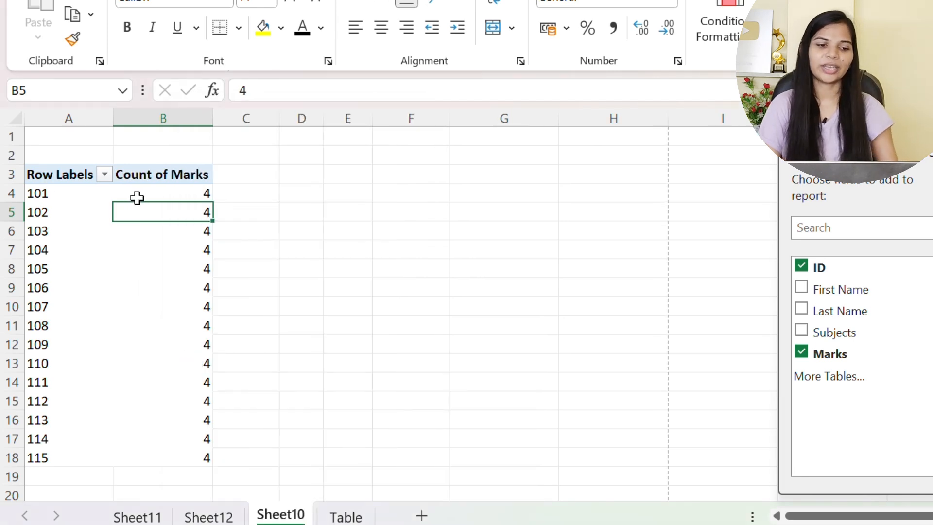
left_click_drag(171, 191, 114, 452)
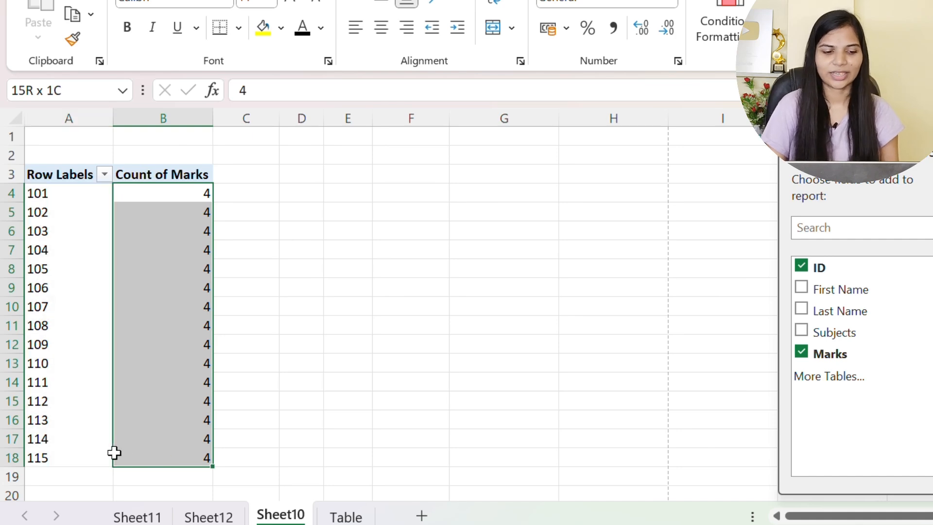
left_click(160, 437)
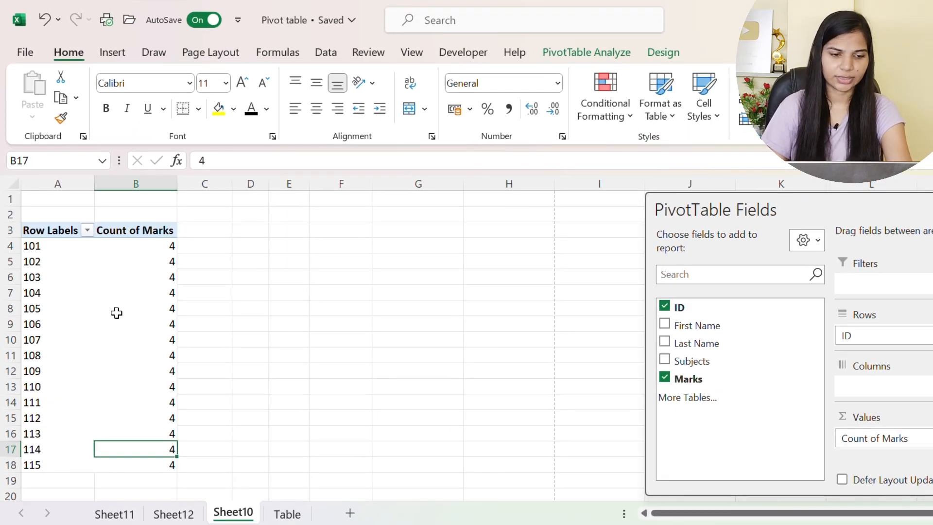
Switch the summary of the pivot table's marks back to Sum
right_click(147, 296)
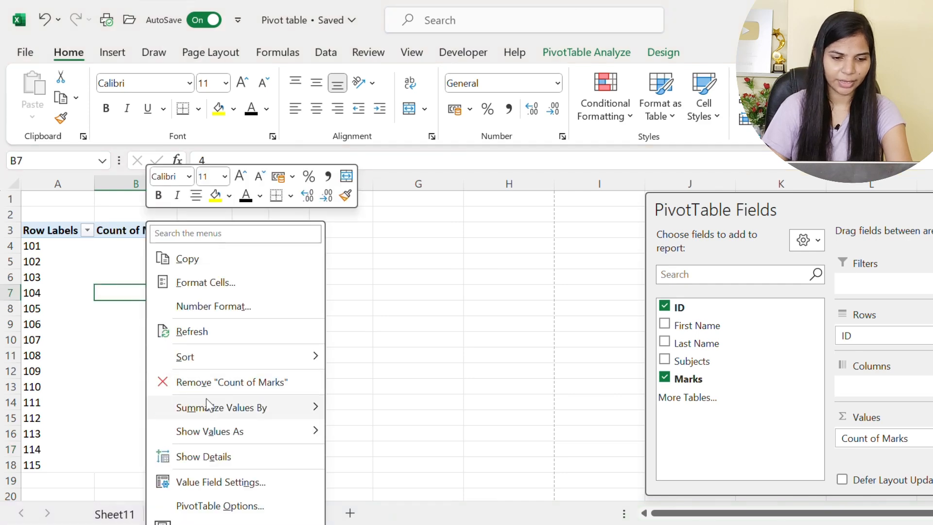
mouse_move(313, 403)
left_click(357, 361)
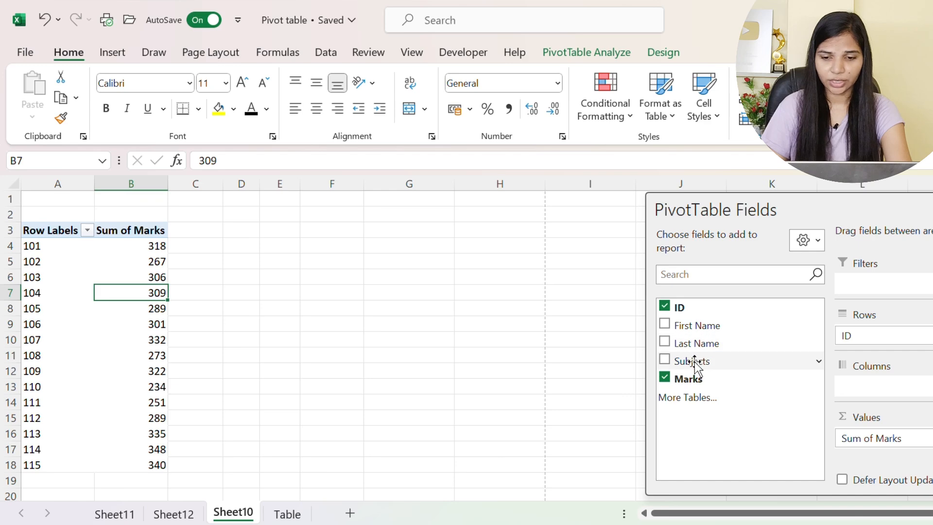
Add the Subjects field as columns of the pivot table
left_click_drag(695, 362, 871, 383)
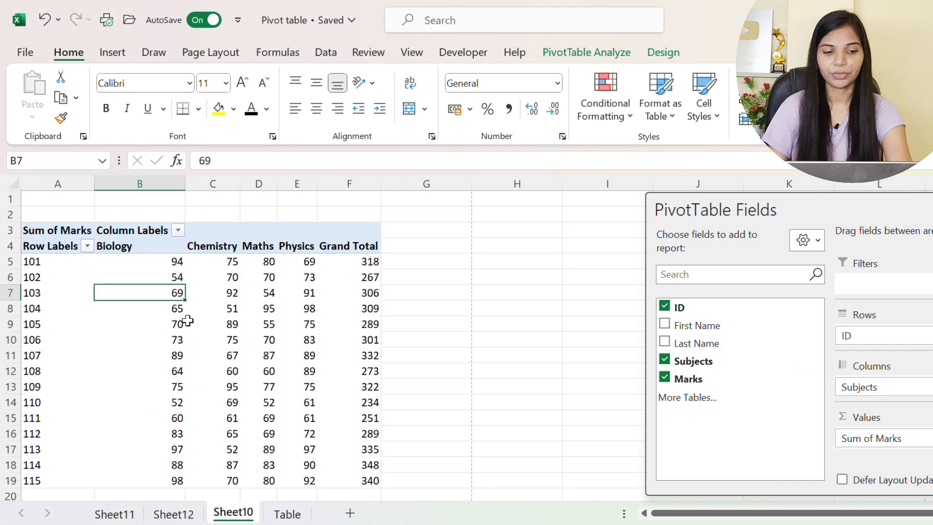
mouse_move(245, 360)
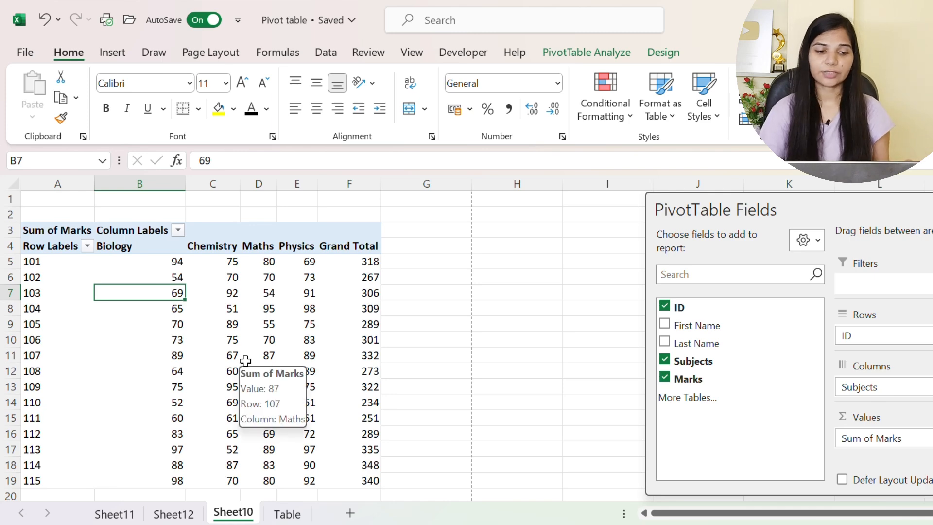
In the source data on the Table sheet, set the Physics marks of ID 113 in row 2 to 67
left_click(287, 514)
left_click(201, 337)
scroll(202, 330, "down", 9)
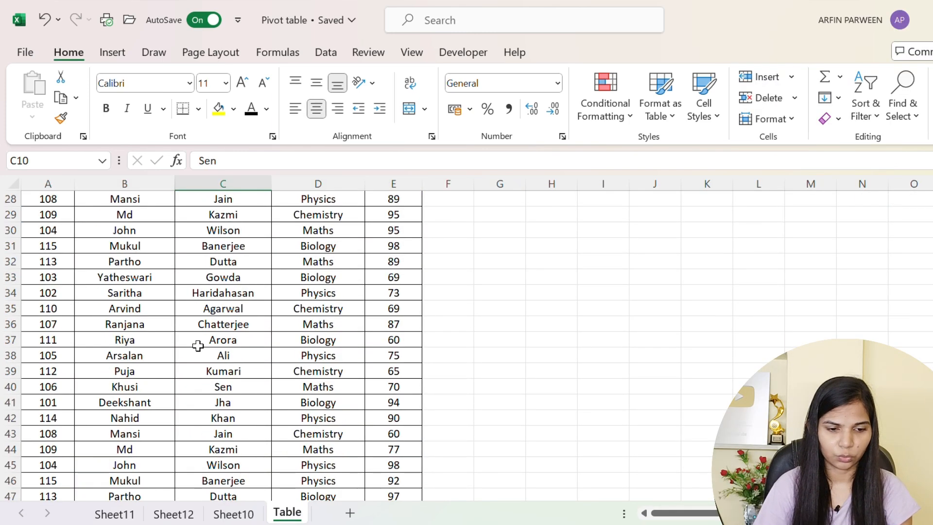
scroll(202, 324, "up", 9)
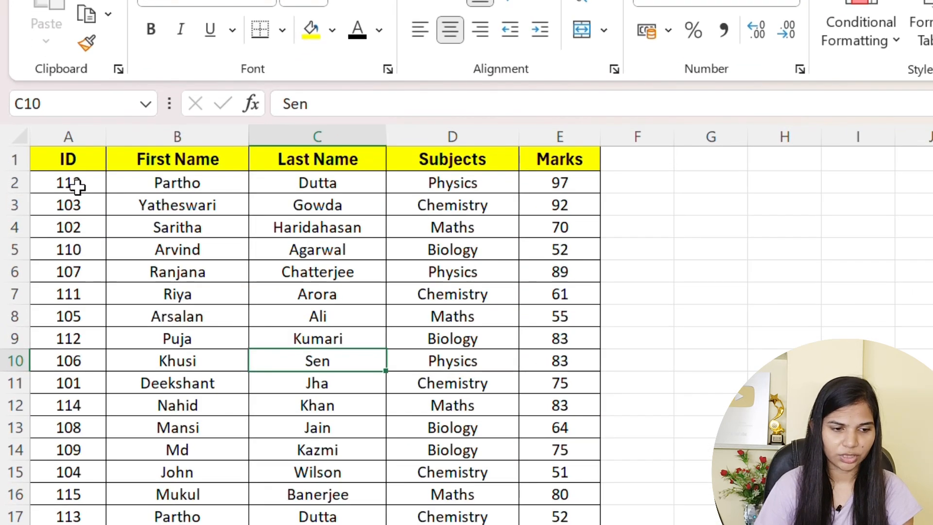
left_click_drag(51, 216, 115, 216)
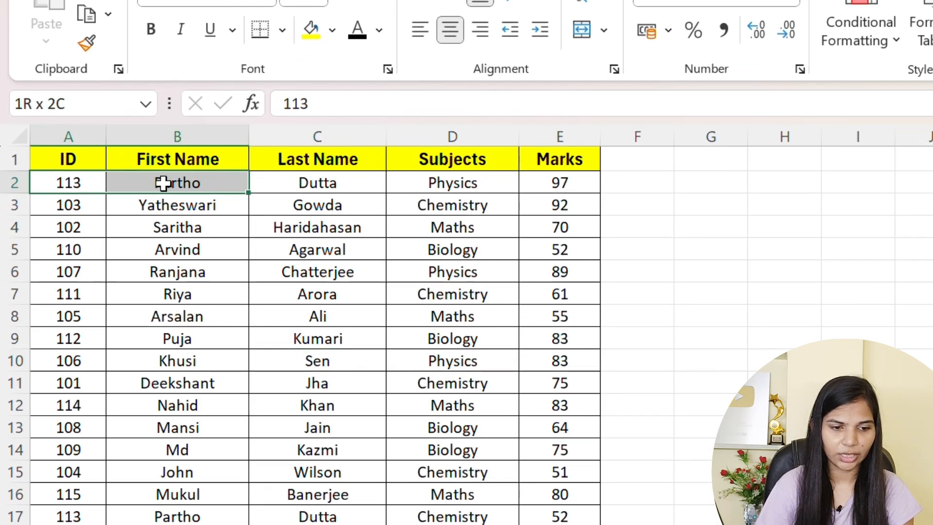
left_click_drag(163, 182, 542, 181)
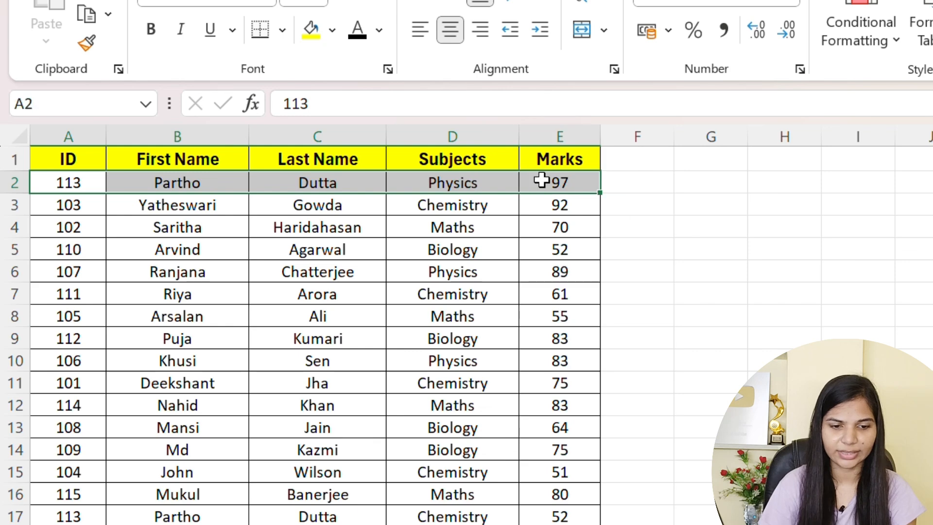
left_click(552, 183)
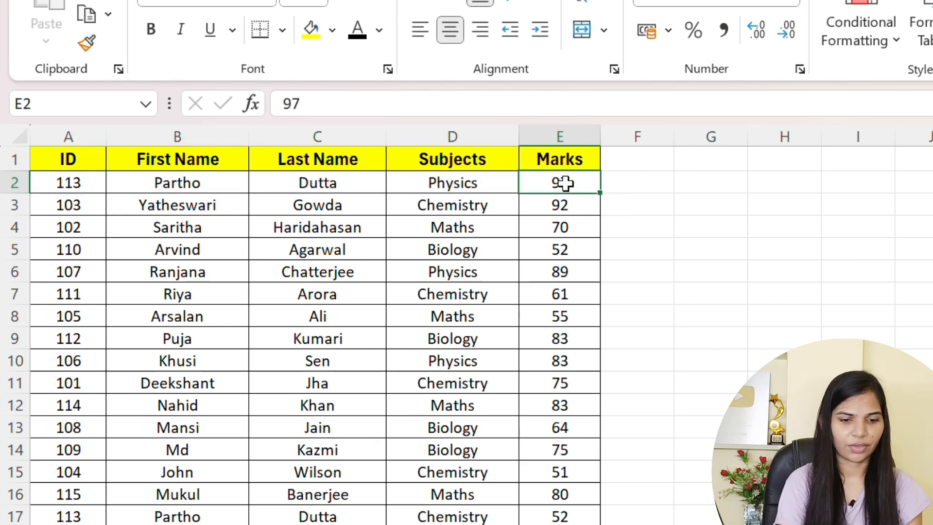
type("67")
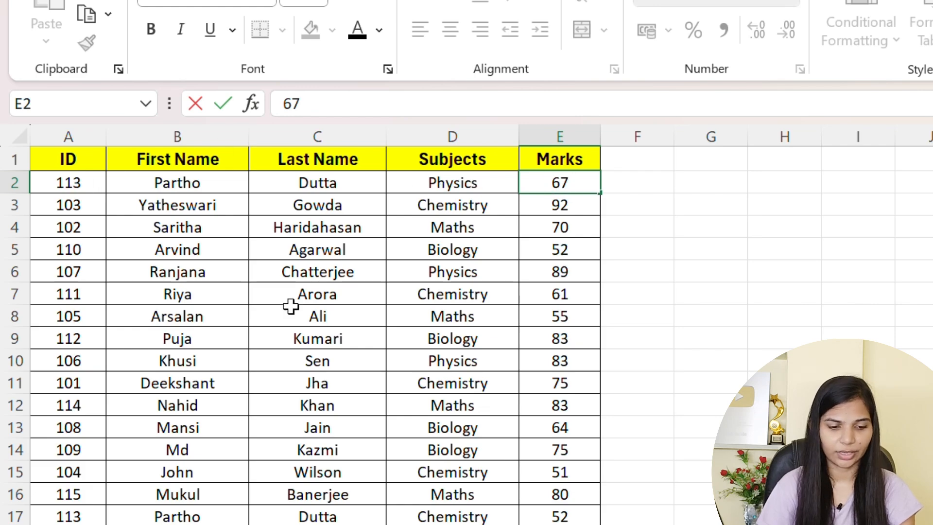
left_click(491, 472)
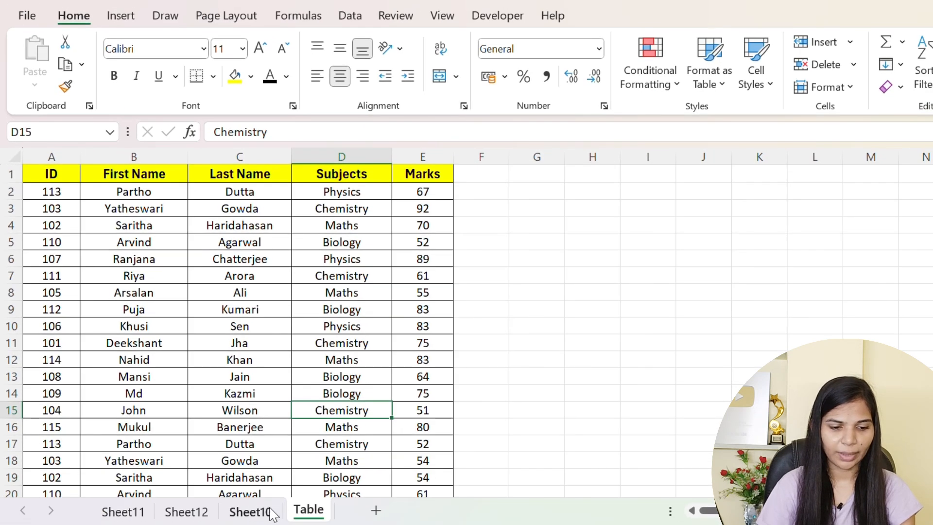
Check the Physics marks of ID 113 in the pivot table on Sheet10
left_click(250, 511)
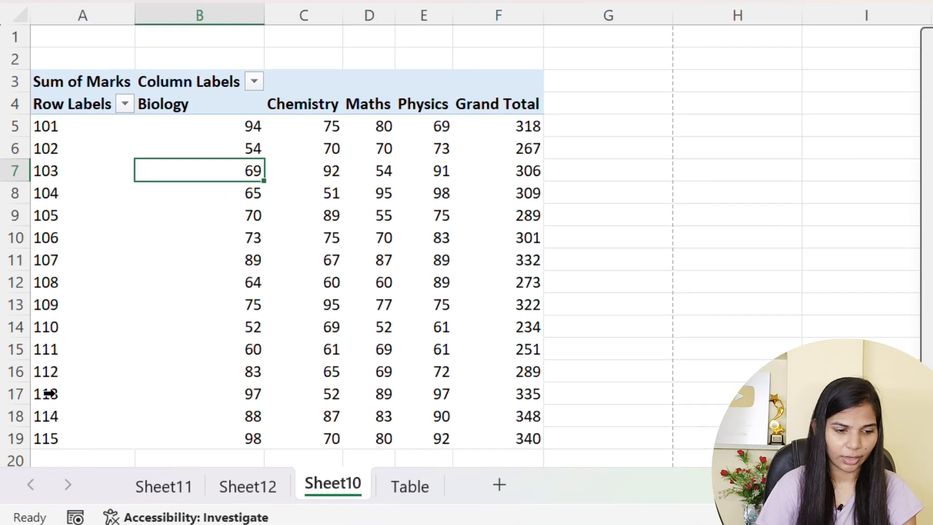
left_click(36, 441)
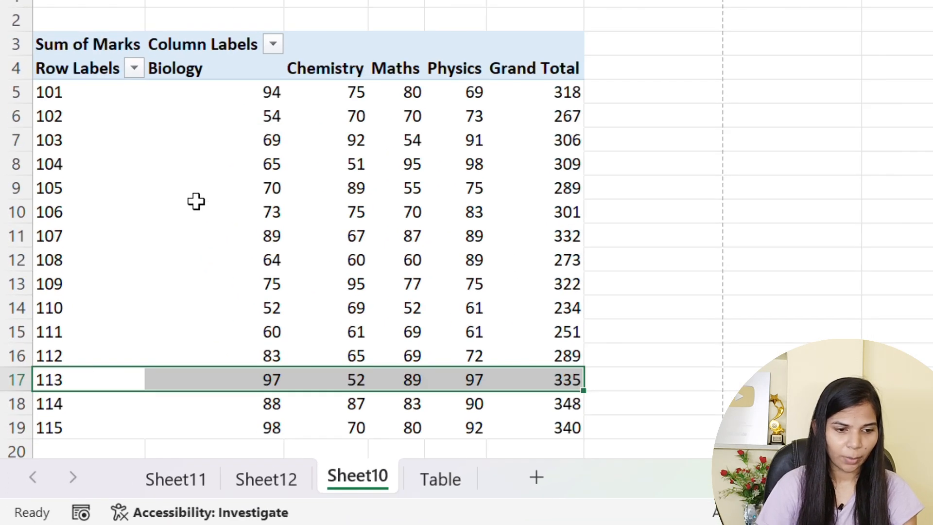
left_click(471, 382)
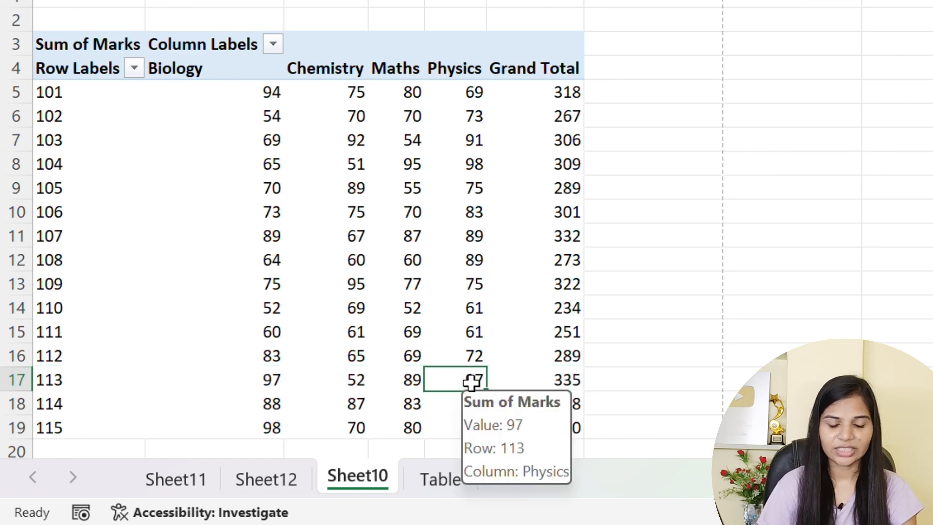
left_click(697, 323)
left_click(448, 387)
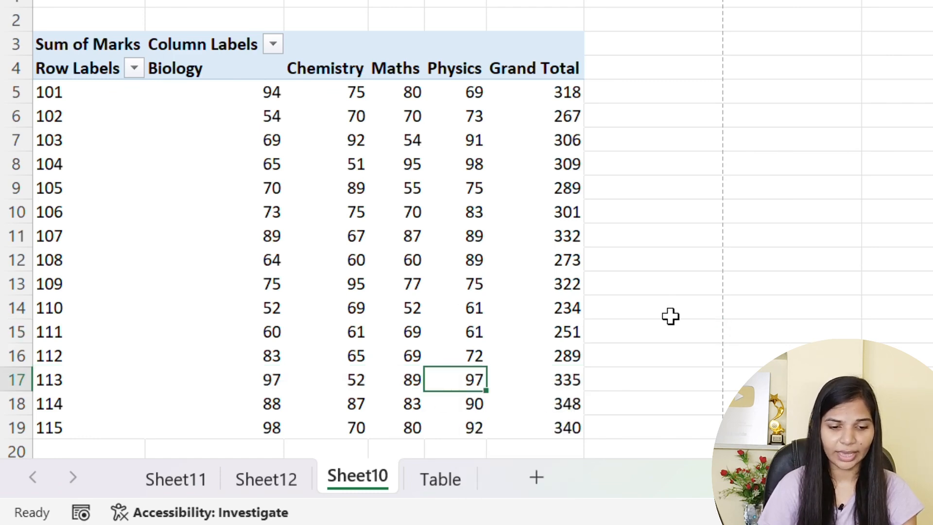
left_click(670, 311)
left_click(466, 388)
left_click(732, 324)
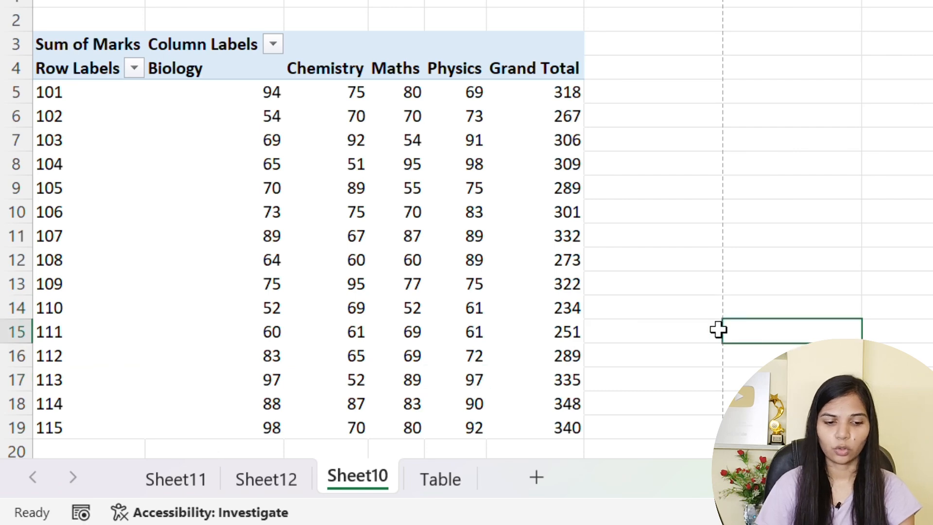
Refresh the pivot table on Sheet10 from its source data
left_click(454, 385)
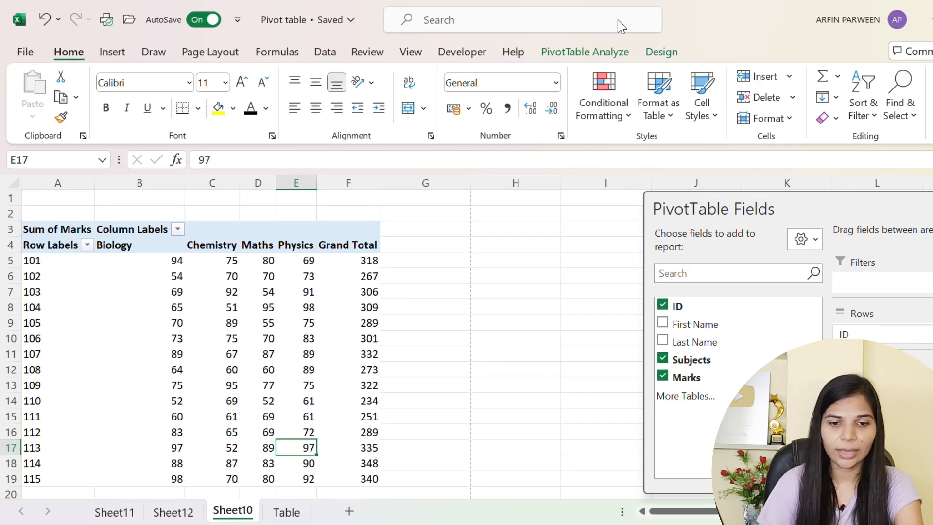
left_click(612, 57)
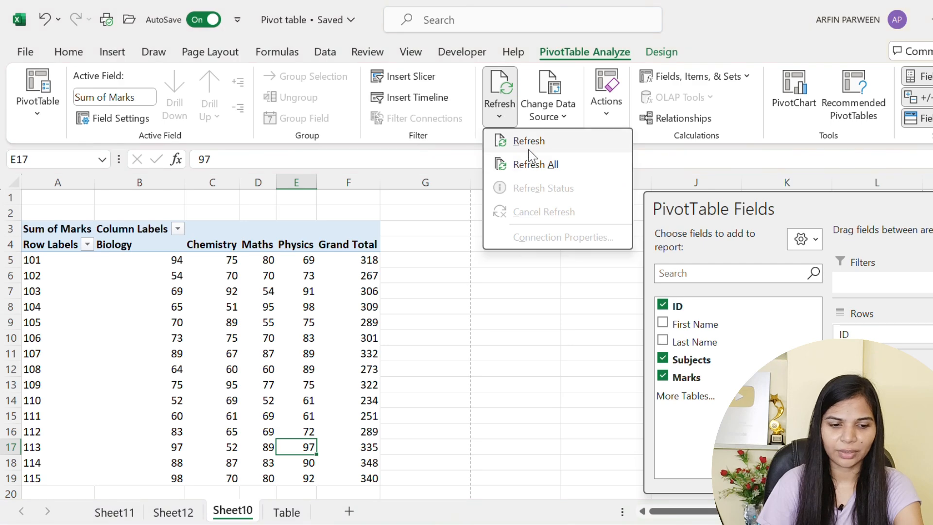
left_click(532, 145)
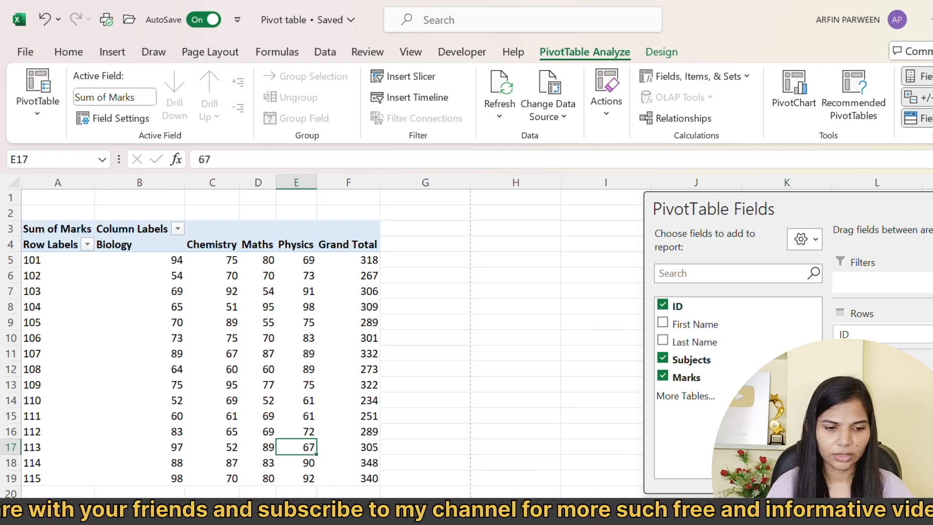
Start a new record in row 62 of the Table sheet with ID 116 and the student's first and last name
left_click(194, 515)
left_click(165, 296)
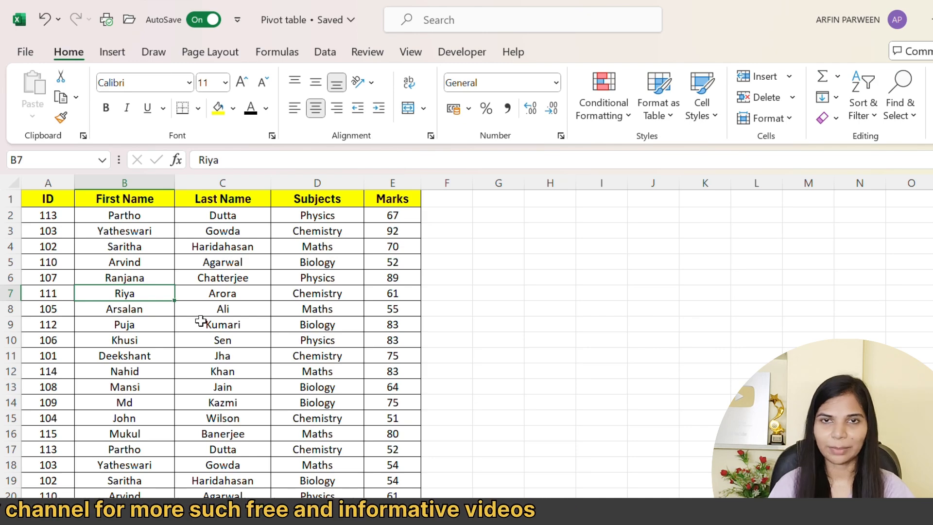
left_click_drag(60, 200, 394, 448)
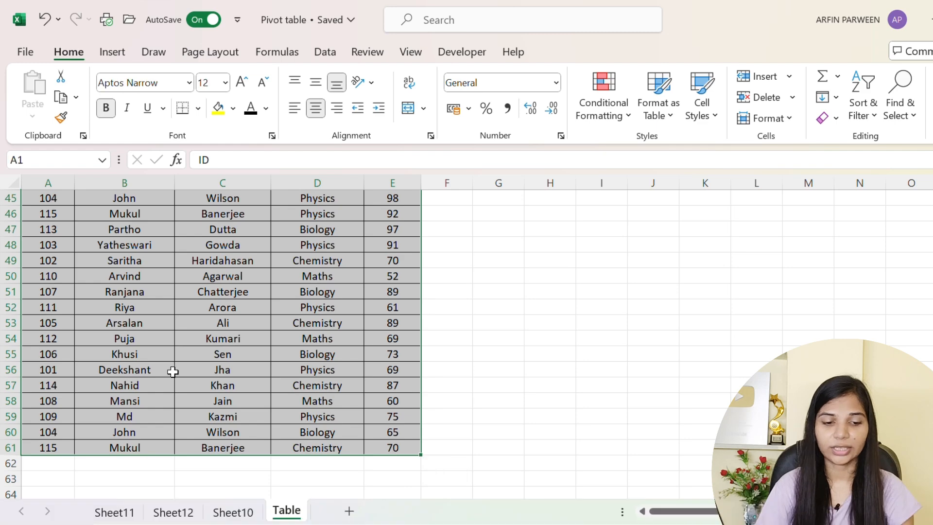
left_click(238, 320)
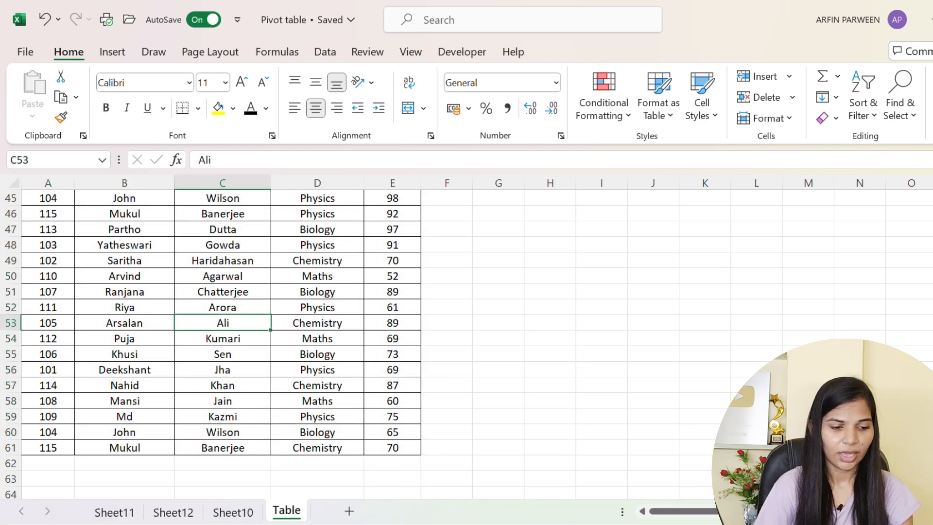
left_click(50, 465)
type("116")
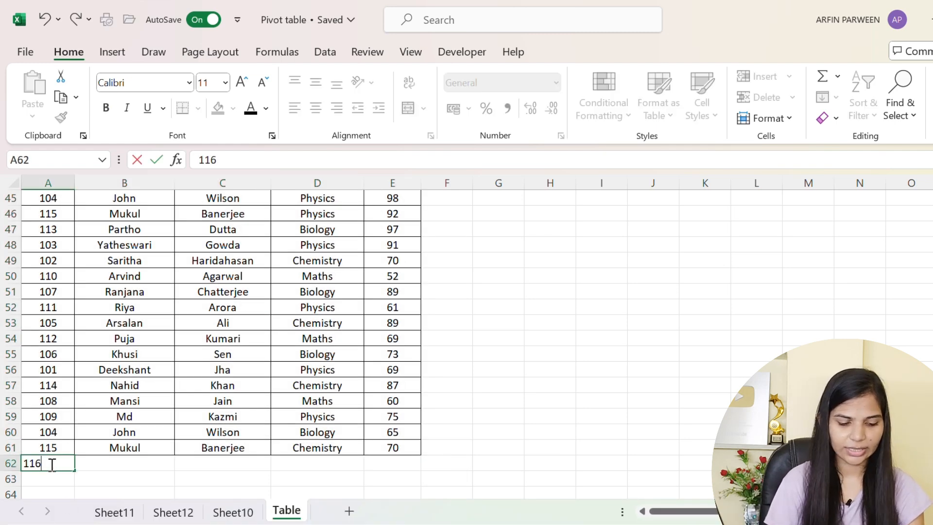
key("Tab")
type("Arf")
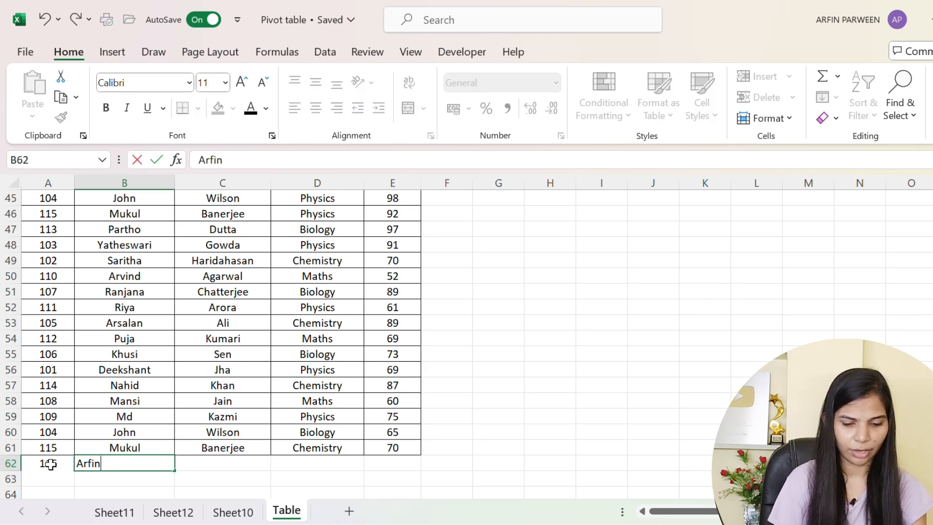
key("Tab")
type("Pa")
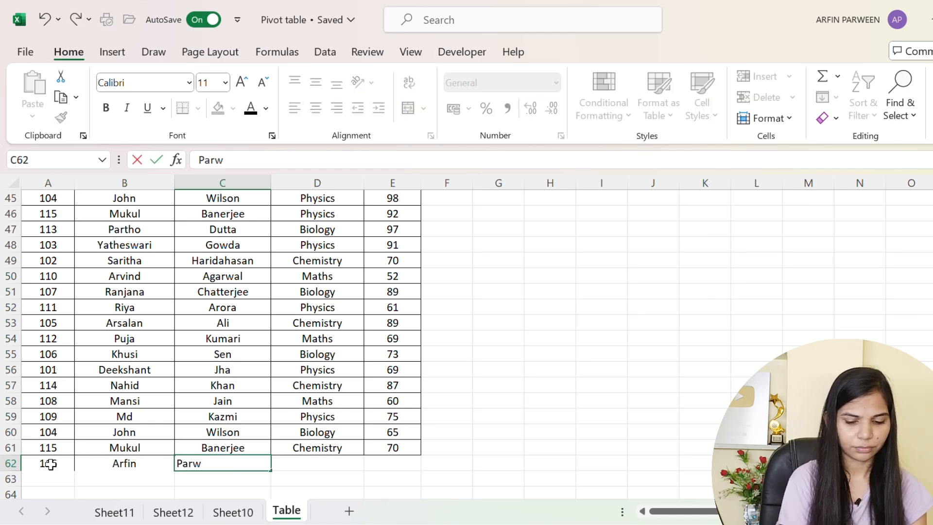
type("rween")
Complete the new record in row 62 with the subject Maths and marks of 89
key("Tab")
type("M")
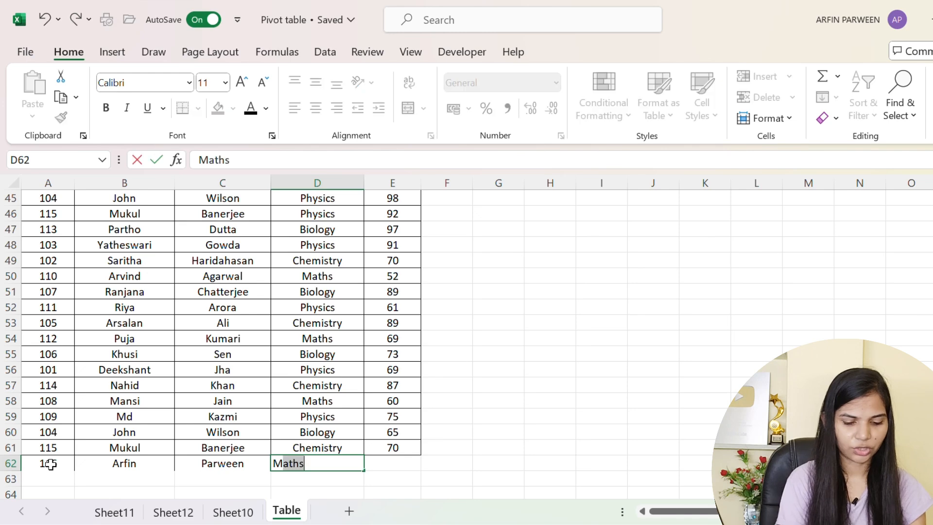
type("a")
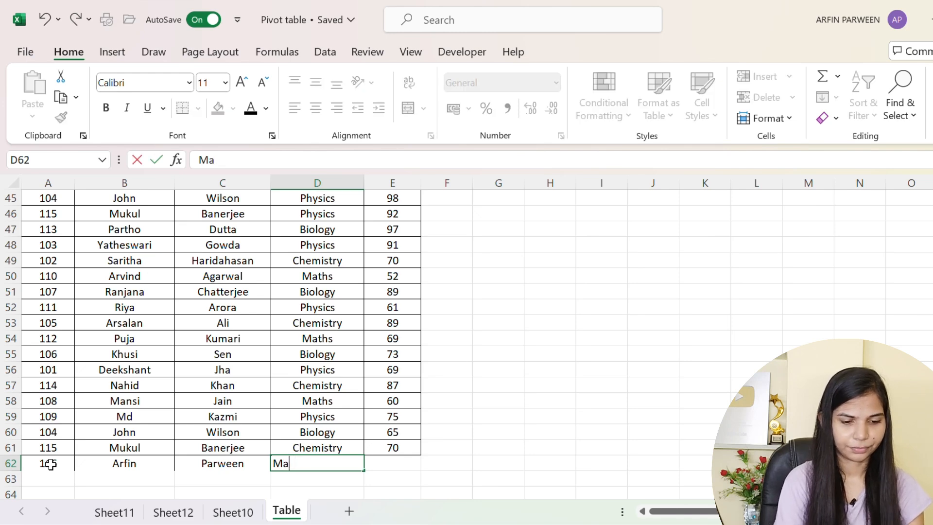
type("hths")
key("Tab")
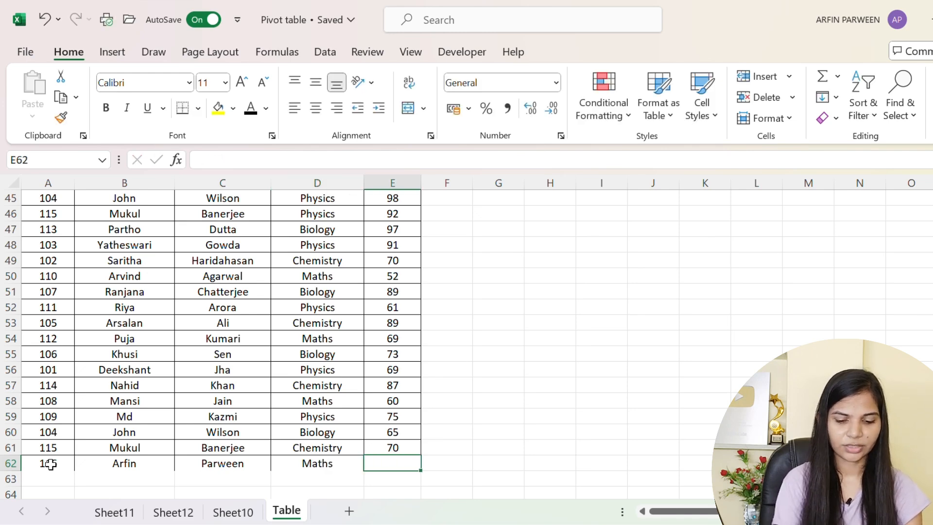
type("89")
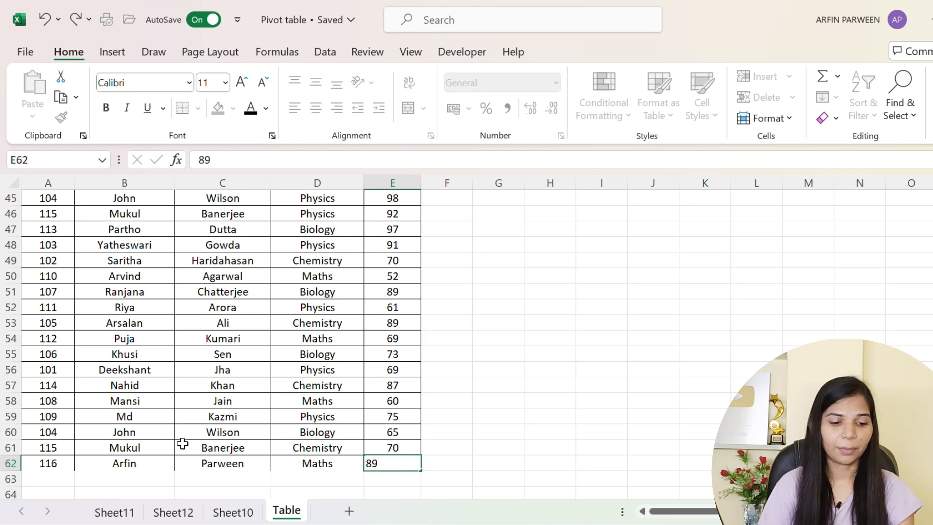
left_click(182, 443)
Compare the new row for ID 116 with the existing records above it
left_click_drag(57, 463, 393, 463)
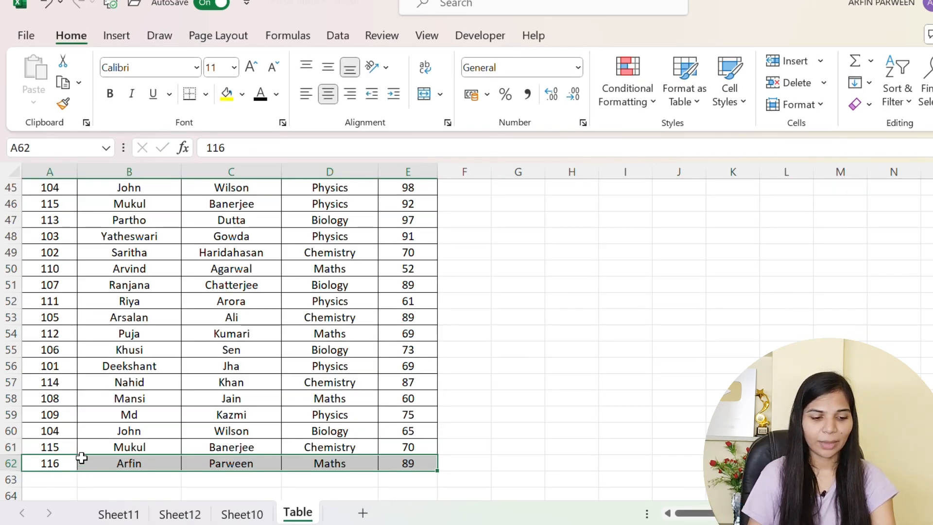
left_click_drag(124, 446, 400, 244)
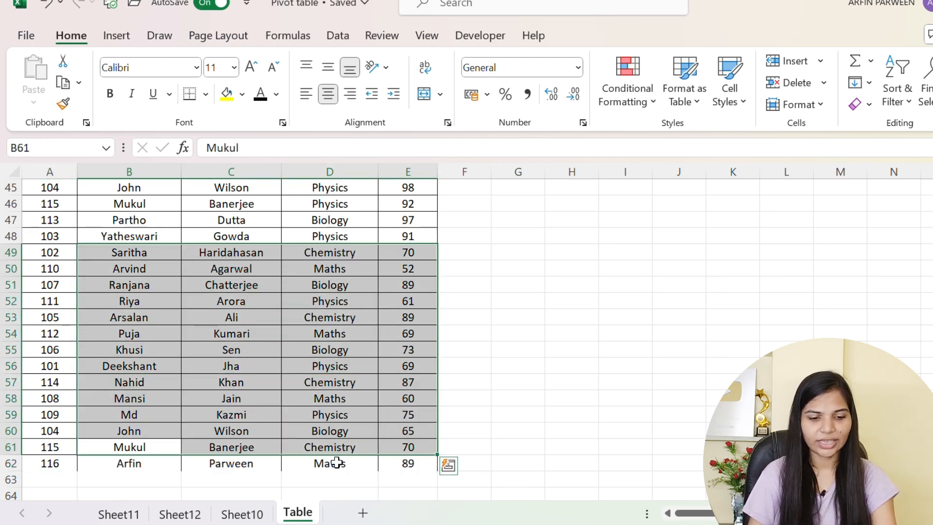
left_click_drag(403, 478, 139, 465)
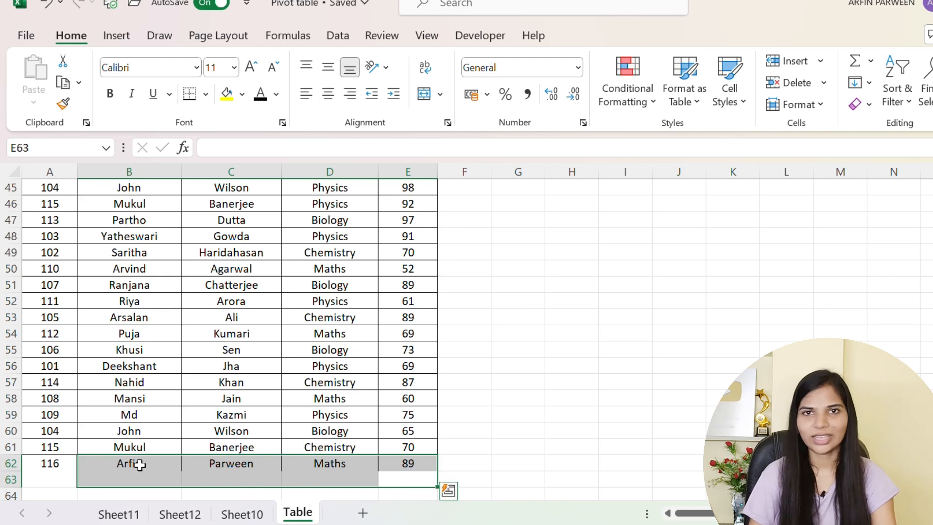
left_click(223, 430)
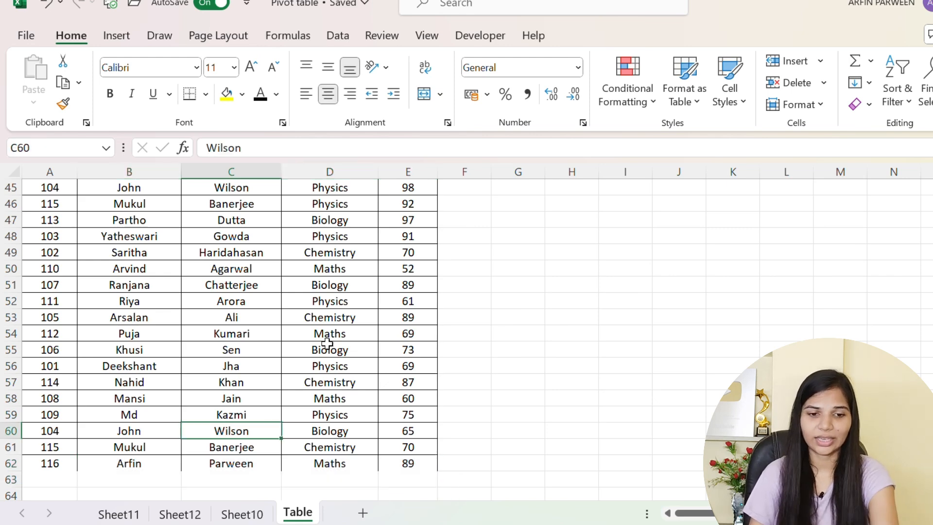
Change the data source of the pivot table on Sheet10 to the range Table!$A$1:$E$62
left_click(242, 514)
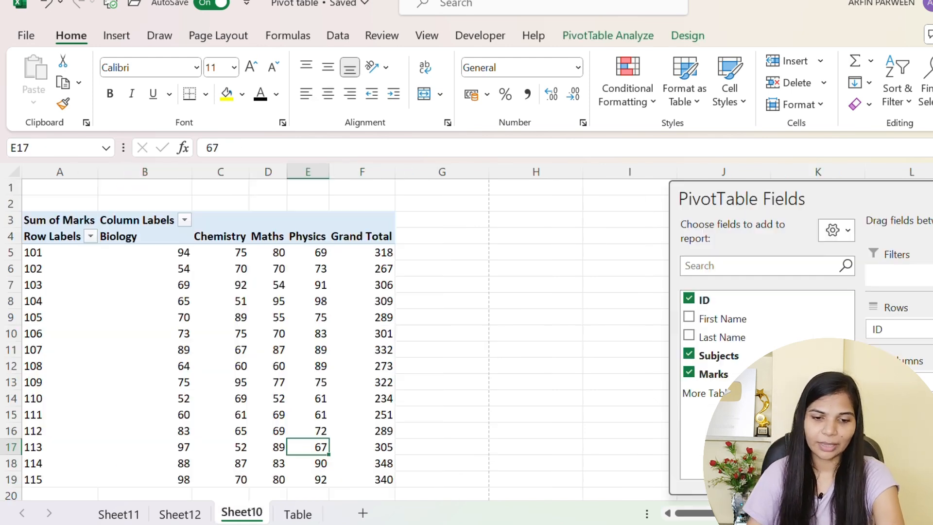
left_click(601, 41)
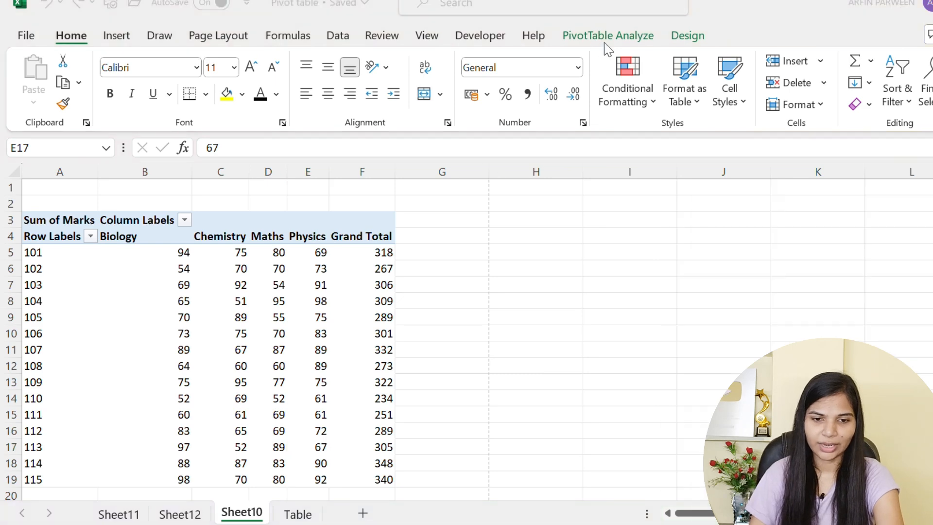
left_click(629, 46)
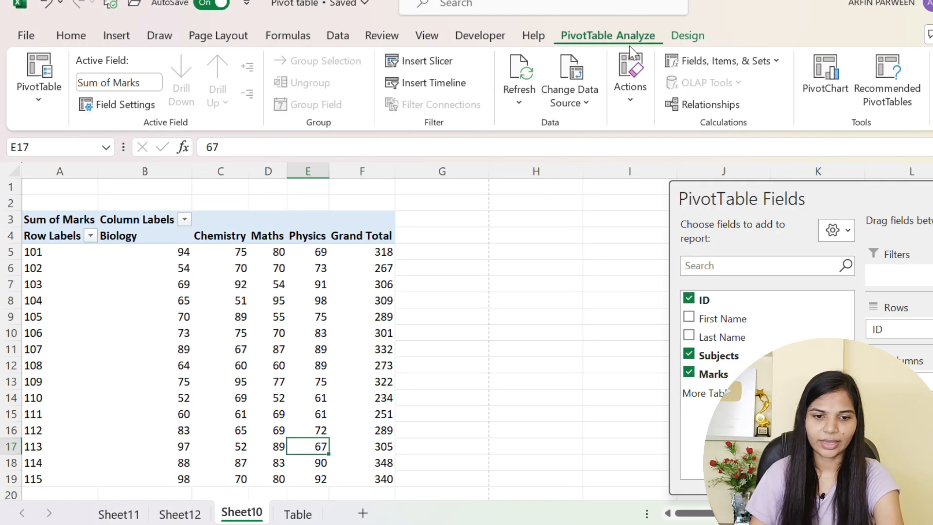
left_click(582, 98)
left_click(594, 130)
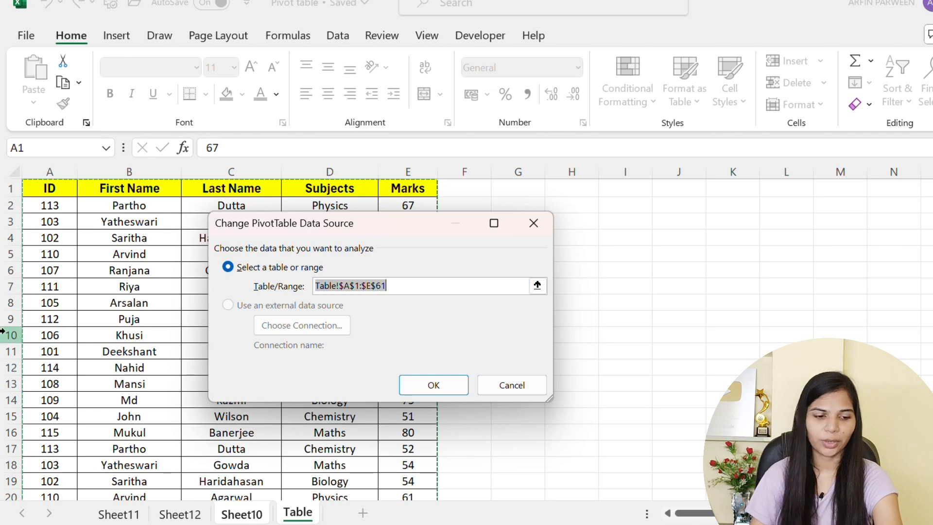
scroll(102, 331, "down", 10)
scroll(105, 342, "down", 8)
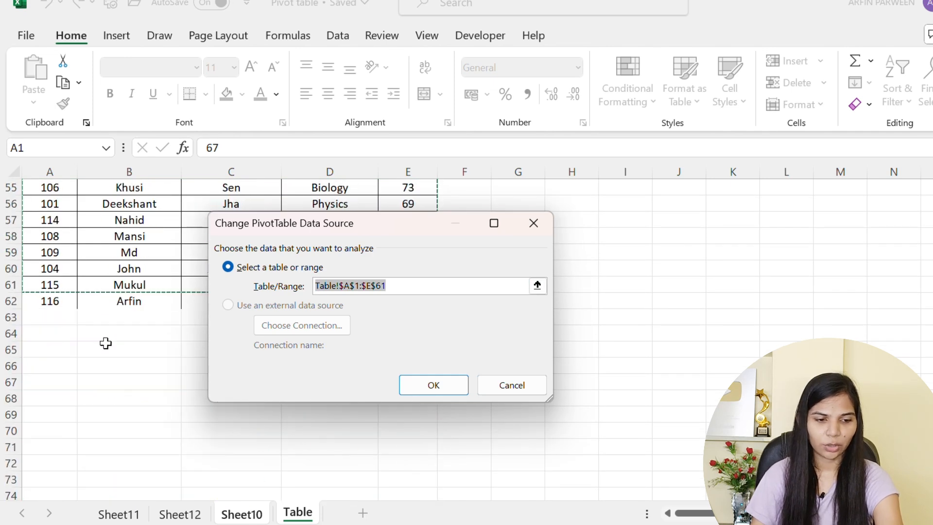
scroll(106, 343, "down", 2)
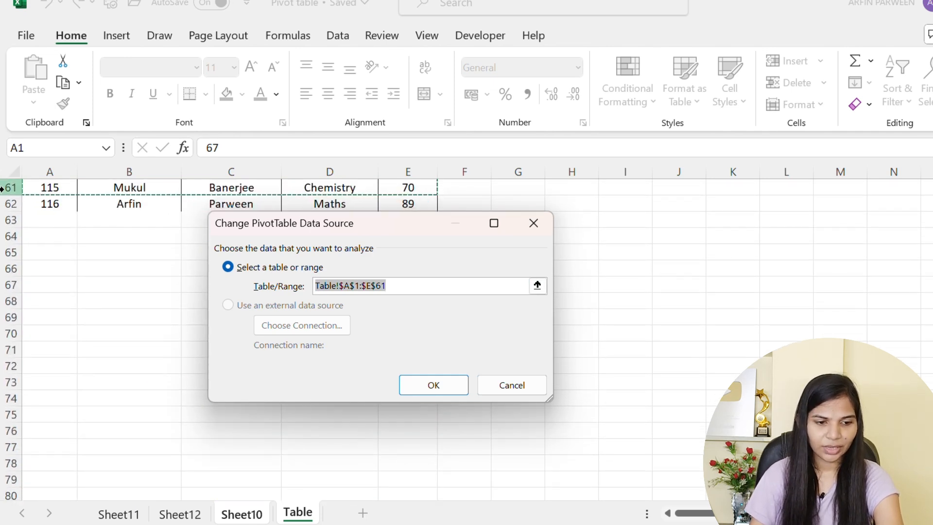
scroll(25, 191, "down", 1)
scroll(29, 195, "up", 1)
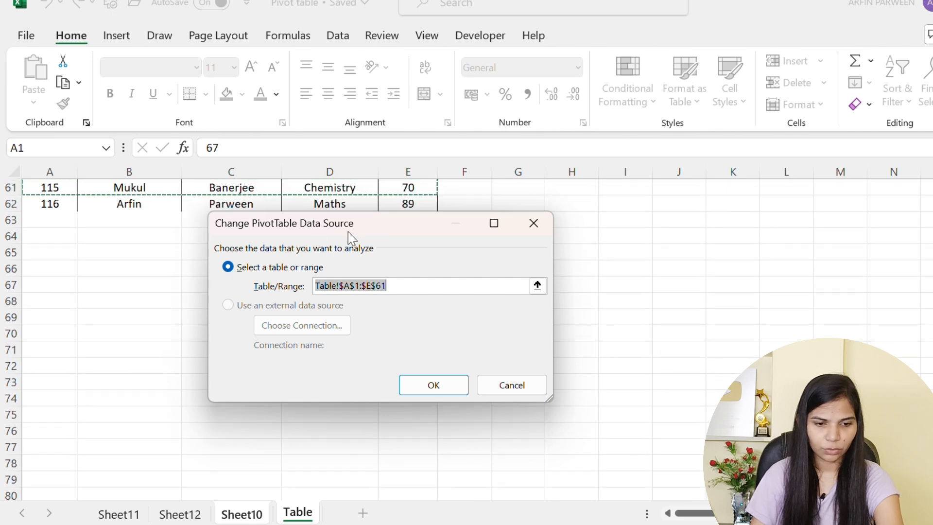
left_click_drag(409, 229, 429, 301)
scroll(194, 216, "up", 1)
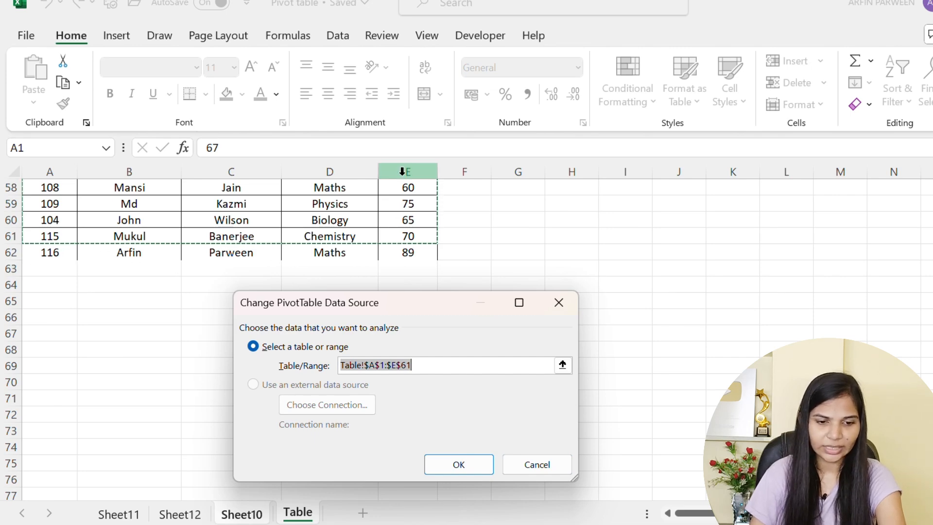
left_click(416, 365)
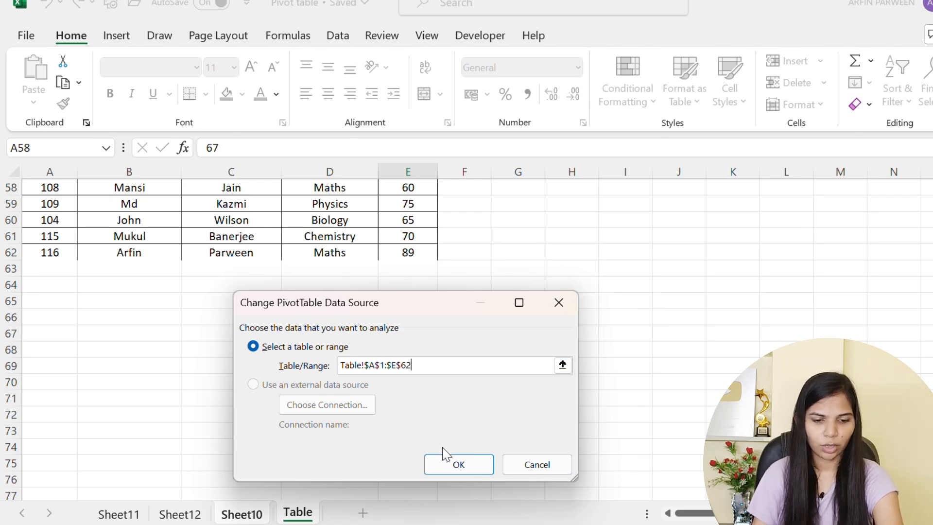
left_click(456, 464)
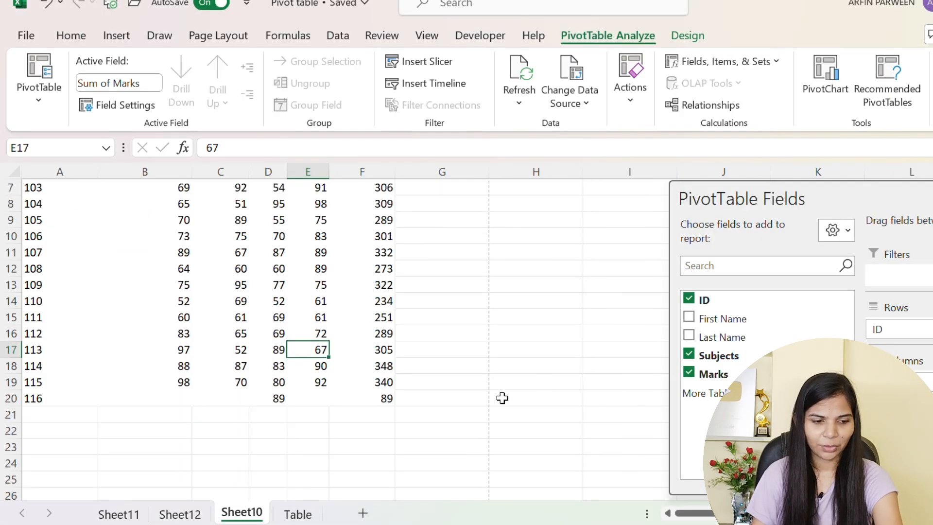
Examine the row for ID 116 in the Sheet10 pivot table, including its Maths marks and grand total
left_click(44, 399)
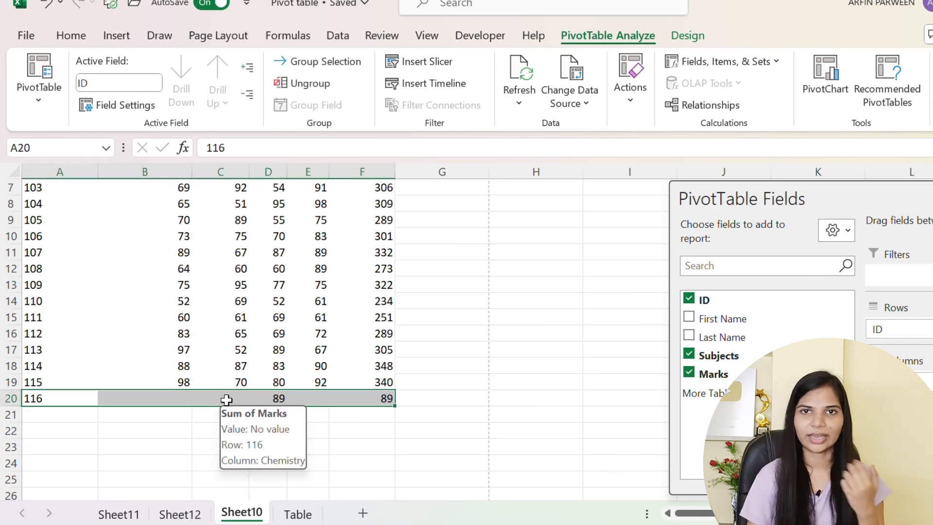
left_click(278, 398)
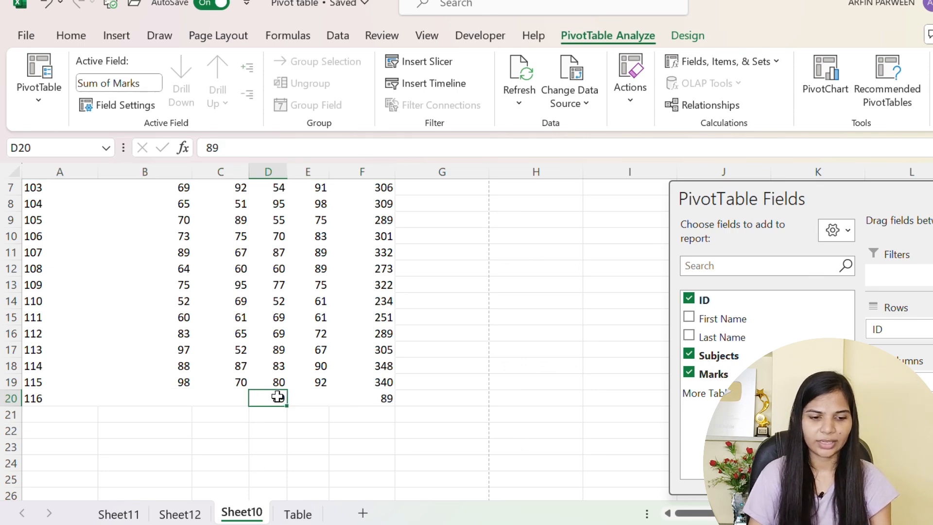
scroll(255, 298, "up", 2)
scroll(270, 348, "down", 2)
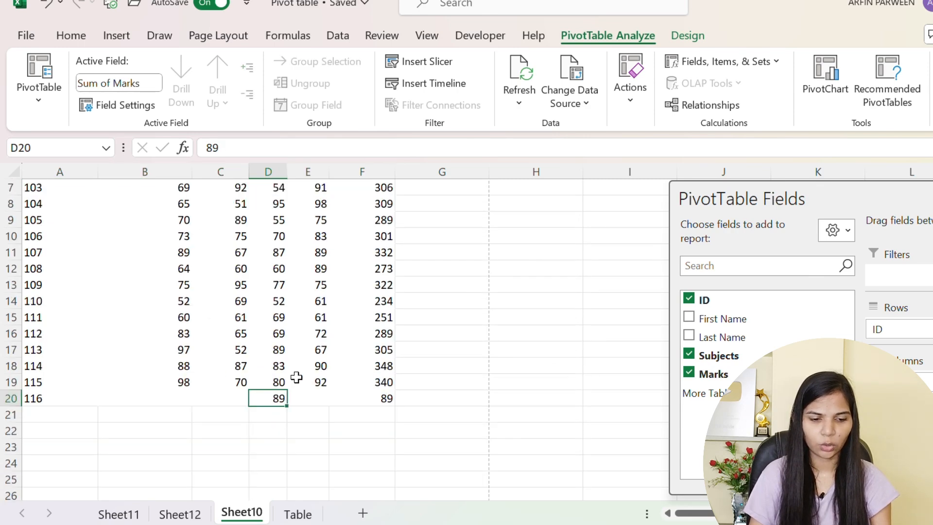
left_click(366, 398)
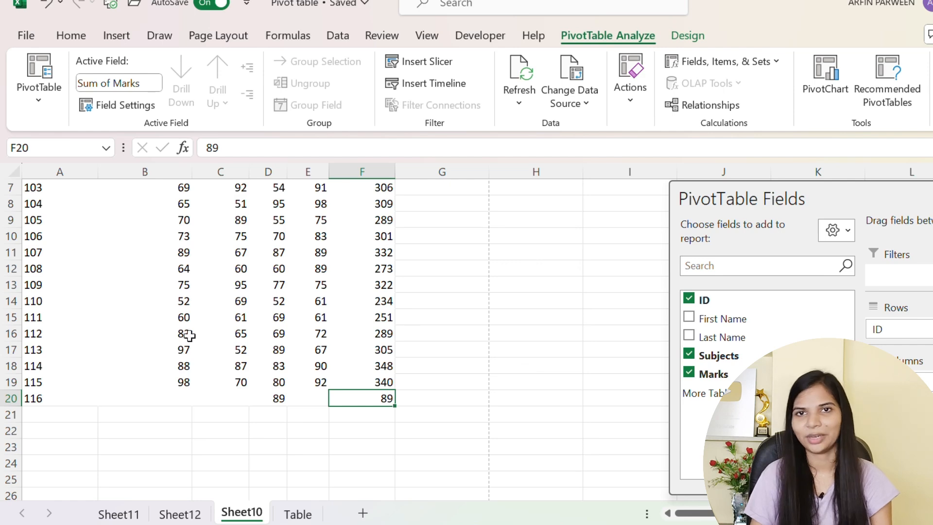
mouse_move(349, 319)
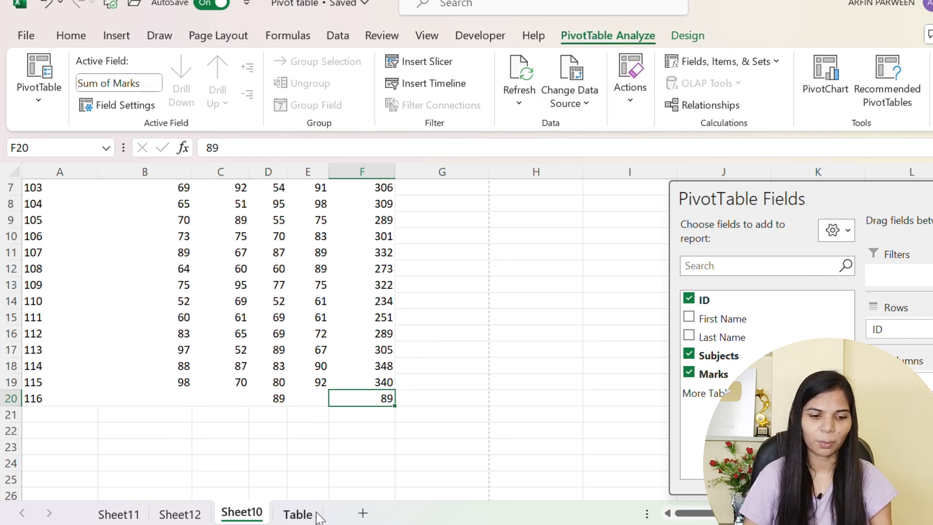
Convert the student marks data in A1:E62 of the Table sheet into an Excel table with headers
left_click(297, 514)
scroll(291, 236, "up", 5)
scroll(291, 235, "up", 4)
left_click(239, 286)
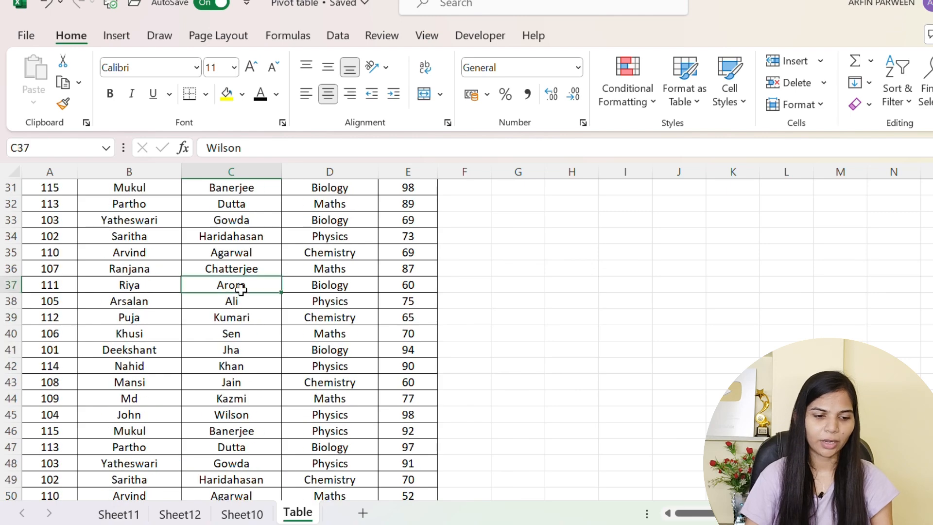
key("ctrl+t")
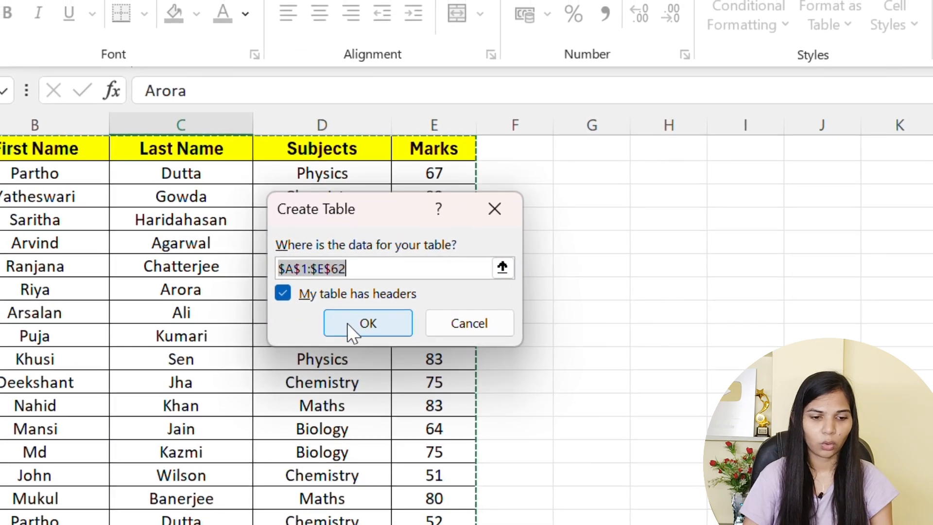
left_click(349, 327)
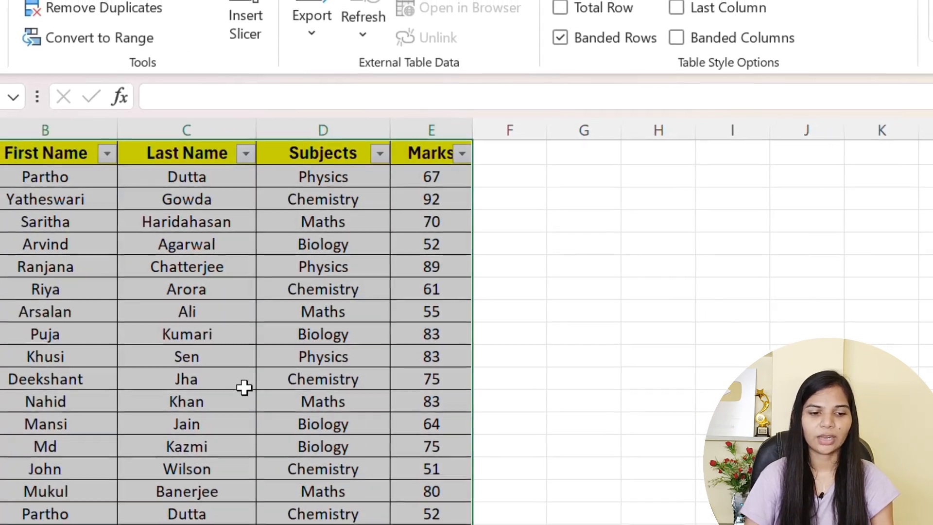
left_click(294, 357)
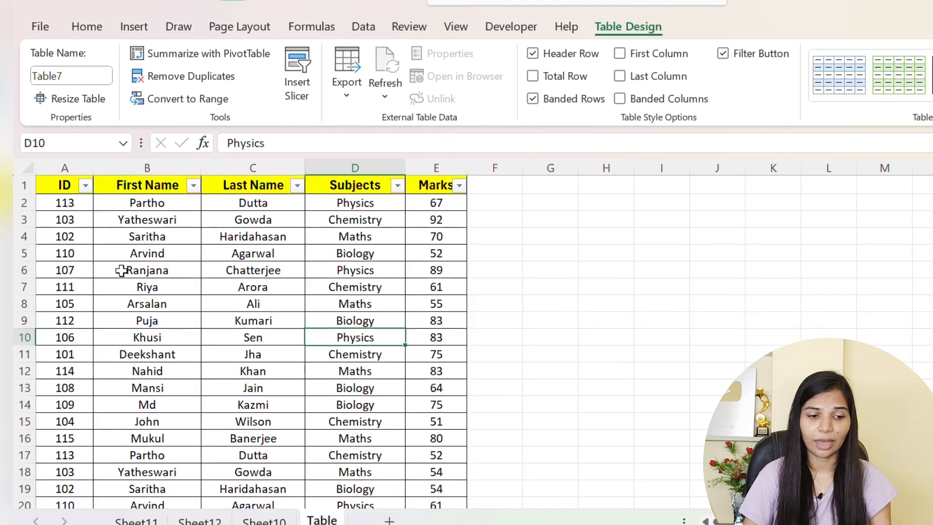
left_click(221, 286)
left_click(310, 302)
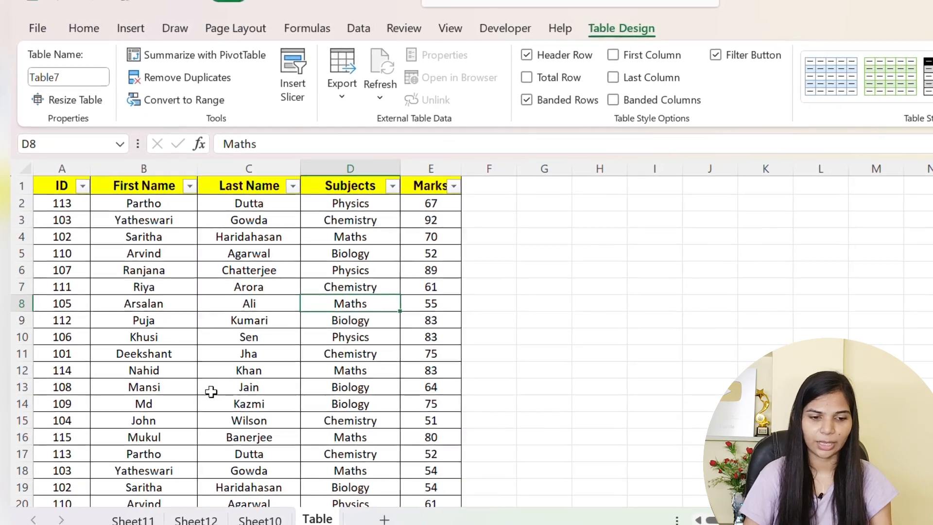
scroll(263, 387, "down", 4)
scroll(250, 323, "up", 4)
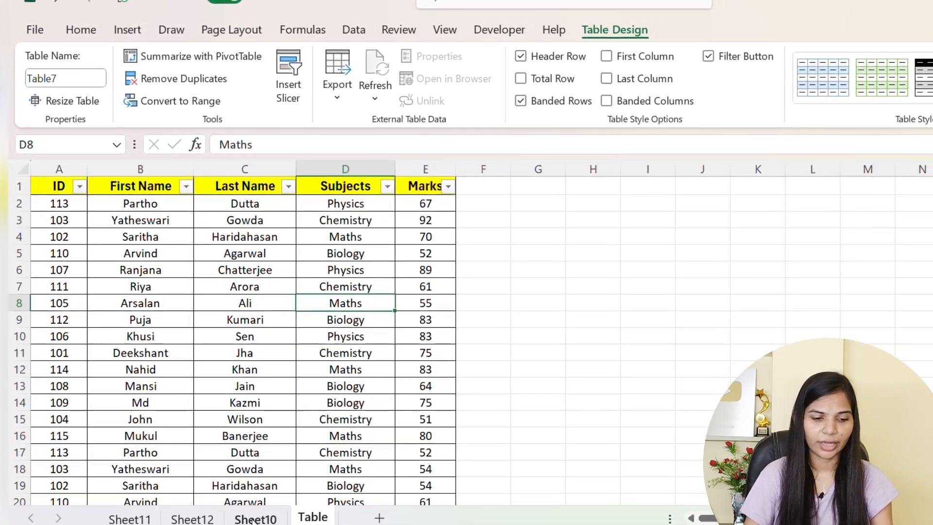
Insert a pivot table based on the converted student marks table, placed in a new worksheet
left_click(221, 376)
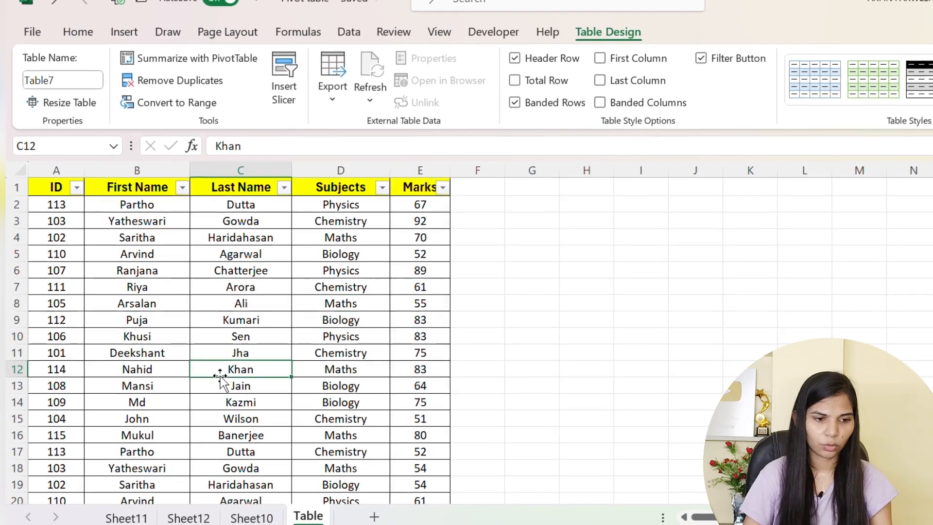
left_click(77, 37)
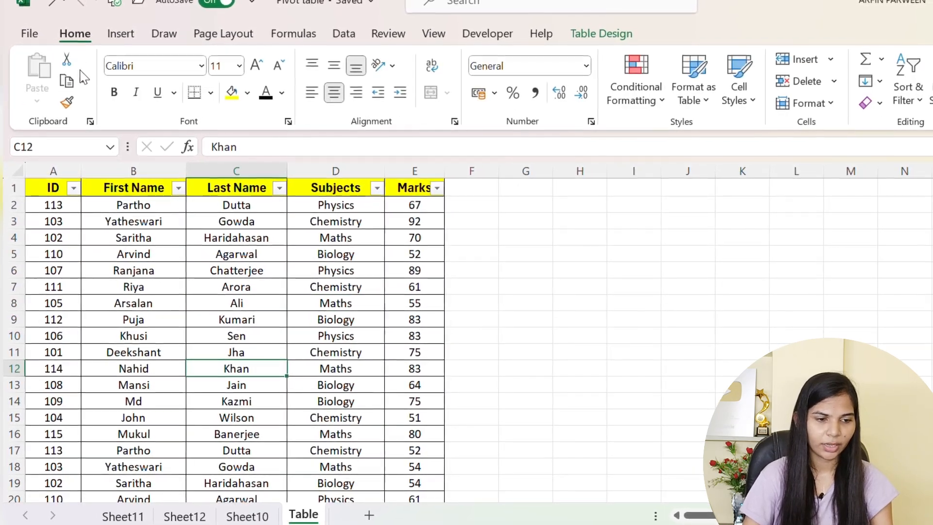
left_click(118, 35)
left_click(49, 81)
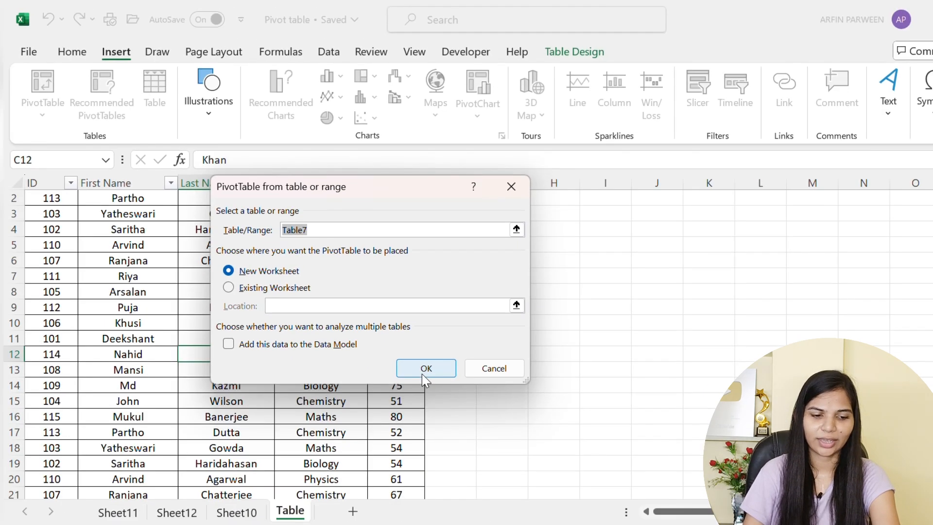
left_click(422, 374)
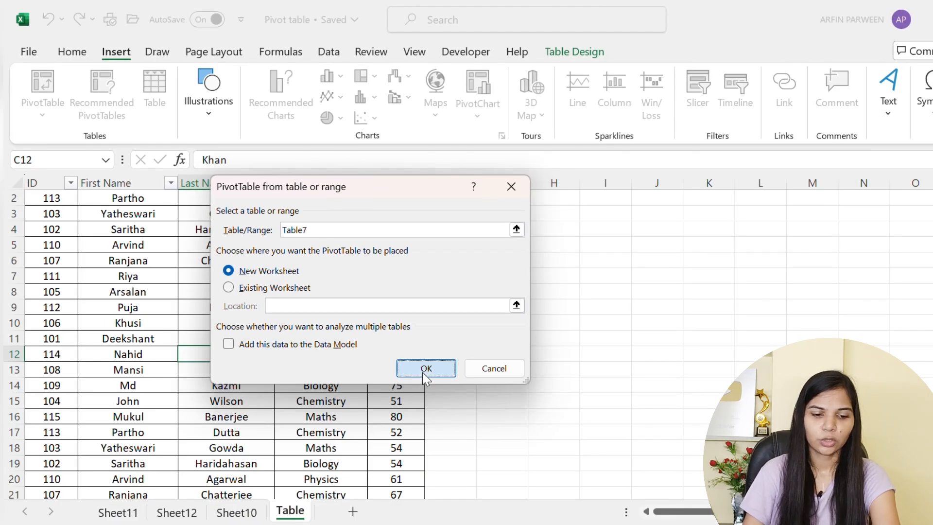